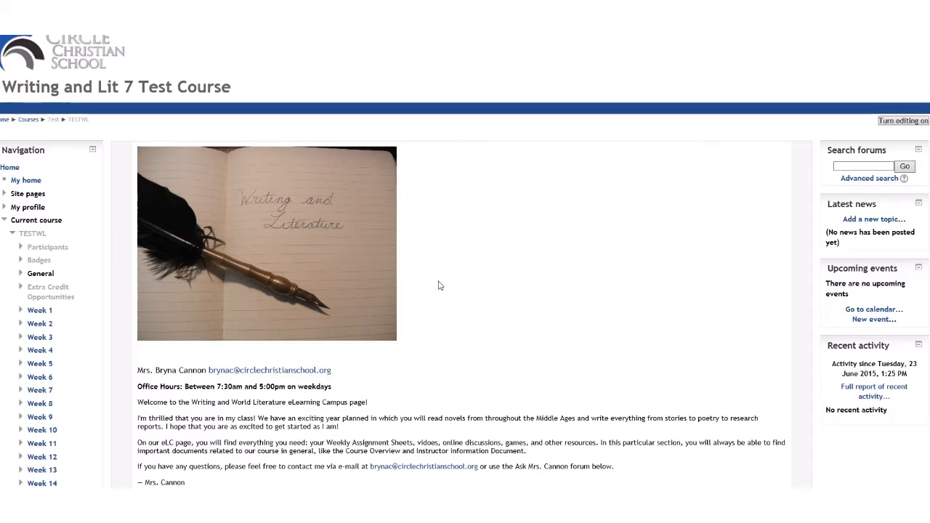
Turn on editing for the Writing and Lit 7 Test Course page and look over its General section's assignments and resources
{"action": "left_click", "coordinate": [891, 122]}
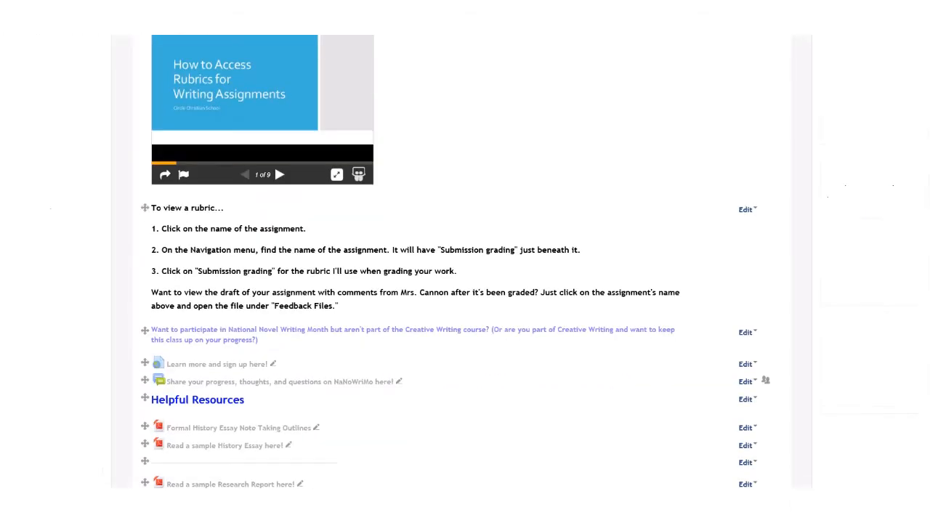
{"action": "scroll", "coordinate": [690, 285], "scroll_direction": "down", "scroll_amount": 5}
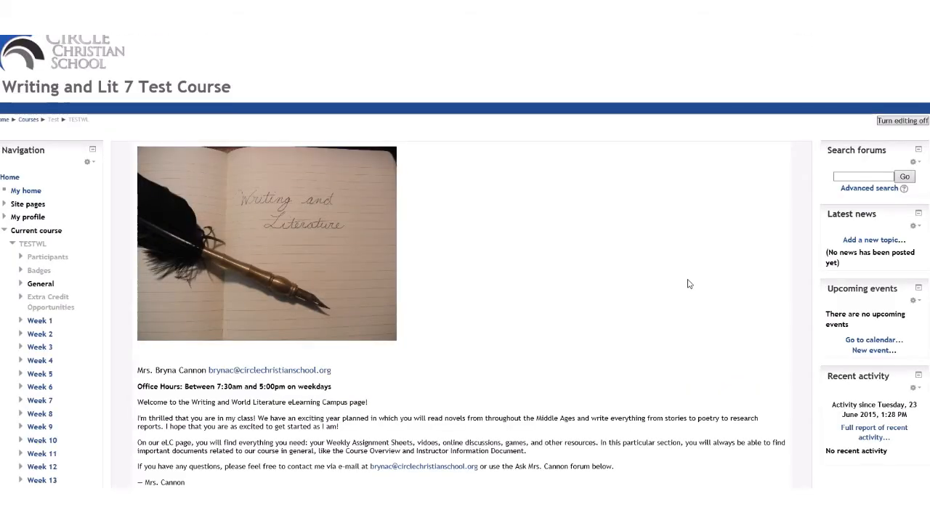
{"action": "scroll", "coordinate": [689, 284], "scroll_direction": "down", "scroll_amount": 7}
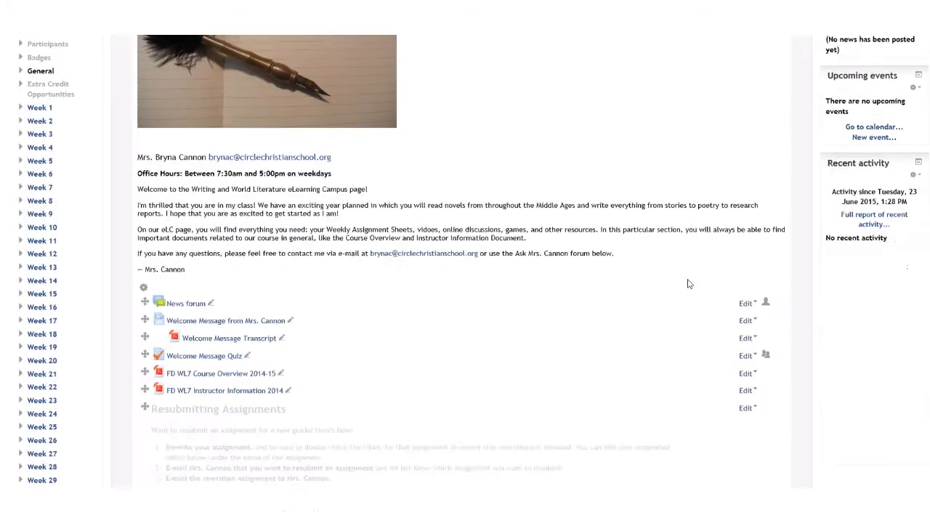
{"action": "scroll", "coordinate": [688, 284], "scroll_direction": "down", "scroll_amount": 7}
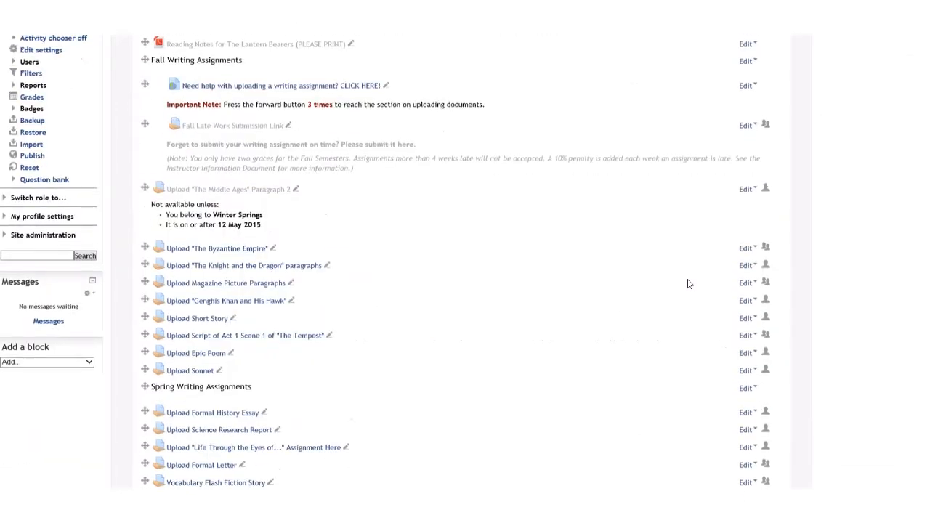
{"action": "scroll", "coordinate": [689, 284], "scroll_direction": "up", "scroll_amount": 4}
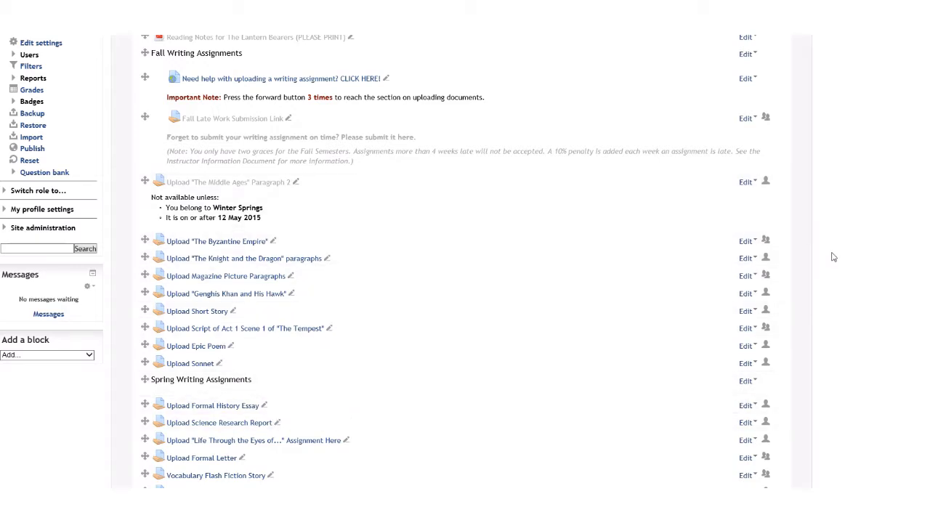
{"action": "scroll", "coordinate": [833, 257], "scroll_direction": "down", "scroll_amount": 7}
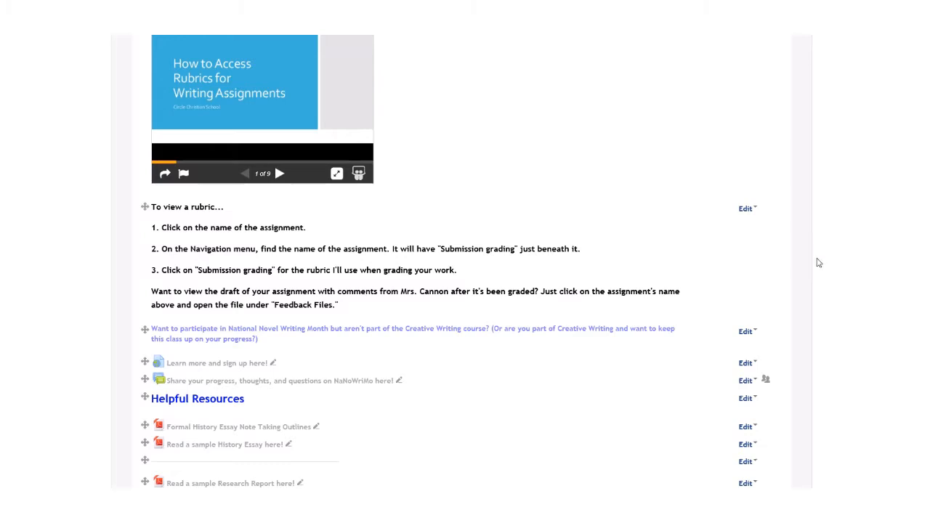
{"action": "scroll", "coordinate": [817, 263], "scroll_direction": "down", "scroll_amount": 7}
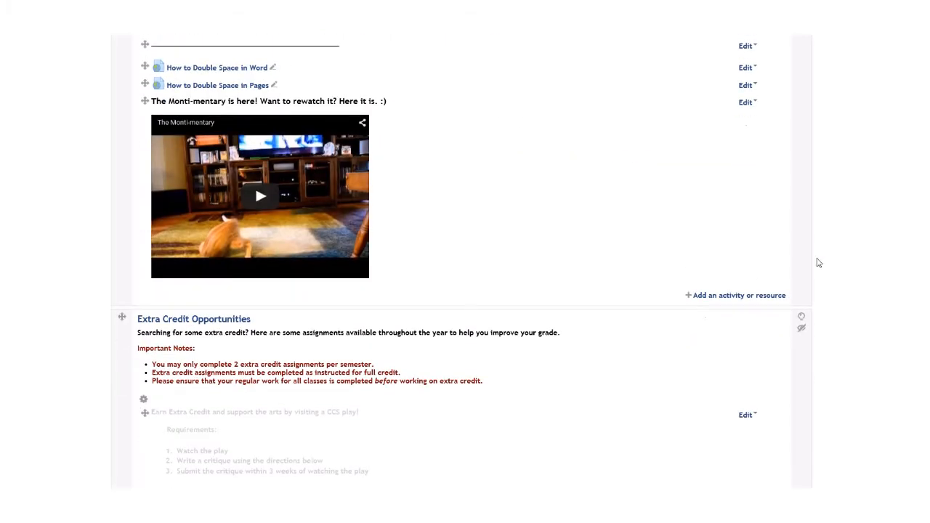
{"action": "scroll", "coordinate": [817, 263], "scroll_direction": "up", "scroll_amount": 15}
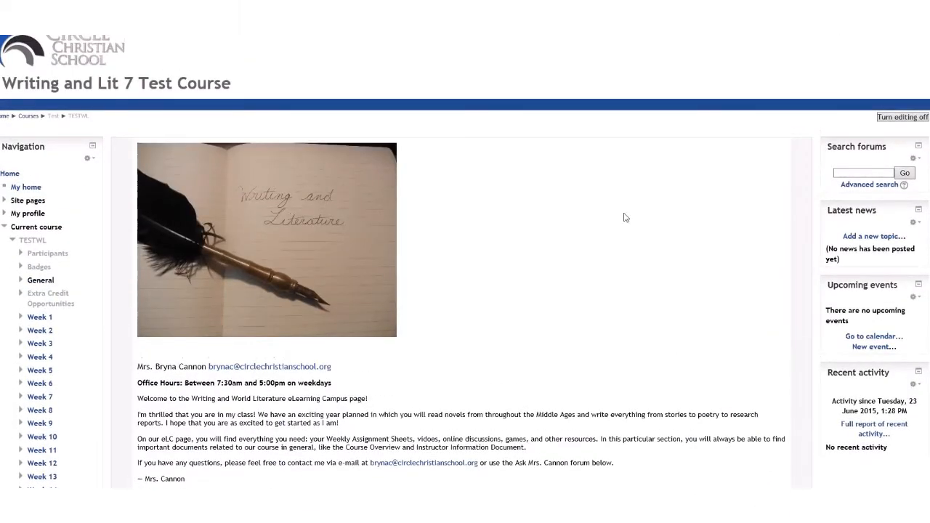
{"action": "scroll", "coordinate": [489, 276], "scroll_direction": "up", "scroll_amount": 1}
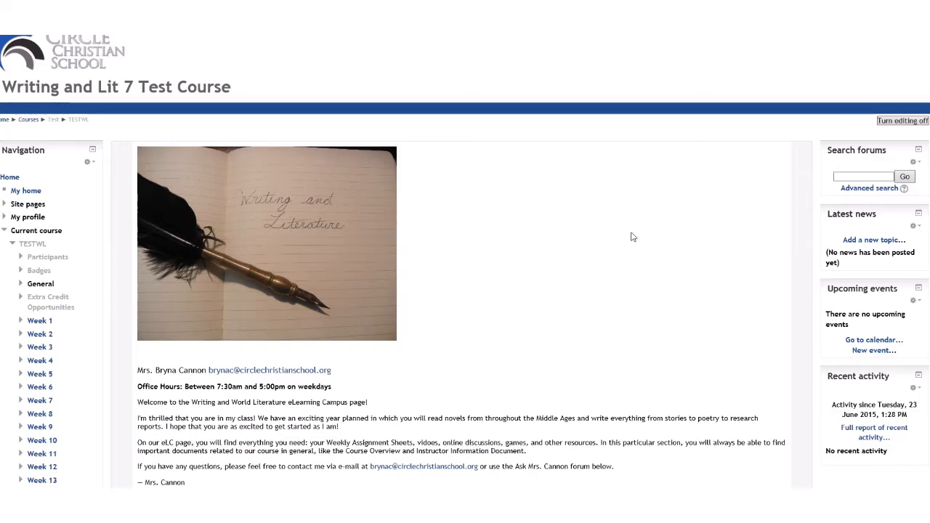
Add a new Assignment activity at the end of the General section, just above Extra Credit Opportunities
{"action": "scroll", "coordinate": [624, 235], "scroll_direction": "down", "scroll_amount": 15}
{"action": "scroll", "coordinate": [620, 235], "scroll_direction": "down", "scroll_amount": 7}
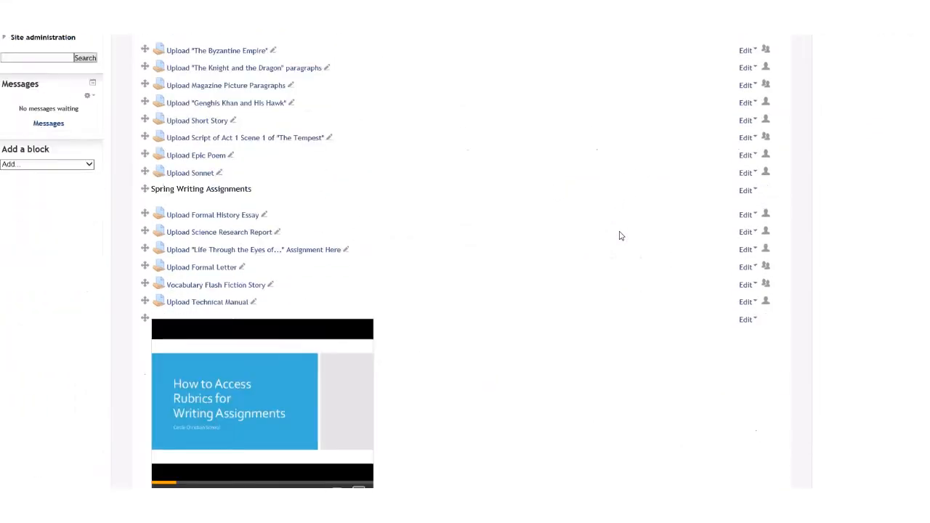
{"action": "scroll", "coordinate": [621, 235], "scroll_direction": "down", "scroll_amount": 4}
{"action": "scroll", "coordinate": [620, 236], "scroll_direction": "down", "scroll_amount": 5}
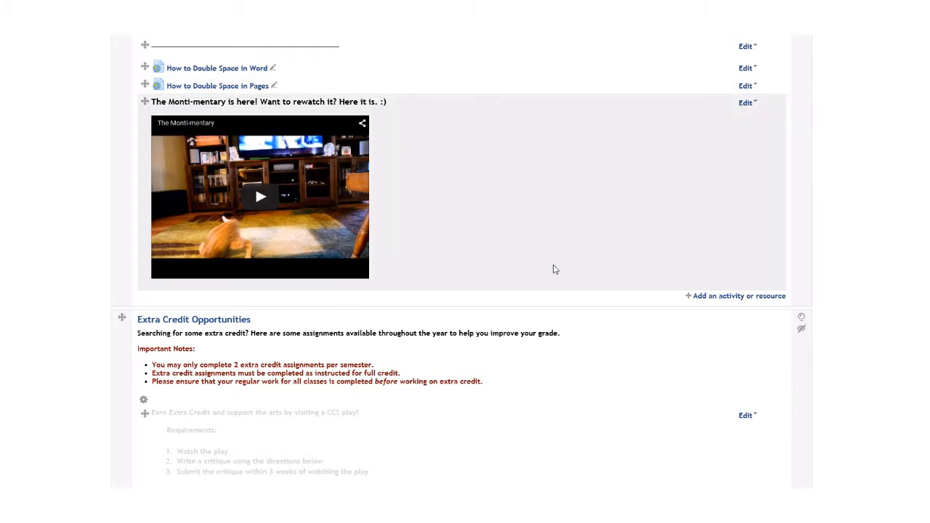
{"action": "scroll", "coordinate": [553, 266], "scroll_direction": "down", "scroll_amount": 9}
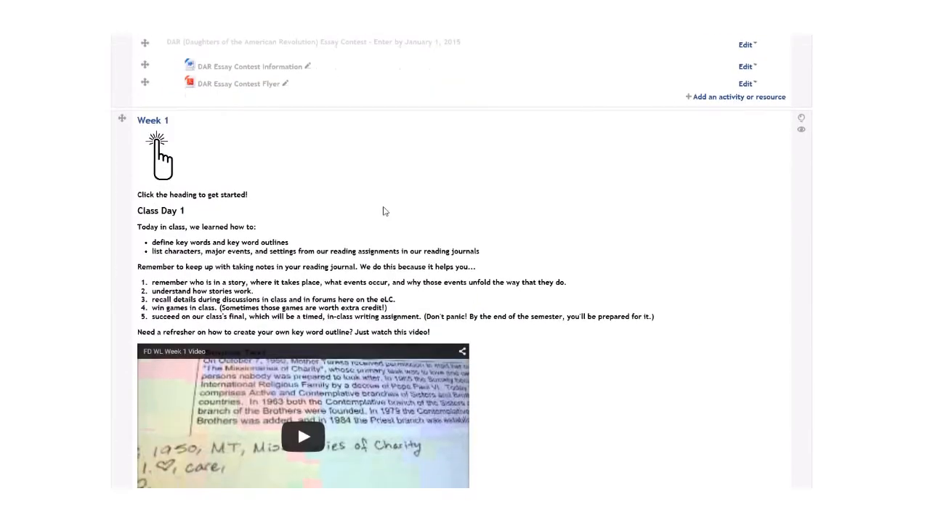
{"action": "scroll", "coordinate": [517, 203], "scroll_direction": "up", "scroll_amount": 5}
{"action": "scroll", "coordinate": [516, 206], "scroll_direction": "up", "scroll_amount": 3}
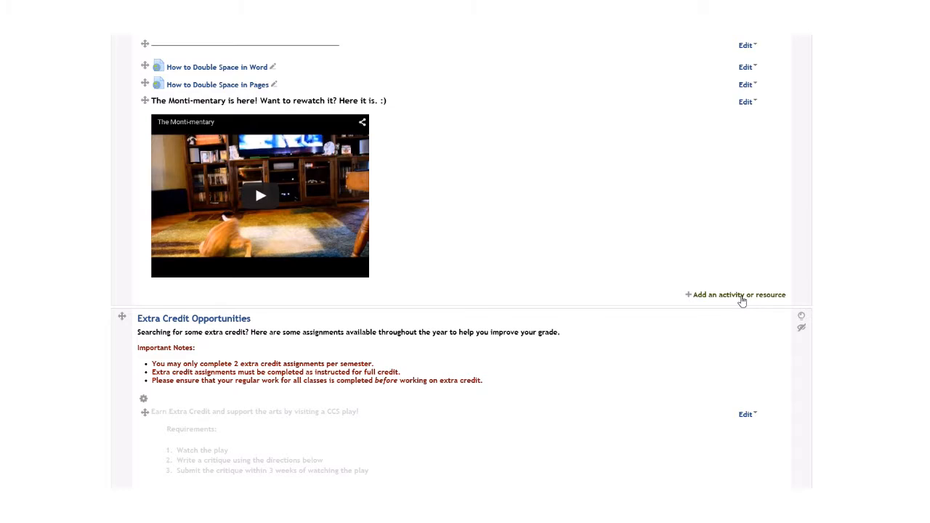
{"action": "left_click", "coordinate": [741, 295]}
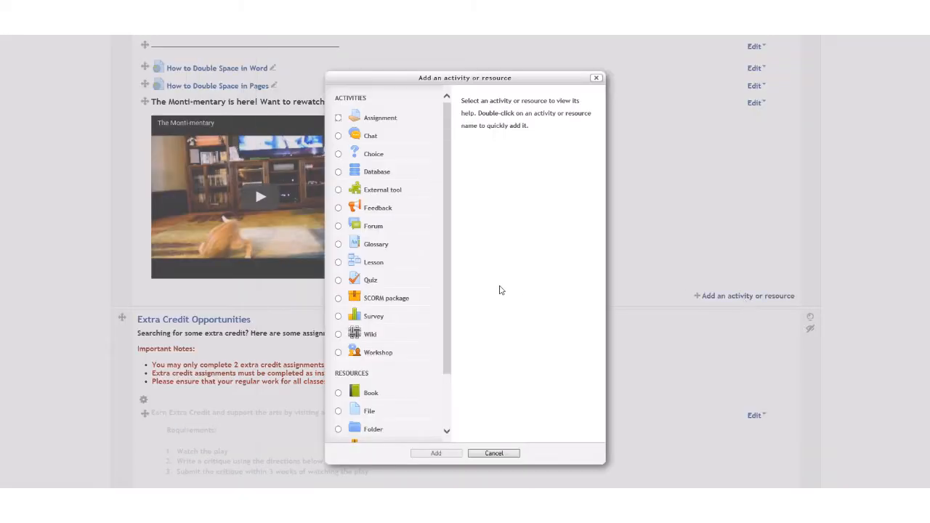
{"action": "left_click", "coordinate": [371, 122]}
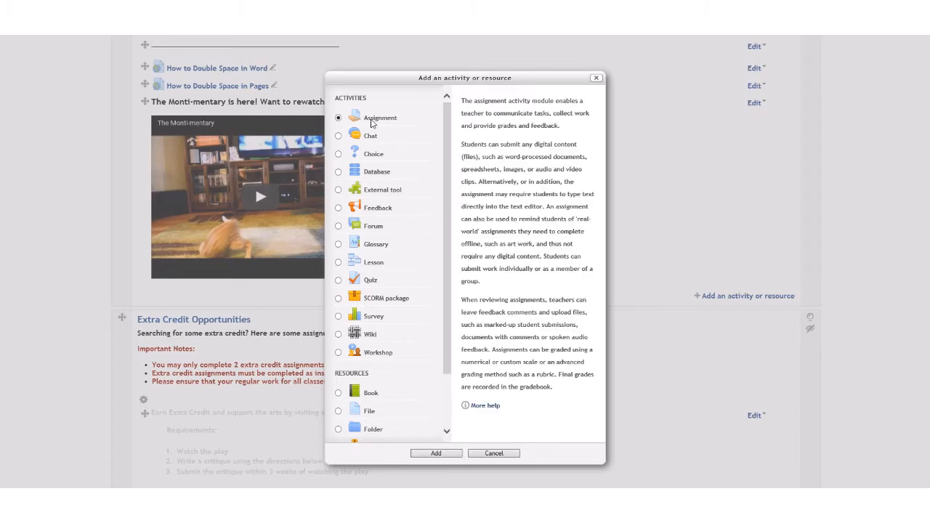
{"action": "left_click", "coordinate": [442, 451]}
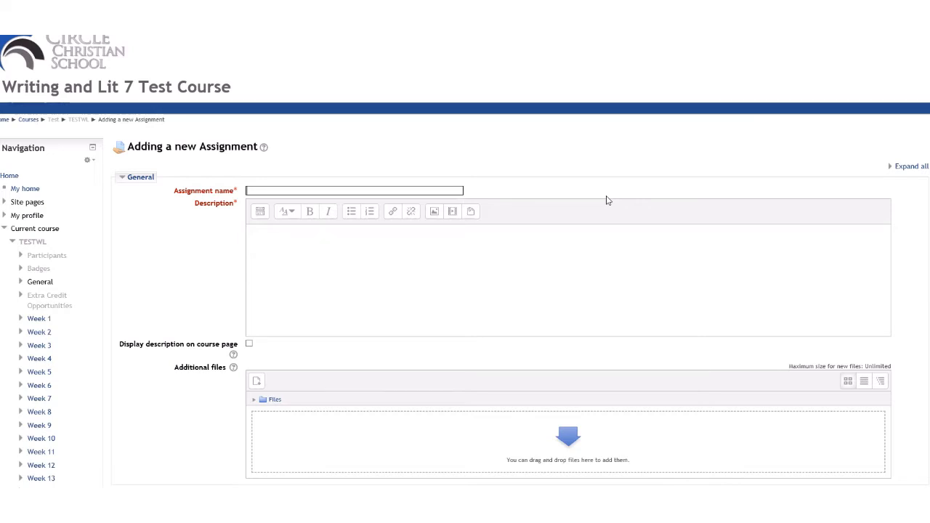
Name the assignment "Upload Literary Critique" and enter the description "Remember to upload your literary critique before 9am on June 30th!"
{"action": "type", "text": "Upload"}
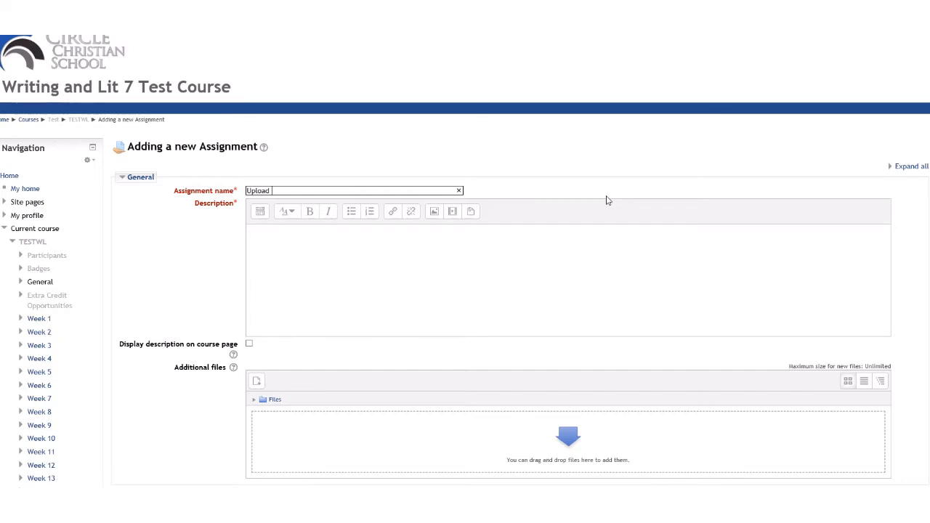
{"action": "type", "text": " Literary Critique"}
{"action": "left_click", "coordinate": [621, 234]}
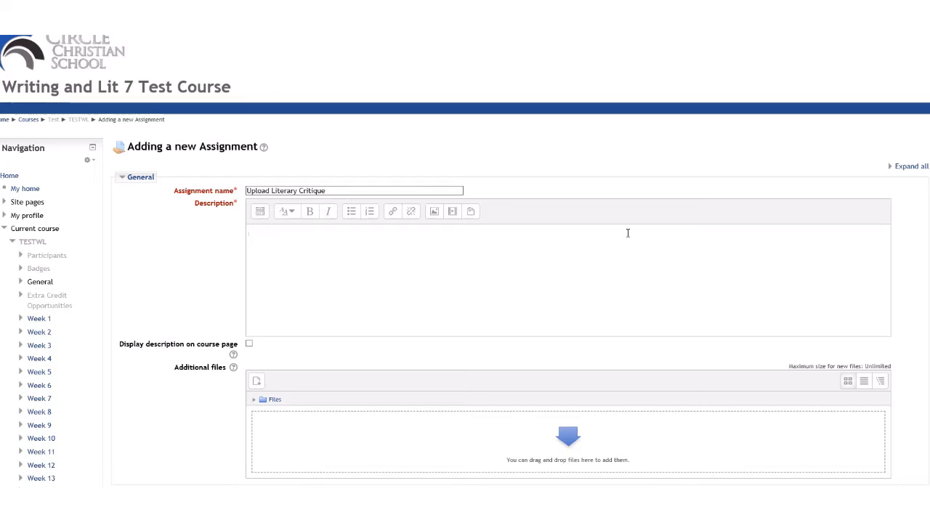
{"action": "type", "text": "Remember to upload your literary cirtiqu"}
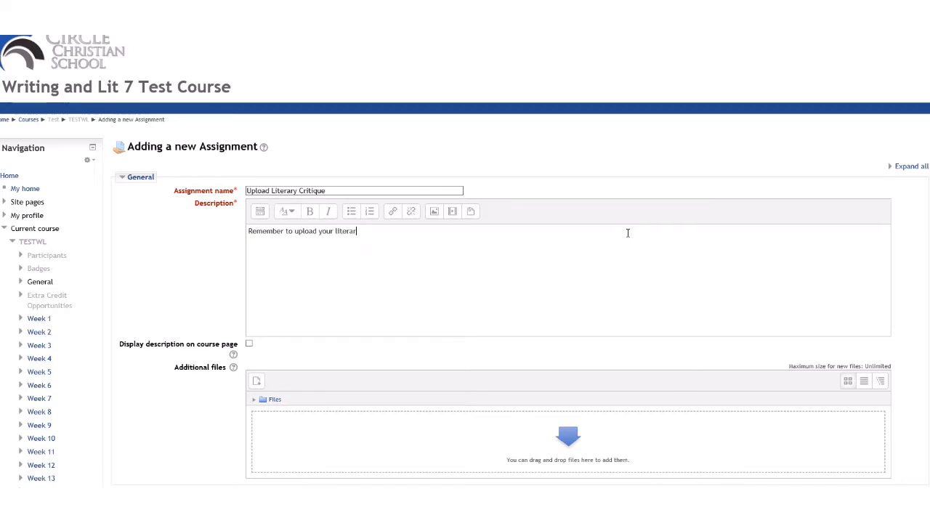
{"action": "key", "text": "BackSpace"}
{"action": "key", "text": "BackSpace"}
{"action": "key", "text": "BackSpace"}
{"action": "key", "text": "BackSpace"}
{"action": "key", "text": "BackSpace"}
{"action": "key", "text": "BackSpace"}
{"action": "type", "text": "ritique "}
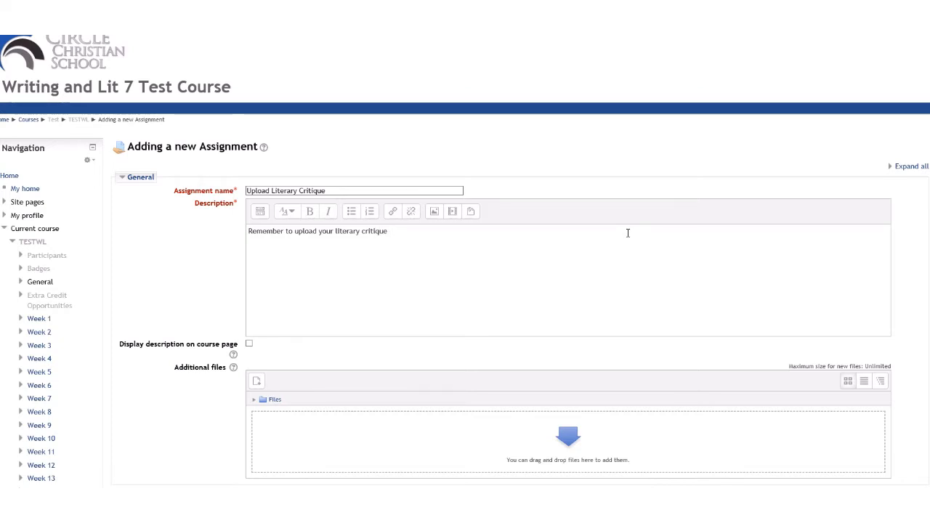
{"action": "type", "text": "before"}
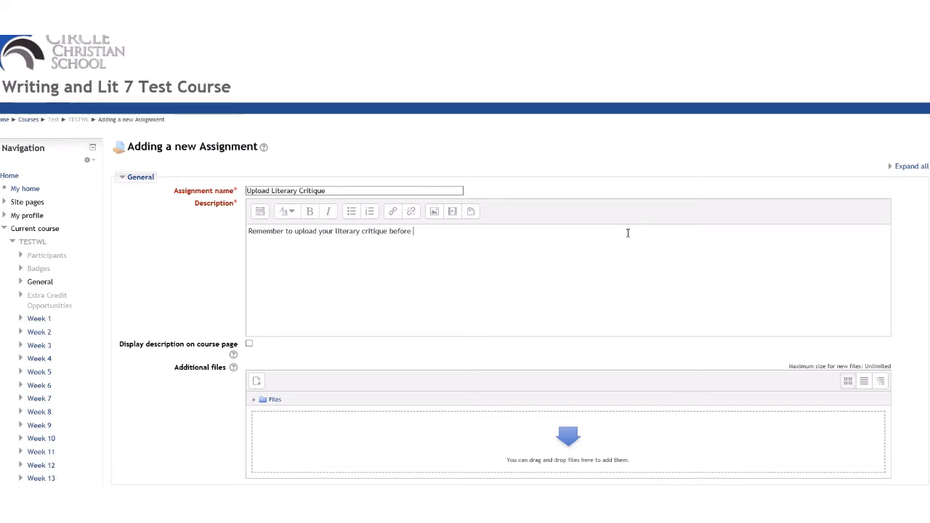
{"action": "type", "text": " 9am on"}
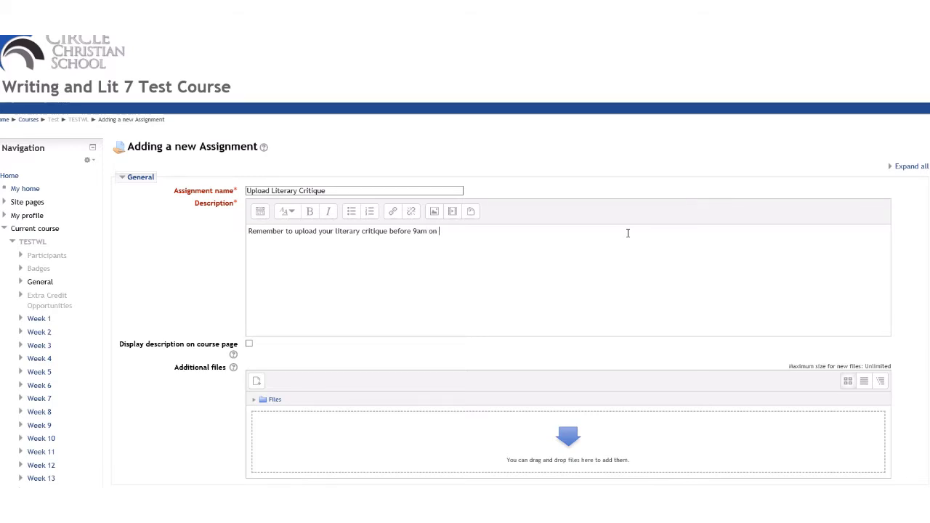
{"action": "type", "text": " June"}
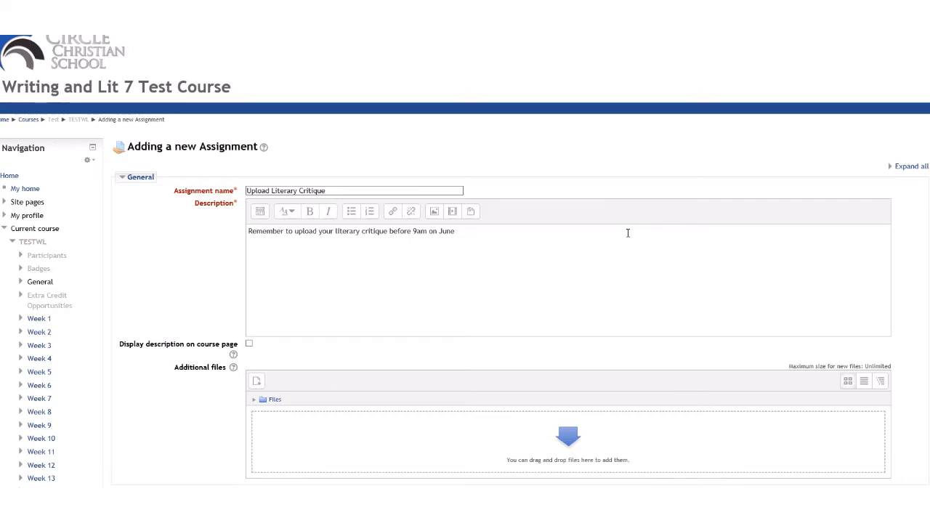
{"action": "type", "text": " 30th!"}
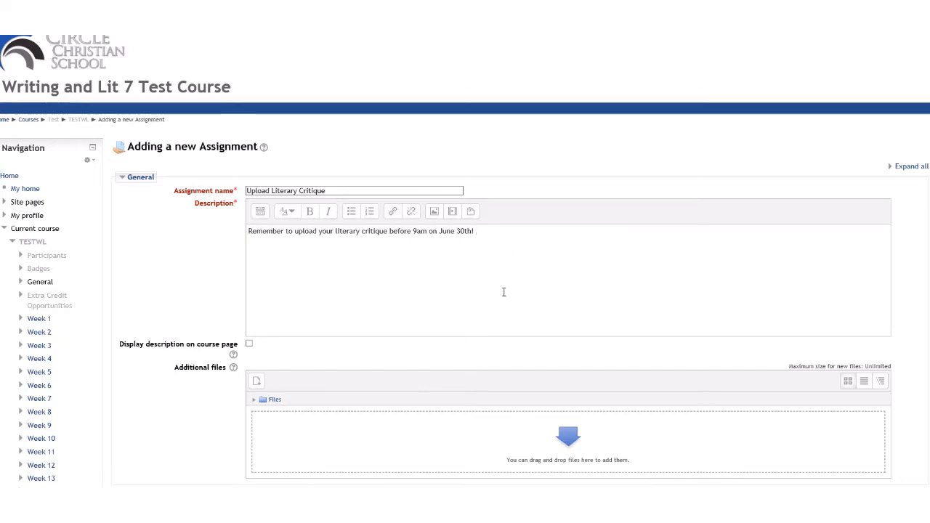
Disable the "Allow submissions from" date in the assignment's availability settings
{"action": "scroll", "coordinate": [504, 291], "scroll_direction": "down", "scroll_amount": 4}
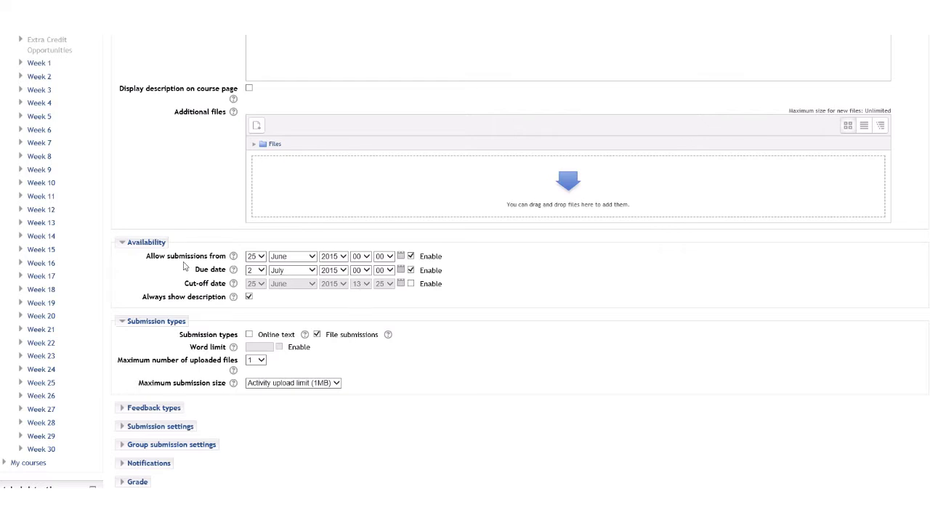
{"action": "scroll", "coordinate": [452, 284], "scroll_direction": "up", "scroll_amount": 5}
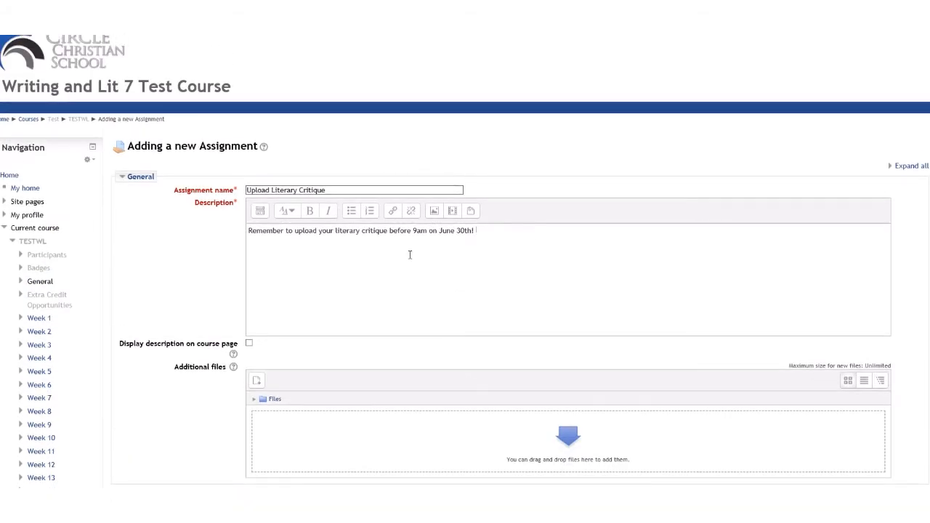
{"action": "scroll", "coordinate": [409, 255], "scroll_direction": "down", "scroll_amount": 3}
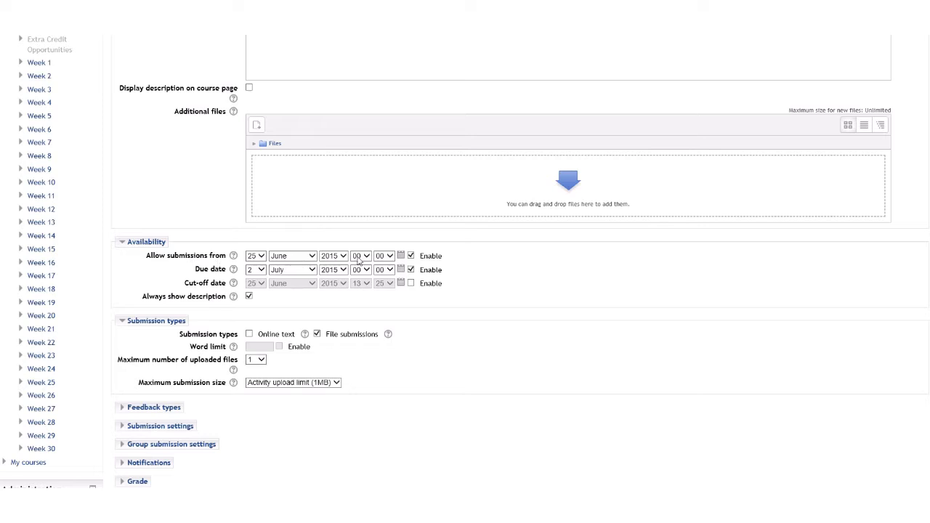
{"action": "left_click", "coordinate": [411, 257]}
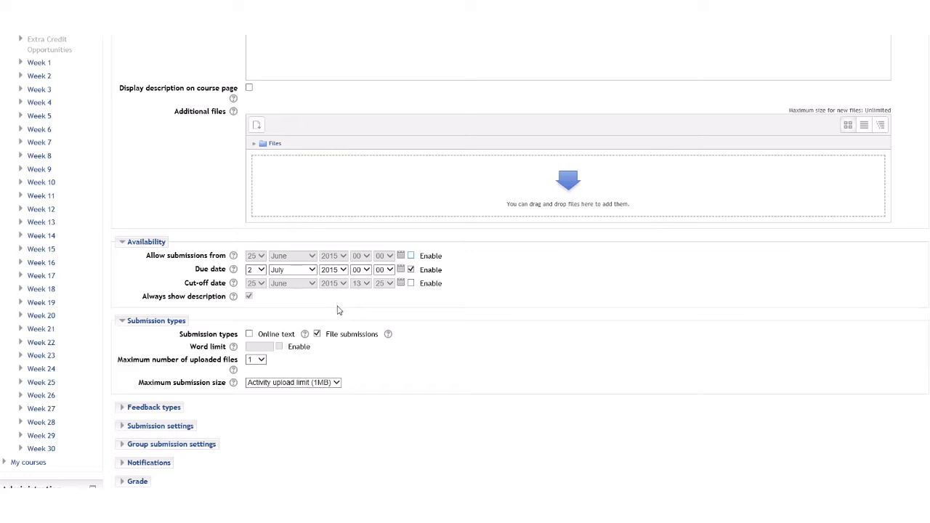
Set the assignment's due date to 30 June 2015 at 09:00
{"action": "left_click", "coordinate": [293, 273]}
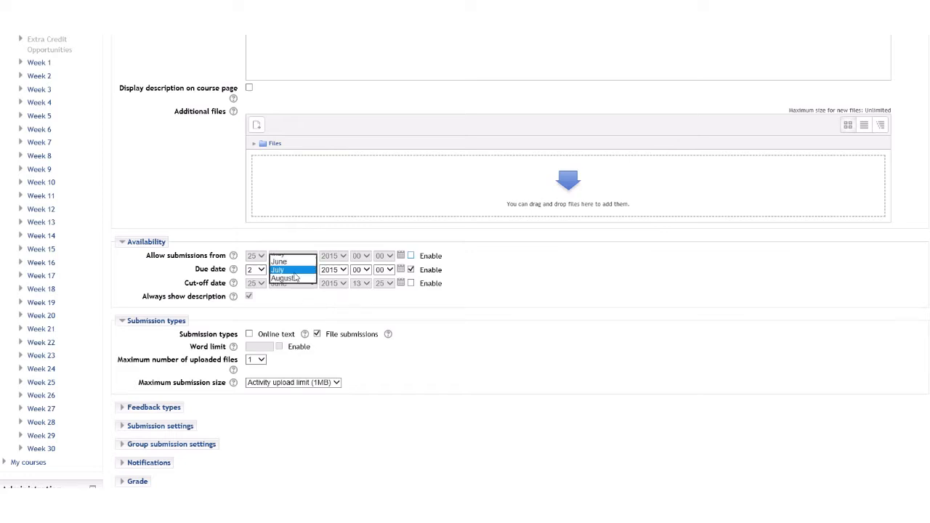
{"action": "left_click", "coordinate": [280, 261]}
{"action": "left_click", "coordinate": [257, 272]}
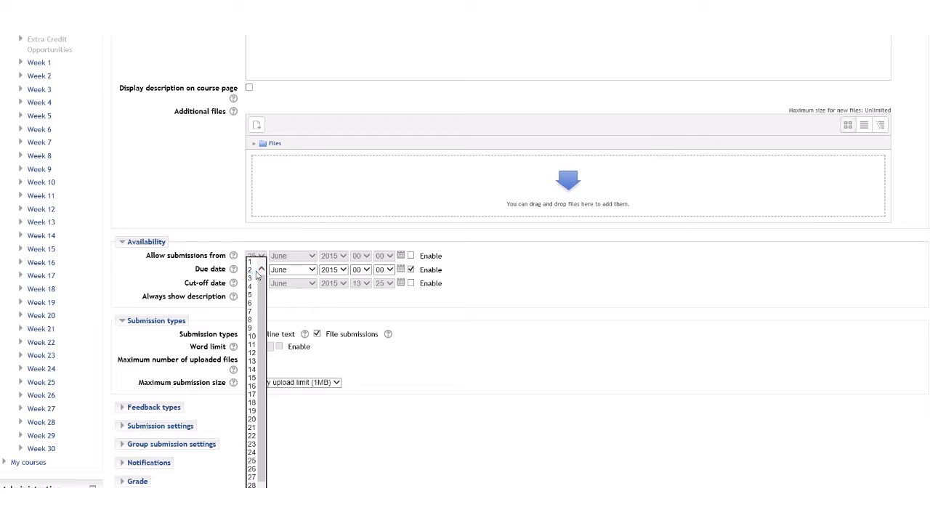
{"action": "key", "text": "Return"}
{"action": "left_click", "coordinate": [365, 308]}
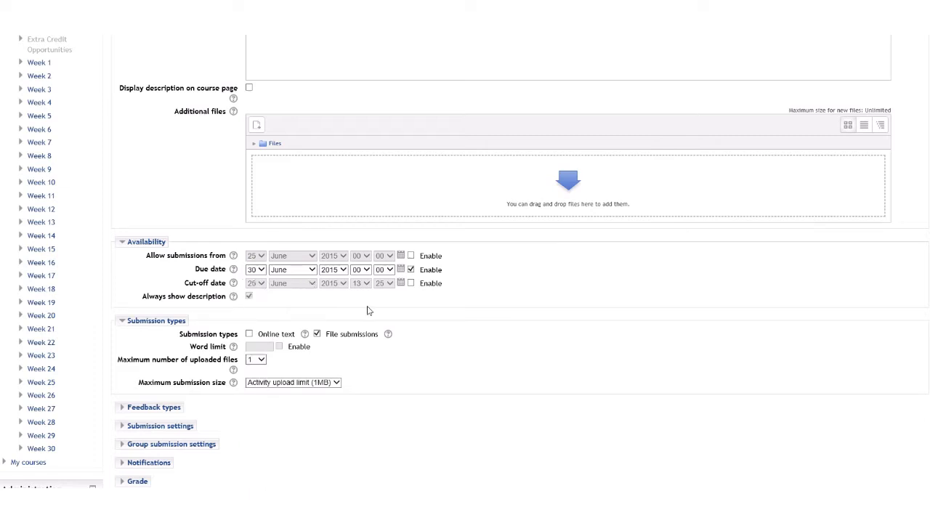
{"action": "left_click", "coordinate": [370, 269]}
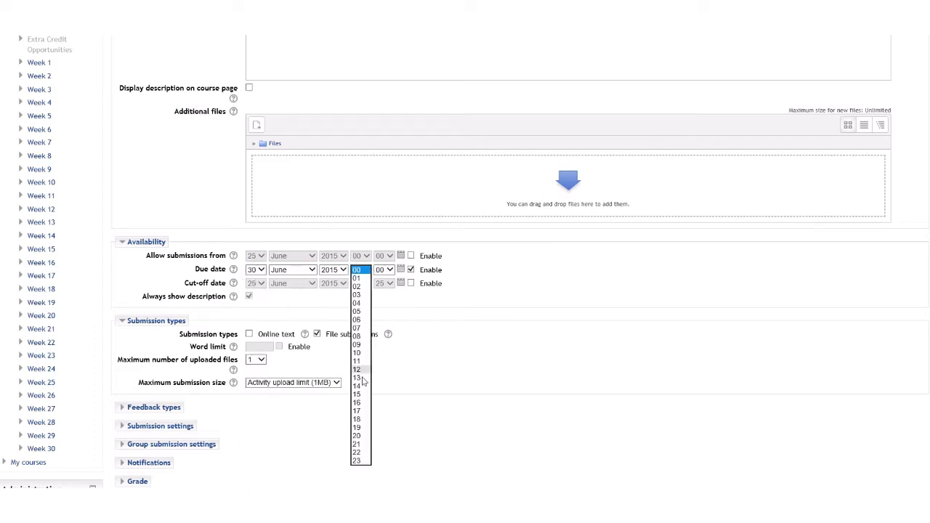
{"action": "left_click", "coordinate": [359, 345]}
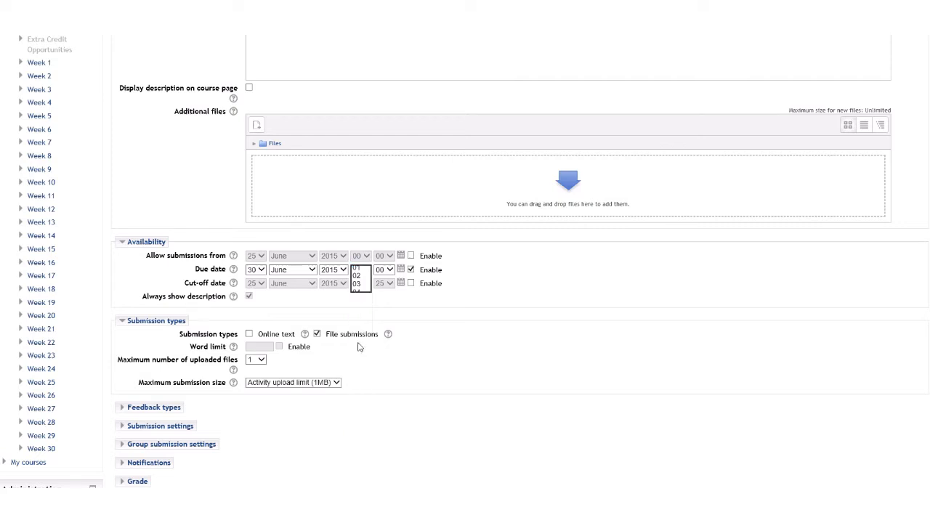
{"action": "left_click", "coordinate": [430, 322]}
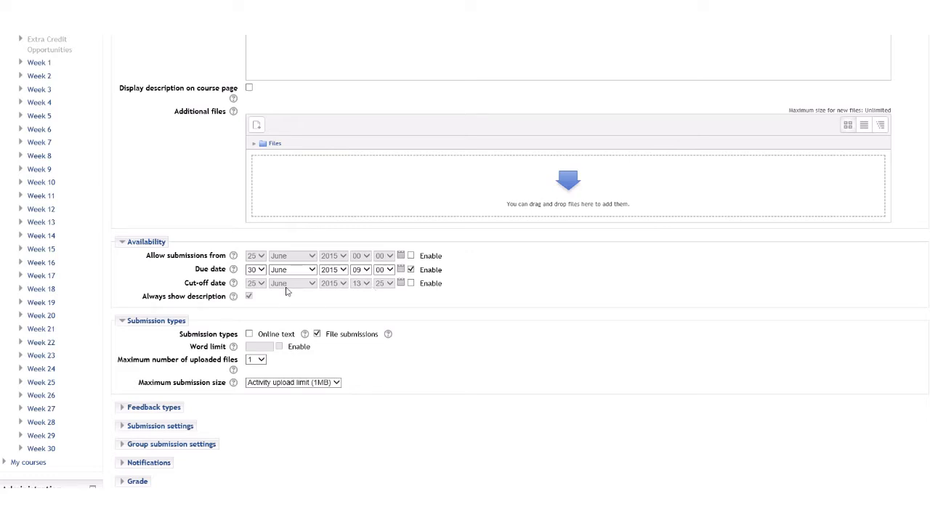
{"action": "left_click", "coordinate": [411, 283]}
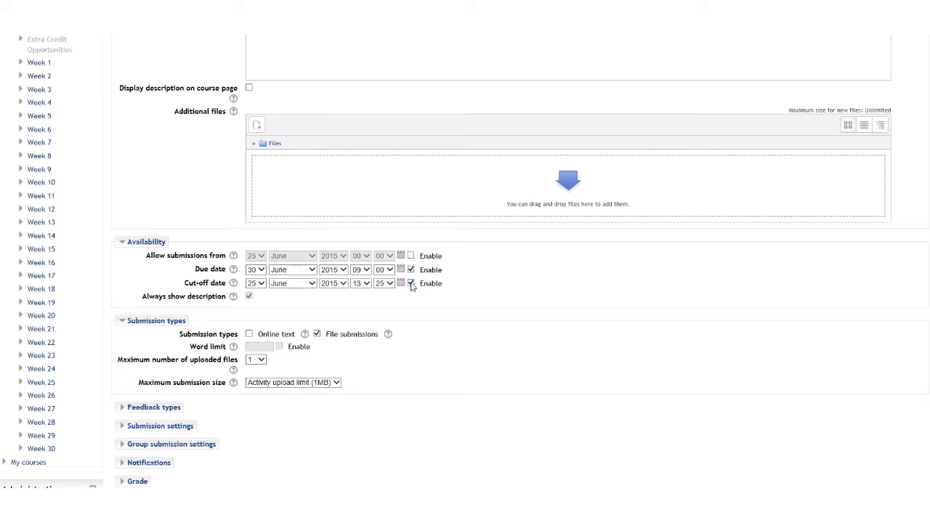
{"action": "left_click", "coordinate": [261, 284]}
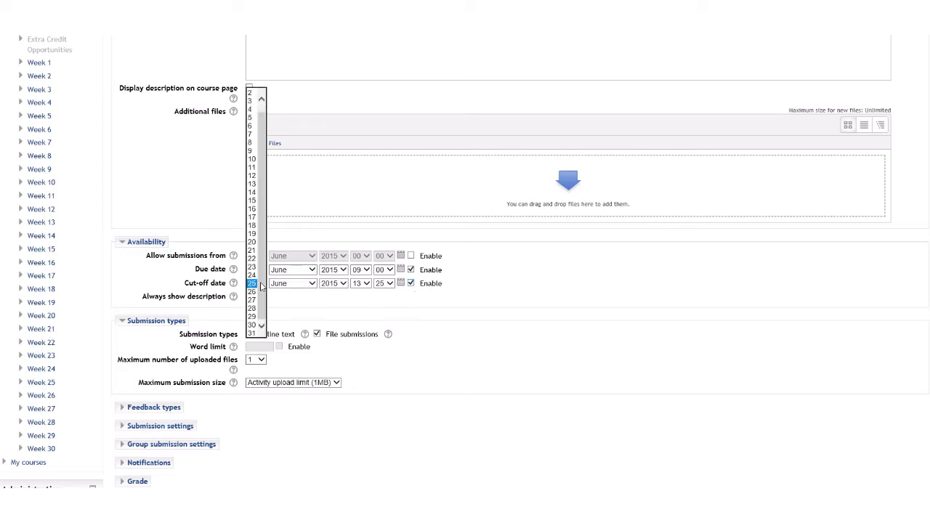
{"action": "left_click", "coordinate": [252, 324]}
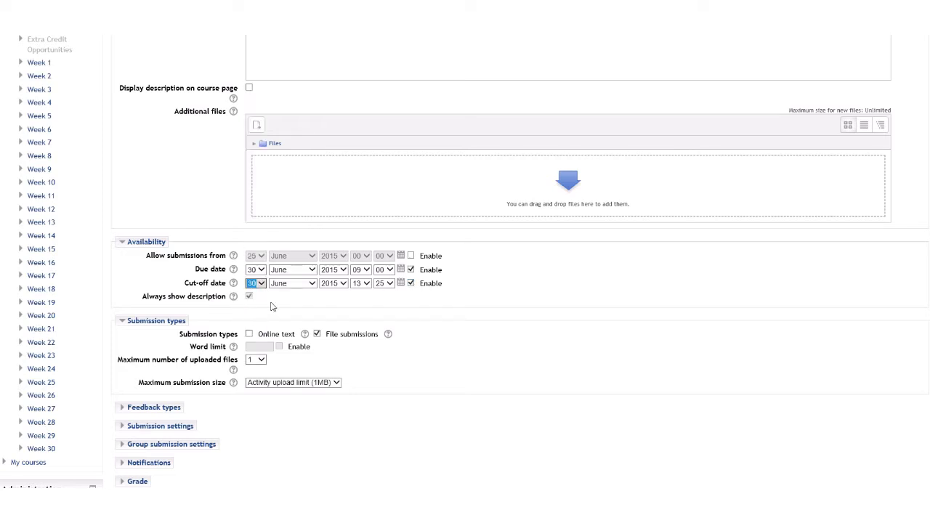
{"action": "left_click", "coordinate": [365, 284]}
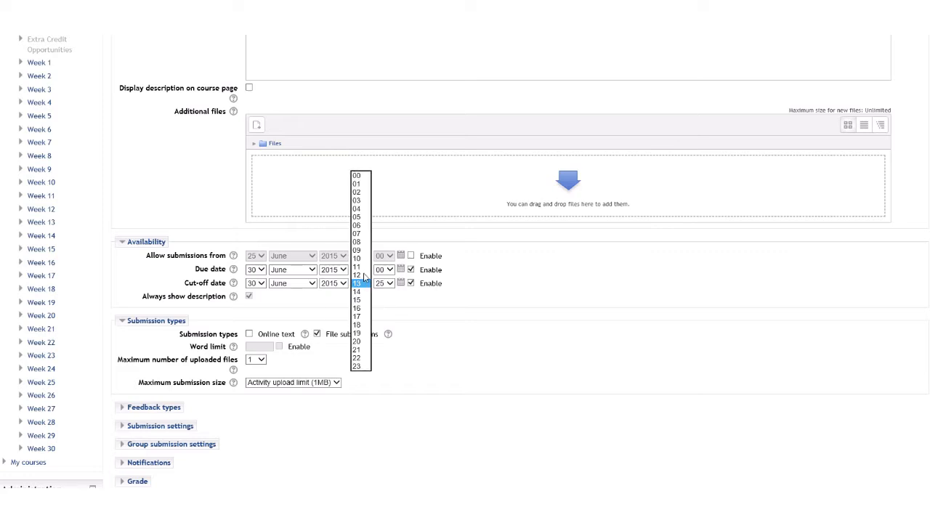
{"action": "left_click", "coordinate": [361, 250]}
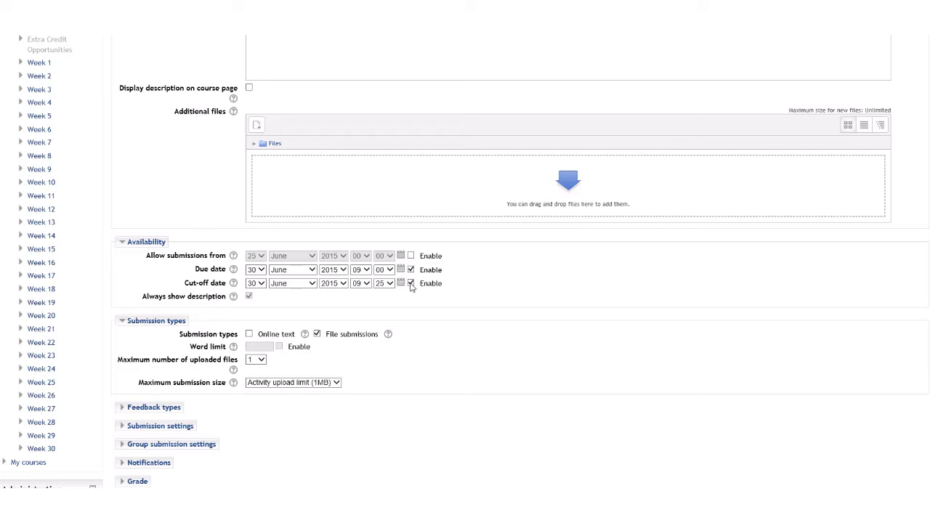
{"action": "left_click", "coordinate": [410, 283]}
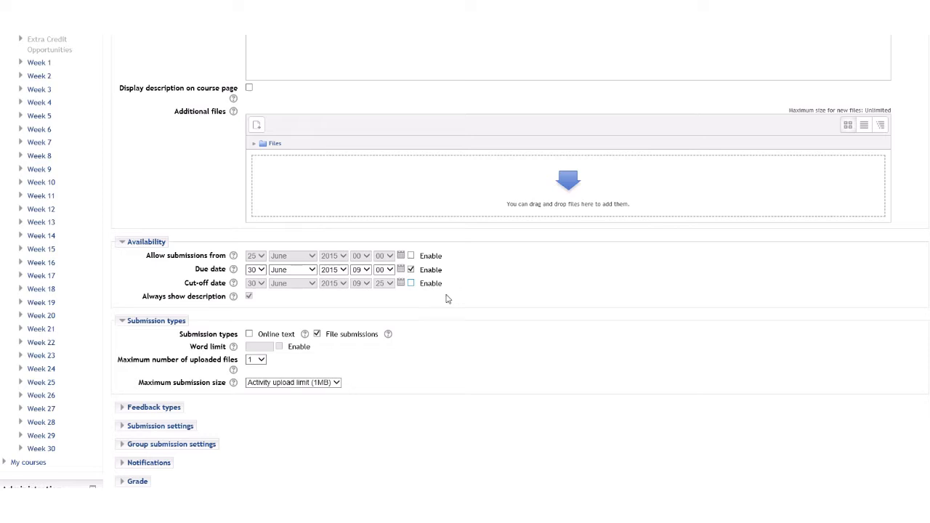
Set the maximum number of uploaded files to 3 and allow online text in addition to file submissions
{"action": "scroll", "coordinate": [467, 293], "scroll_direction": "down", "scroll_amount": 4}
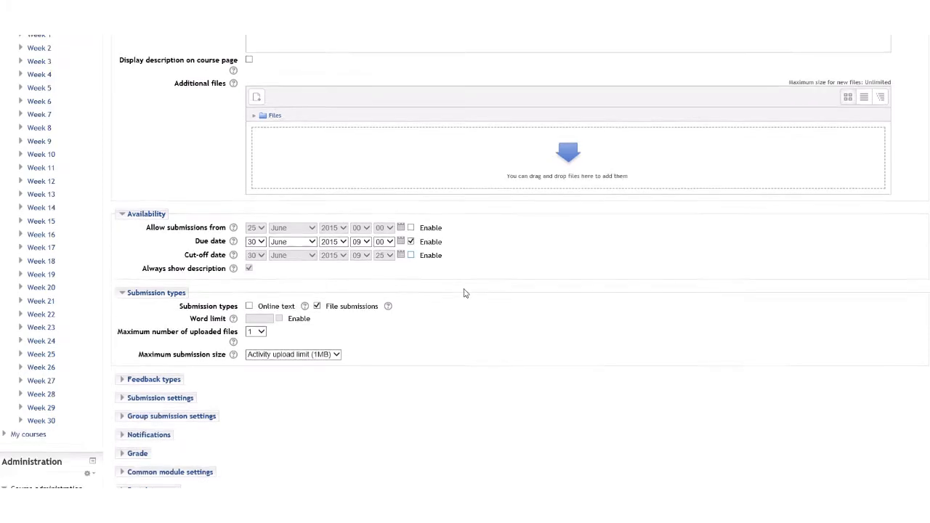
{"action": "scroll", "coordinate": [465, 293], "scroll_direction": "up", "scroll_amount": 3}
{"action": "scroll", "coordinate": [465, 294], "scroll_direction": "up", "scroll_amount": 1}
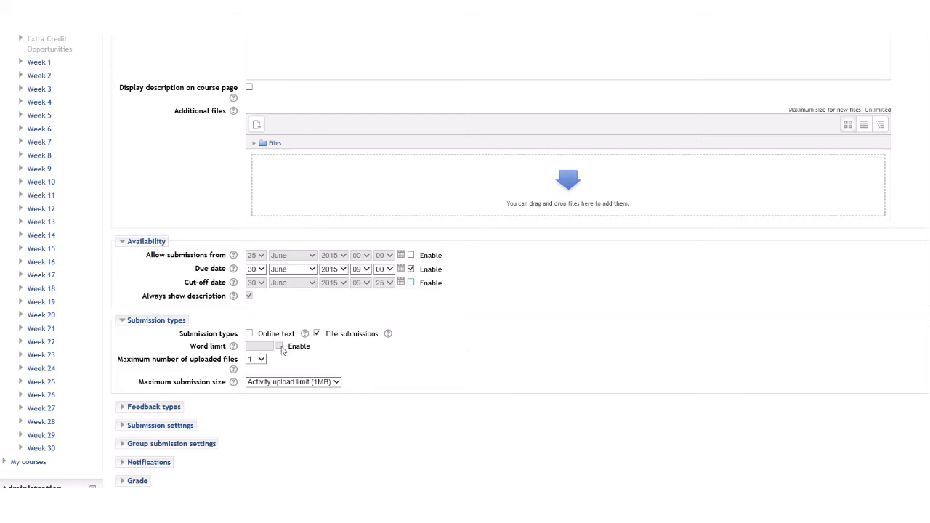
{"action": "scroll", "coordinate": [385, 339], "scroll_direction": "up", "scroll_amount": 5}
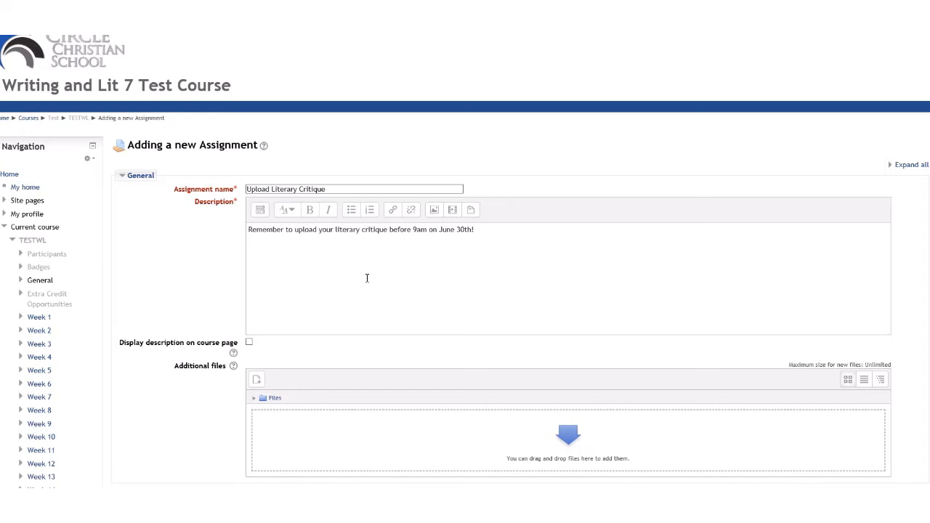
{"action": "scroll", "coordinate": [366, 278], "scroll_direction": "down", "scroll_amount": 4}
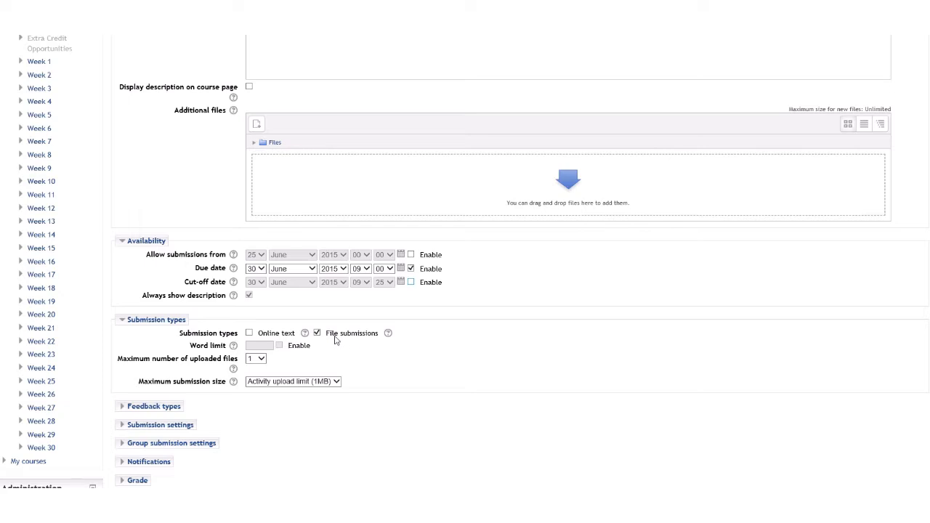
{"action": "left_click", "coordinate": [258, 361]}
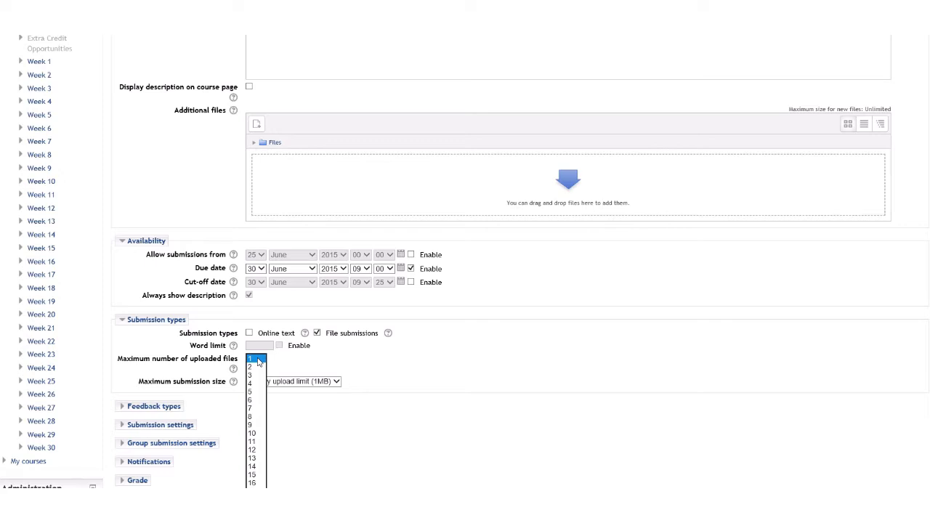
{"action": "left_click", "coordinate": [257, 376]}
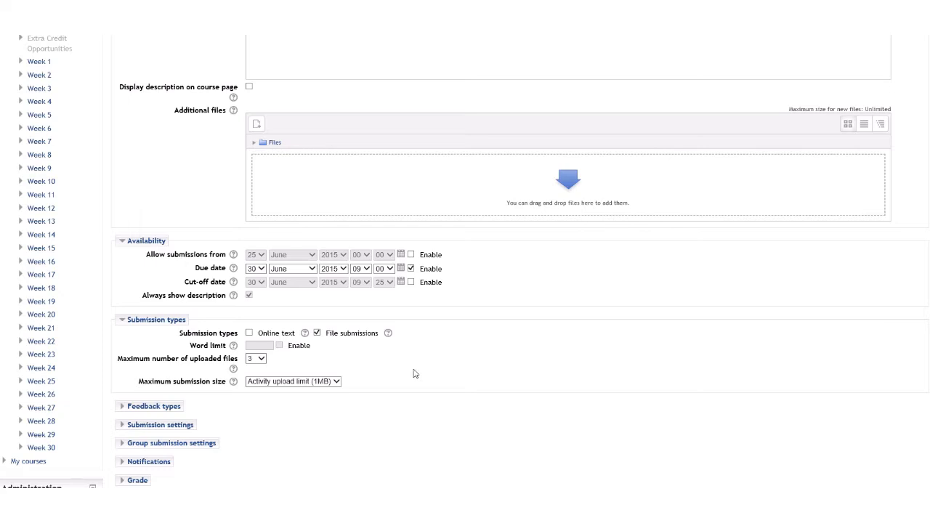
{"action": "left_click", "coordinate": [248, 333]}
{"action": "left_click", "coordinate": [279, 345]}
{"action": "type", "text": "500"}
{"action": "left_click", "coordinate": [279, 345]}
Enable Feedback files as a feedback type and expand the submission settings
{"action": "scroll", "coordinate": [866, 317], "scroll_direction": "down", "scroll_amount": 2}
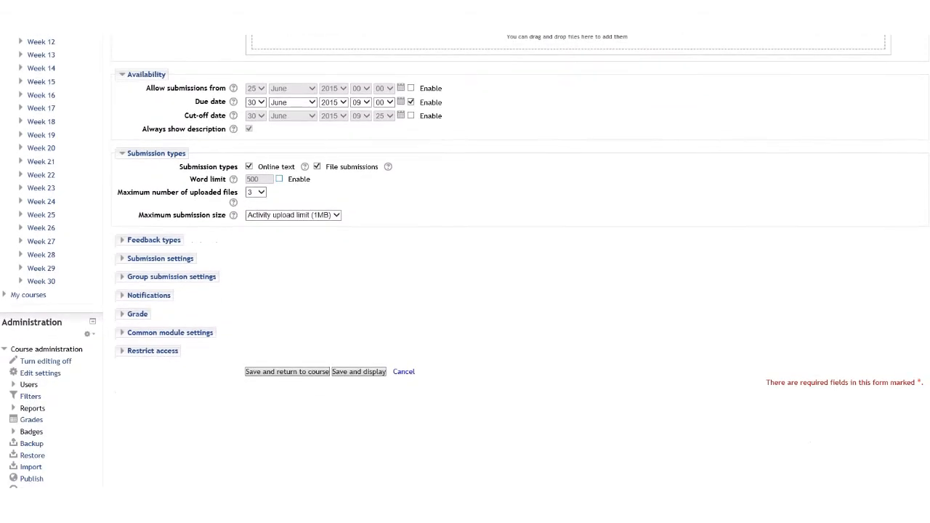
{"action": "left_click", "coordinate": [162, 241]}
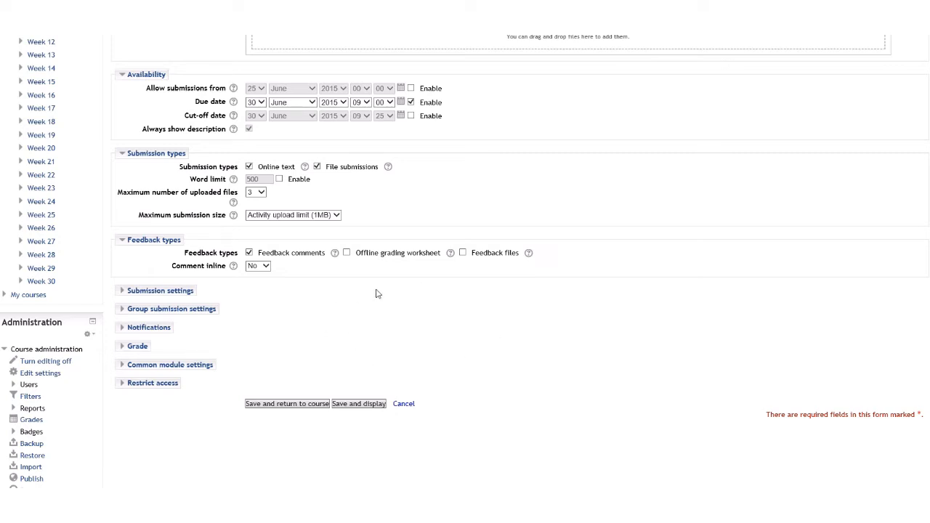
{"action": "left_click", "coordinate": [463, 252]}
{"action": "left_click", "coordinate": [160, 291]}
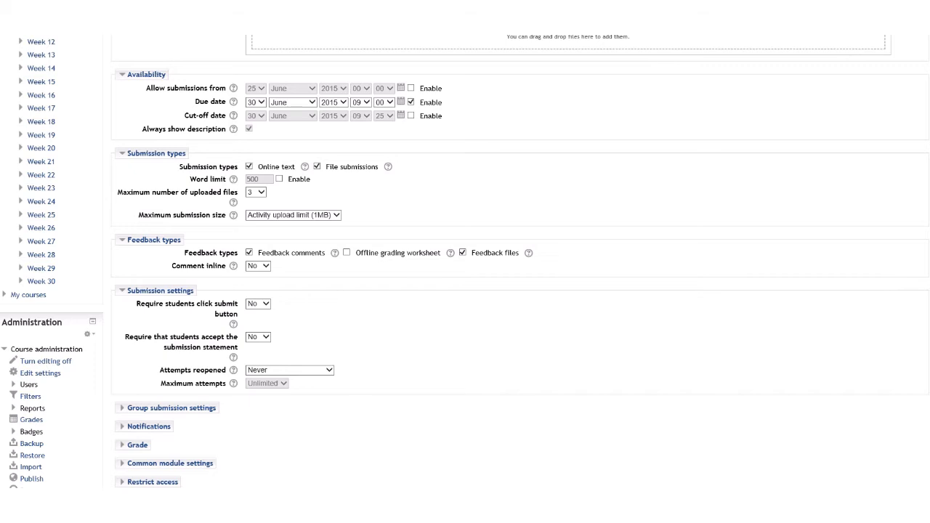
{"action": "scroll", "coordinate": [509, 262], "scroll_direction": "down", "scroll_amount": 2}
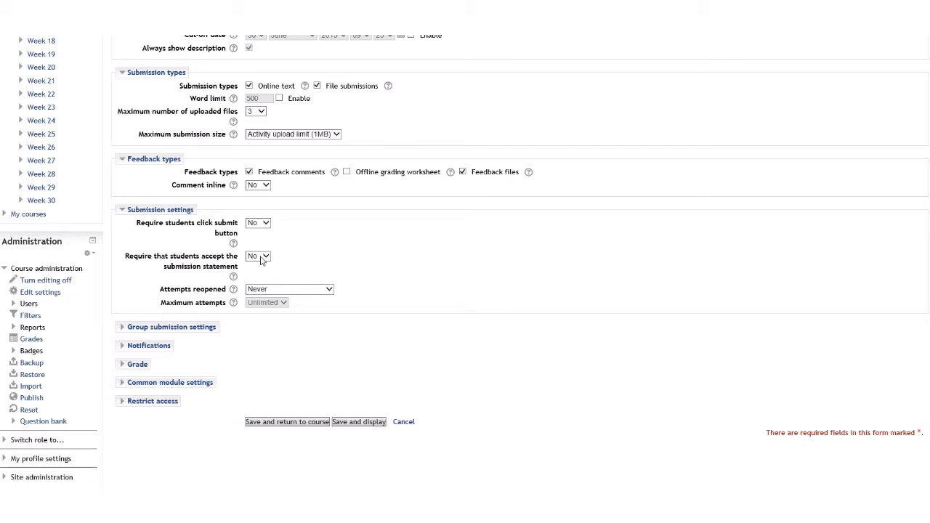
Set the assignment's notifications to No for submissions to graders and Yes for late submissions
{"action": "left_click", "coordinate": [149, 346]}
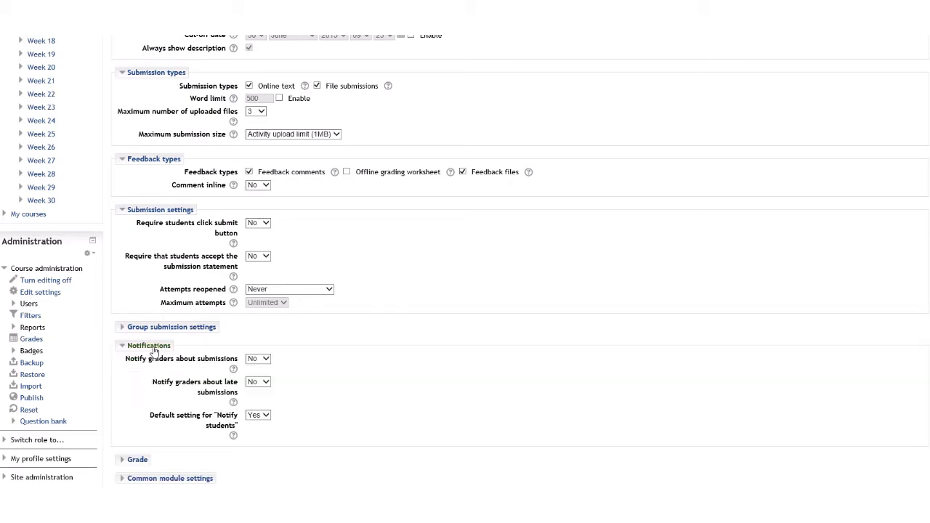
{"action": "scroll", "coordinate": [419, 230], "scroll_direction": "down", "scroll_amount": 3}
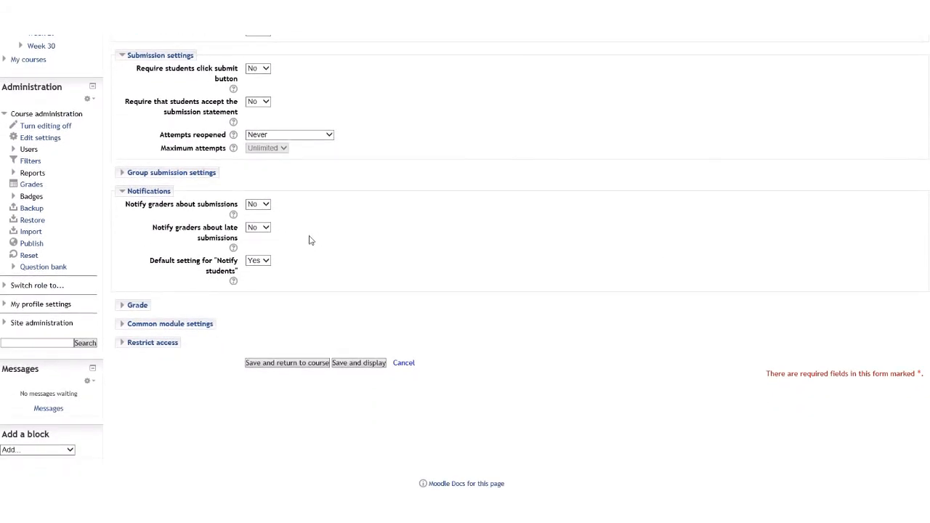
{"action": "left_click", "coordinate": [258, 206]}
{"action": "left_click", "coordinate": [257, 206]}
{"action": "left_click", "coordinate": [257, 227]}
{"action": "left_click", "coordinate": [256, 239]}
Choose Point as the assignment's grade type, keeping the maximum at 100 points
{"action": "left_click", "coordinate": [138, 305]}
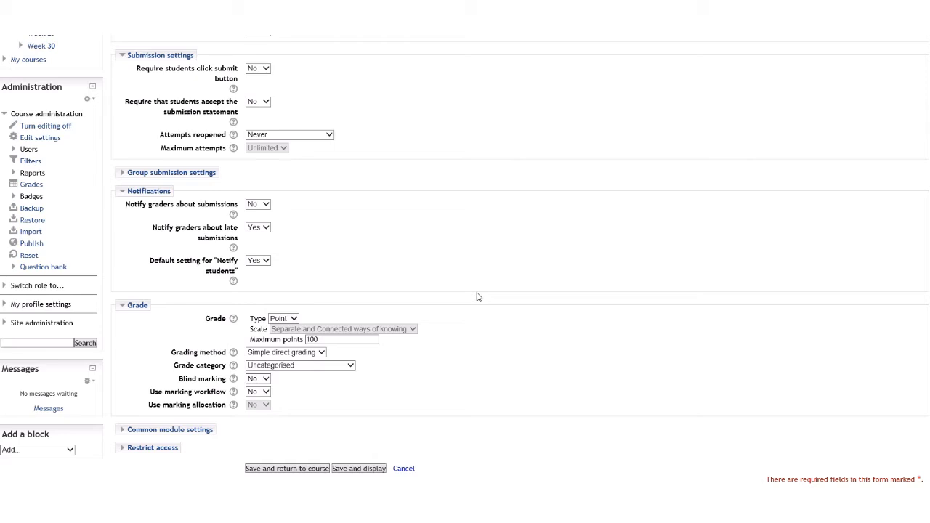
{"action": "left_click", "coordinate": [294, 318]}
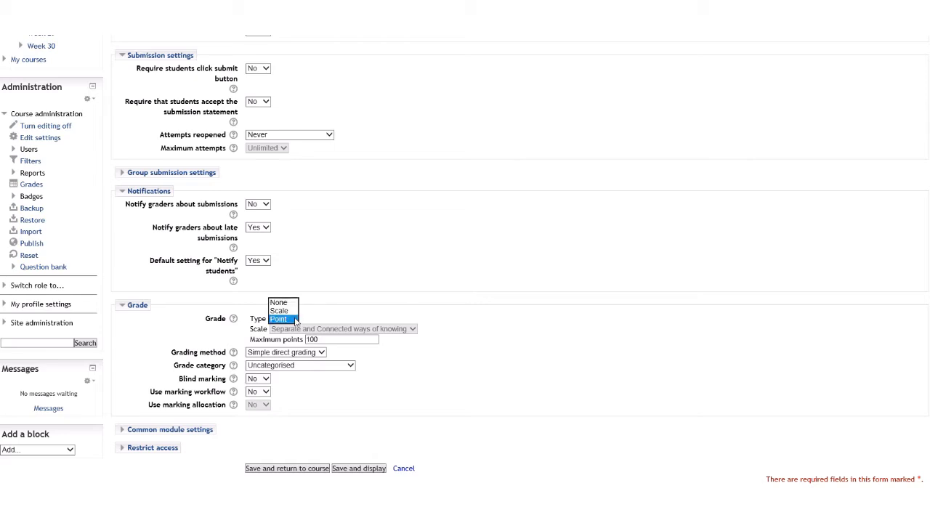
{"action": "left_click", "coordinate": [279, 319]}
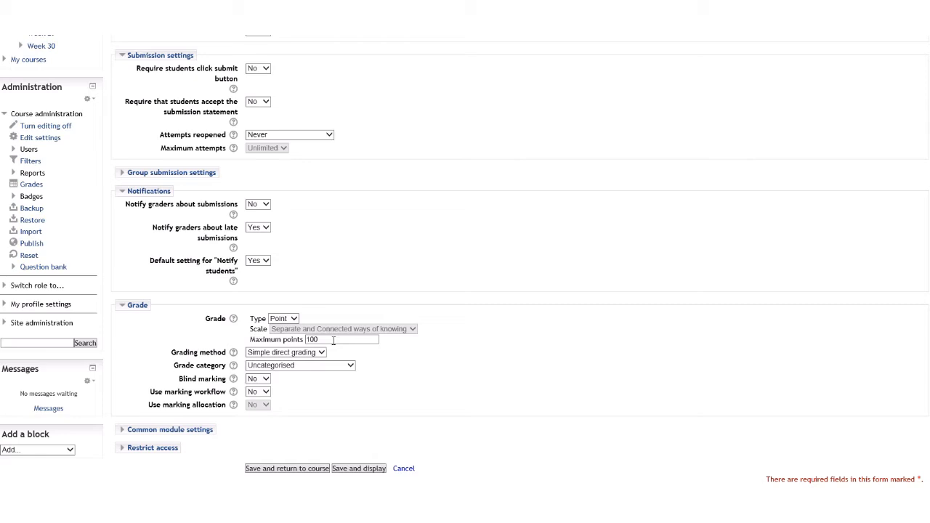
{"action": "left_click", "coordinate": [334, 340]}
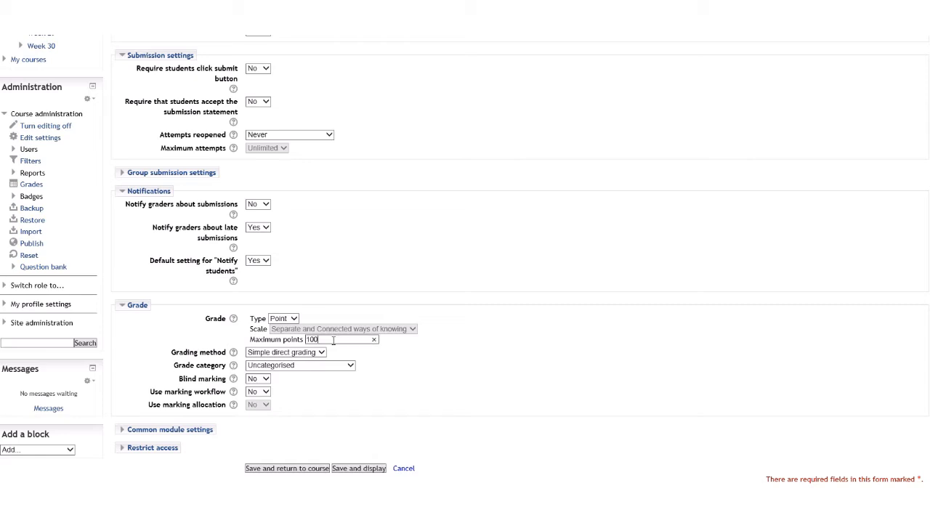
{"action": "left_click", "coordinate": [446, 323]}
{"action": "scroll", "coordinate": [446, 323], "scroll_direction": "down", "scroll_amount": 2}
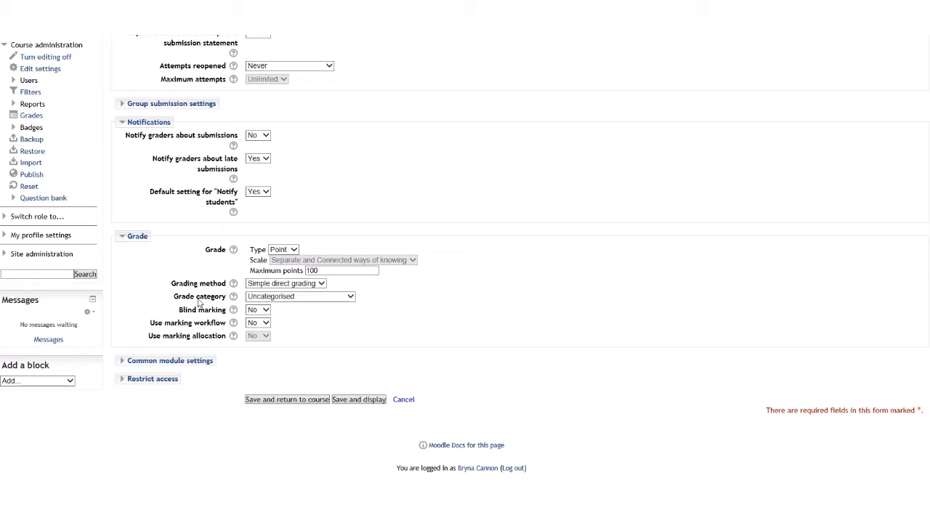
Keep Simple direct grading as the grading method and set the grade category to Spring Writing Assignments
{"action": "left_click", "coordinate": [288, 284]}
{"action": "left_click", "coordinate": [450, 296]}
{"action": "left_click", "coordinate": [319, 284]}
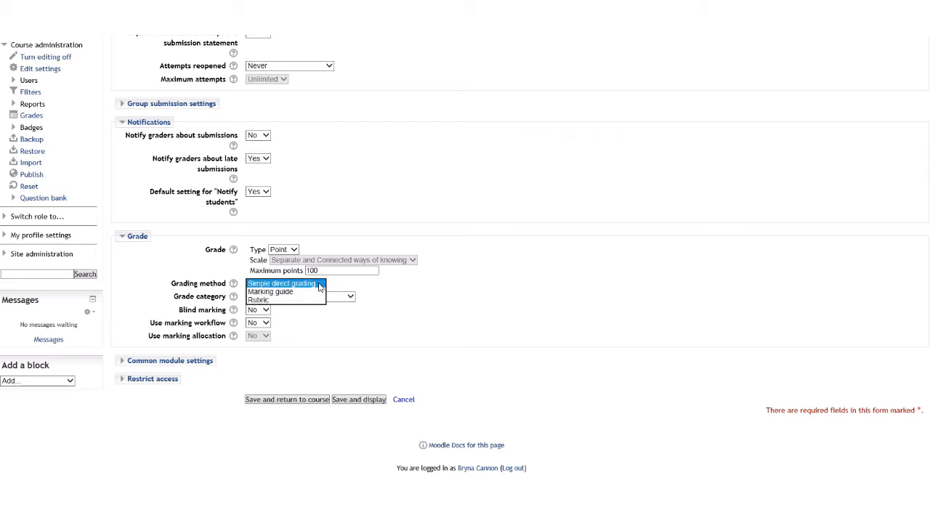
{"action": "left_click", "coordinate": [320, 284]}
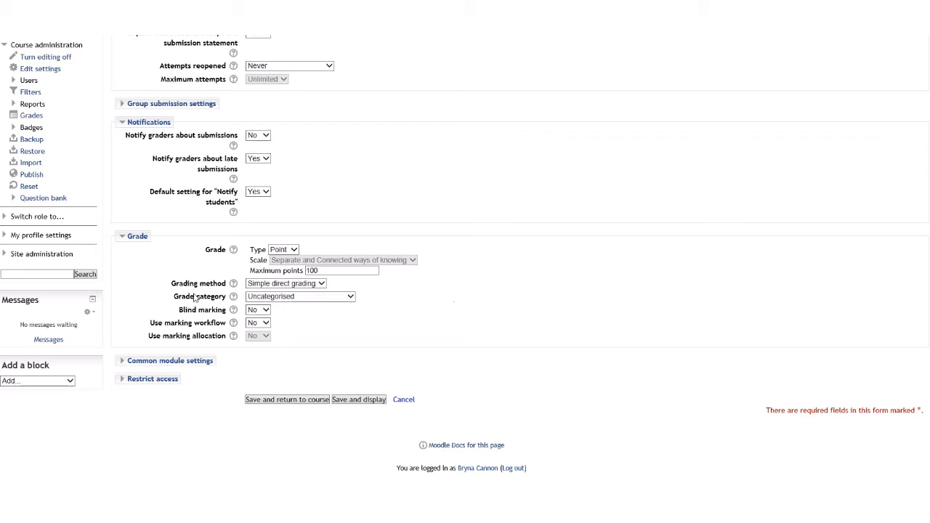
{"action": "left_click", "coordinate": [330, 297]}
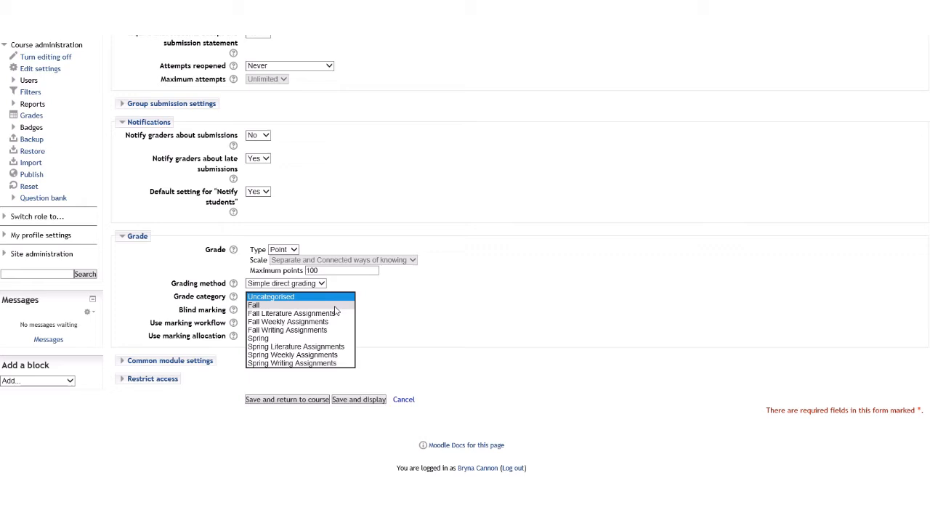
{"action": "left_click", "coordinate": [322, 363]}
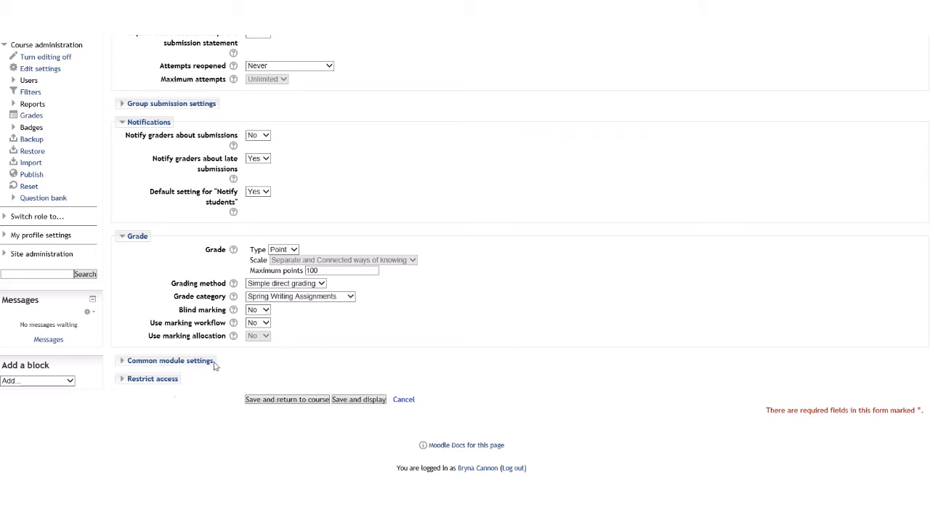
Save the assignment and display its page with the grading summary and submission status
{"action": "left_click", "coordinate": [358, 401]}
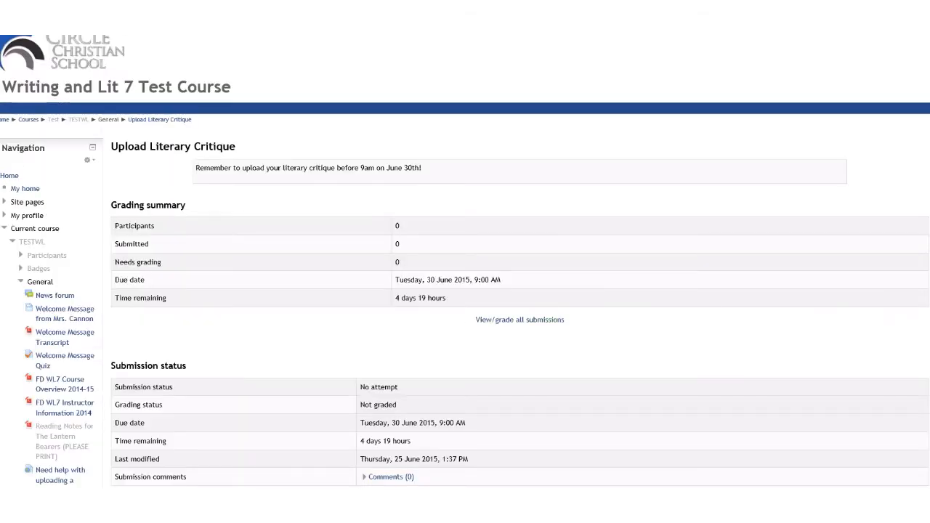
{"action": "scroll", "coordinate": [826, 110], "scroll_direction": "down", "scroll_amount": 2}
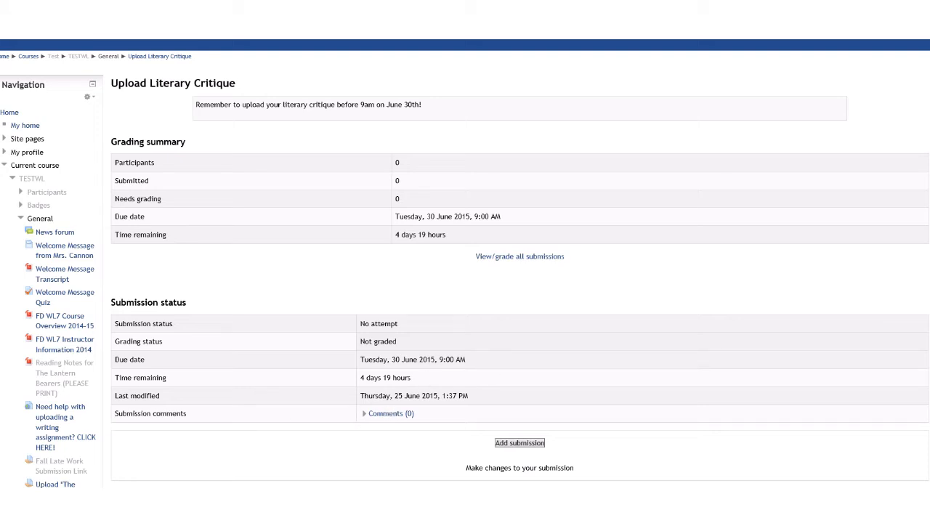
{"action": "scroll", "coordinate": [497, 404], "scroll_direction": "up", "scroll_amount": 2}
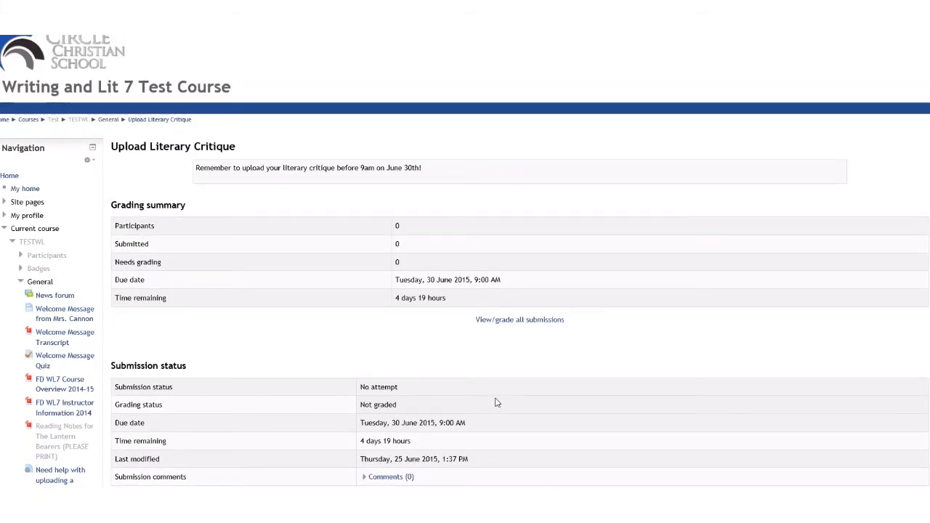
View the grading page for all of the assignment's submissions and return to the assignment's summary page
{"action": "left_click", "coordinate": [505, 320]}
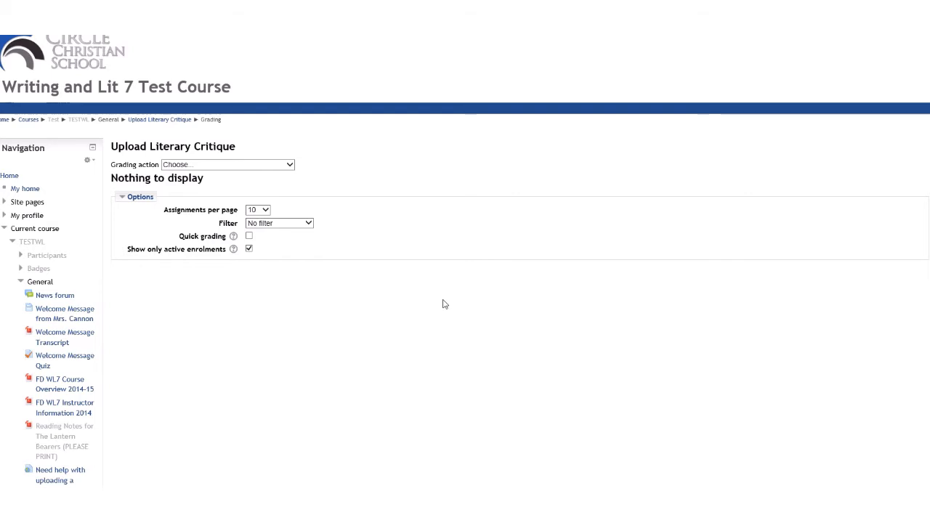
{"action": "key", "text": "alt+Left"}
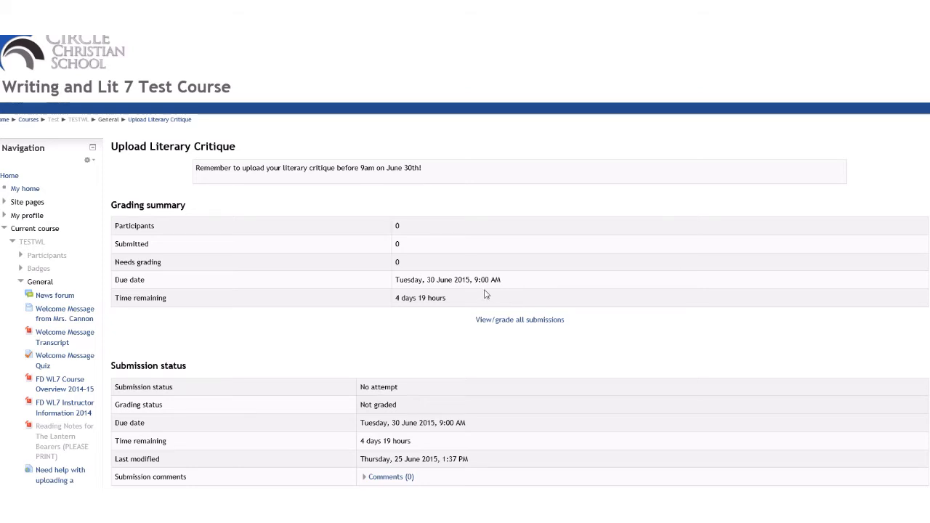
{"action": "scroll", "coordinate": [457, 290], "scroll_direction": "down", "scroll_amount": 3}
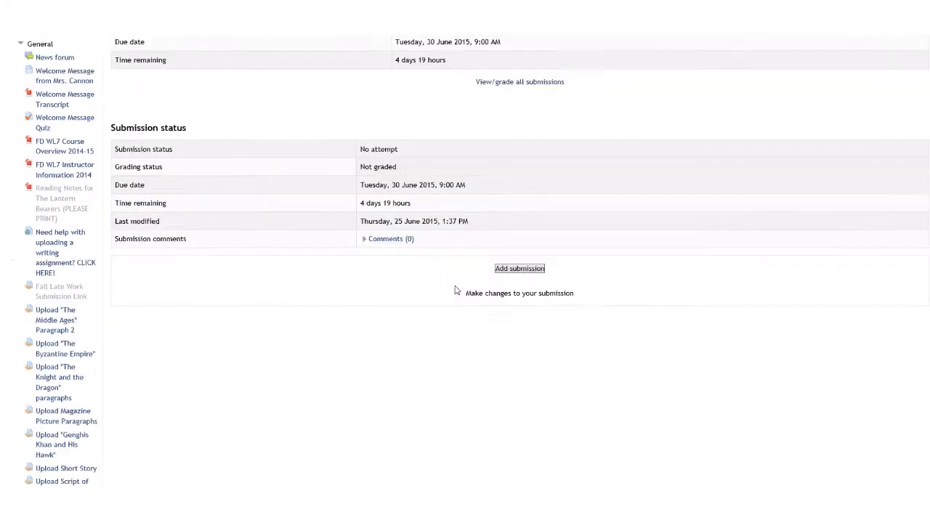
{"action": "scroll", "coordinate": [456, 291], "scroll_direction": "up", "scroll_amount": 3}
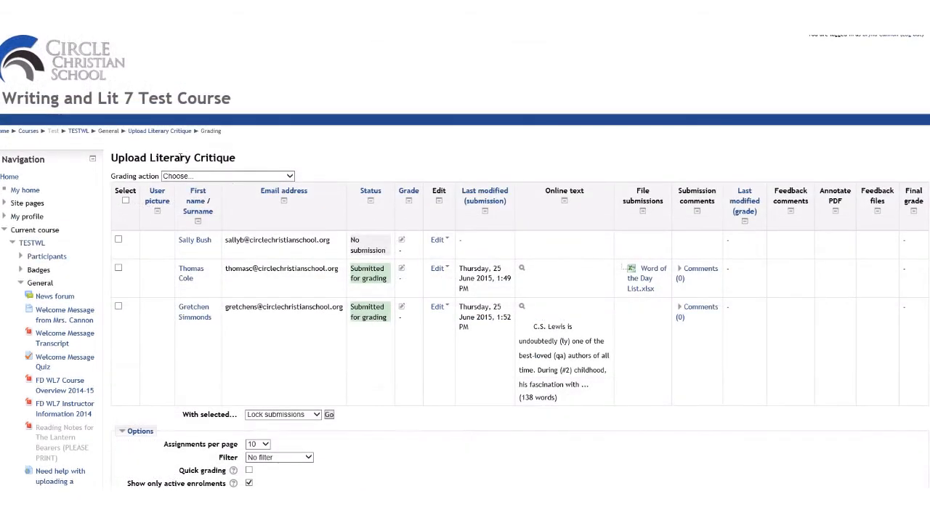
{"action": "left_click", "coordinate": [160, 132]}
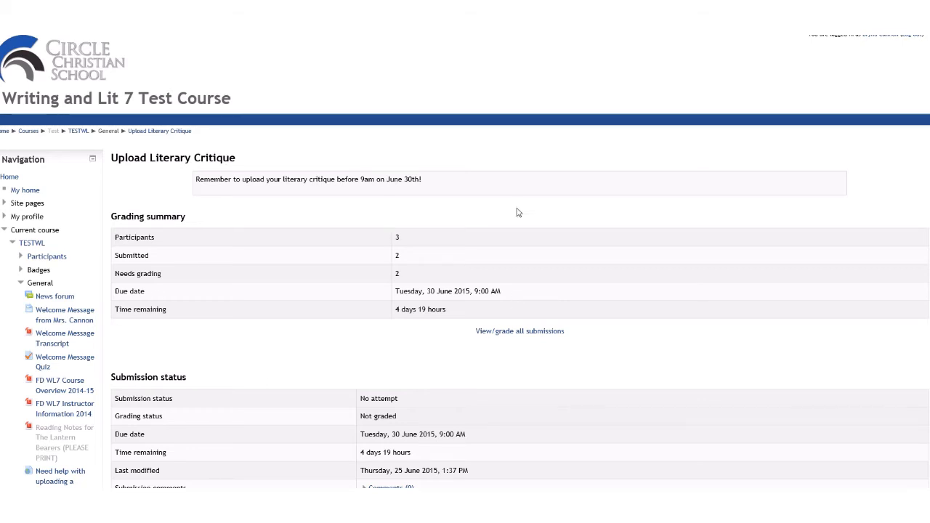
View all submissions of the assignment and open the grading form for the student who submitted Word of the Day List.xlsx
{"action": "left_click", "coordinate": [503, 333]}
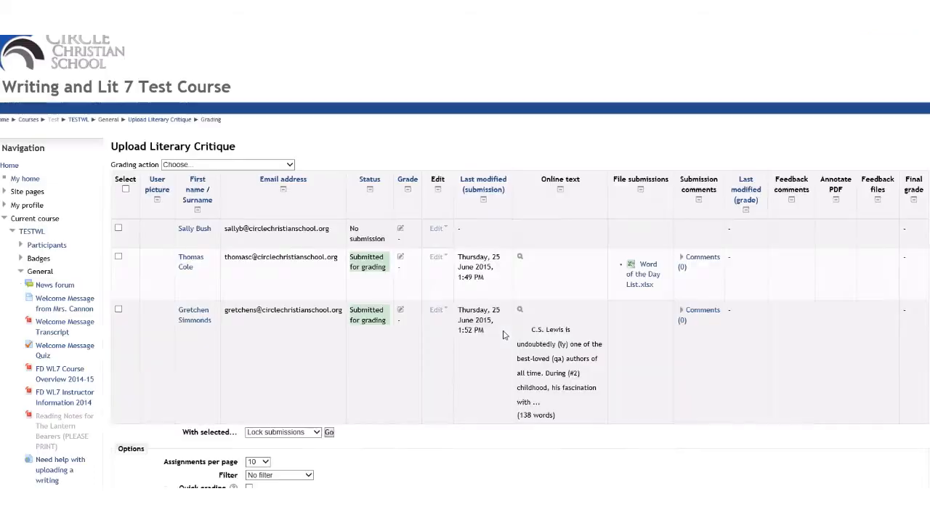
{"action": "scroll", "coordinate": [411, 361], "scroll_direction": "down", "scroll_amount": 1}
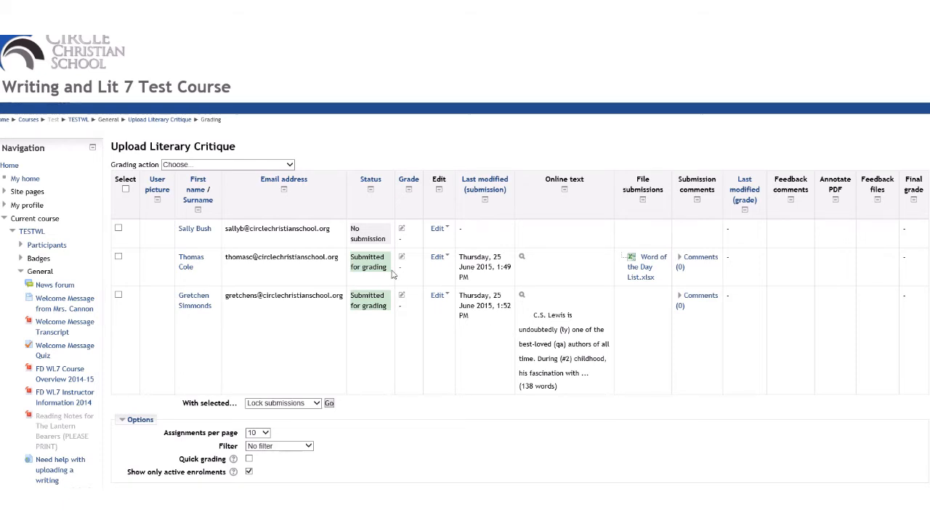
{"action": "left_click", "coordinate": [443, 259]}
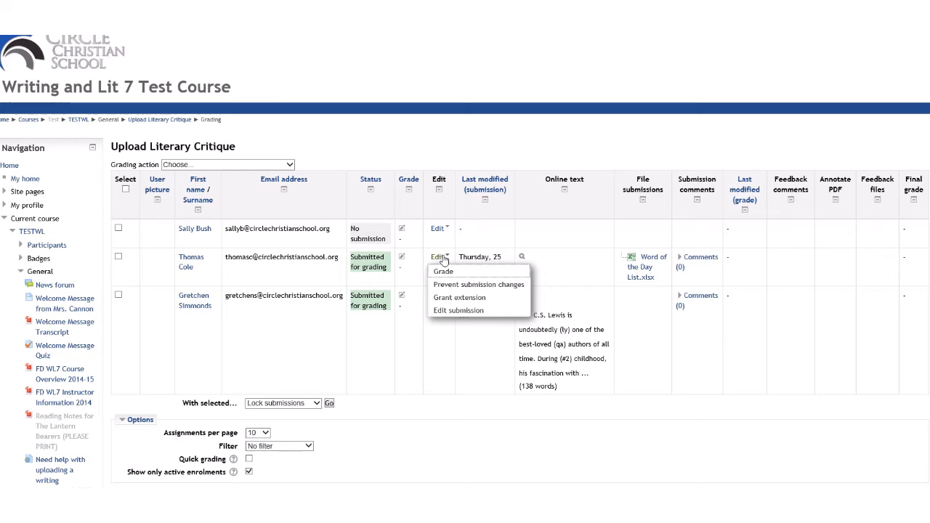
{"action": "left_click", "coordinate": [443, 270]}
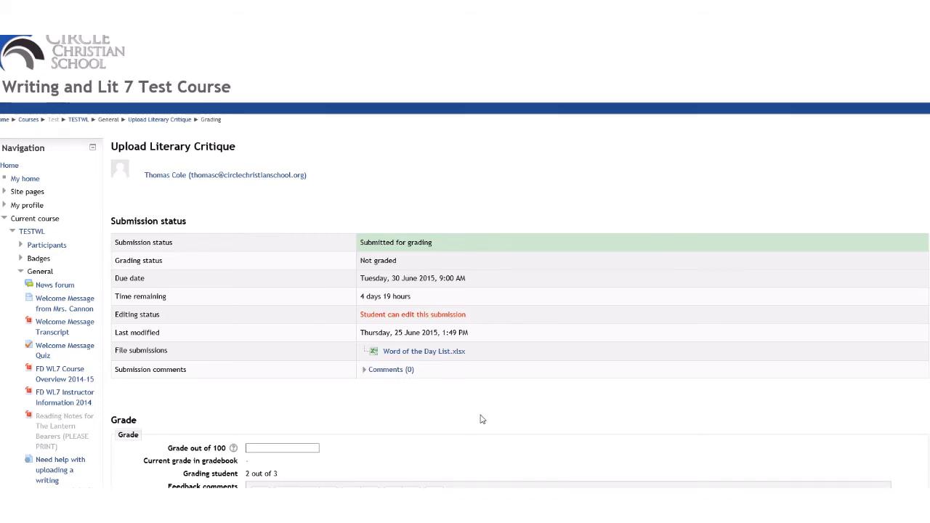
Look over the student's submitted file Word of the Day List.xlsx and close it to return to the grading form
{"action": "scroll", "coordinate": [479, 419], "scroll_direction": "down", "scroll_amount": 3}
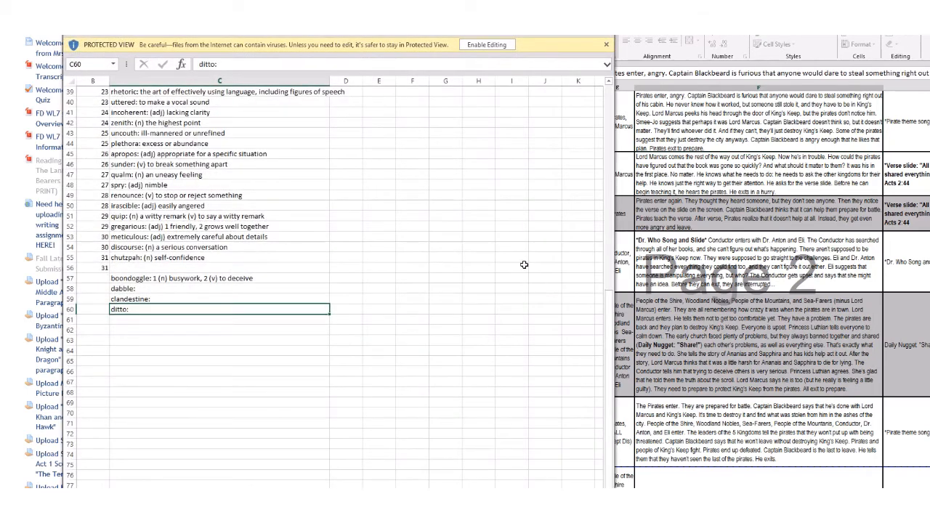
{"action": "left_click_drag", "start_coordinate": [352, 25], "coordinate": [928, 20]}
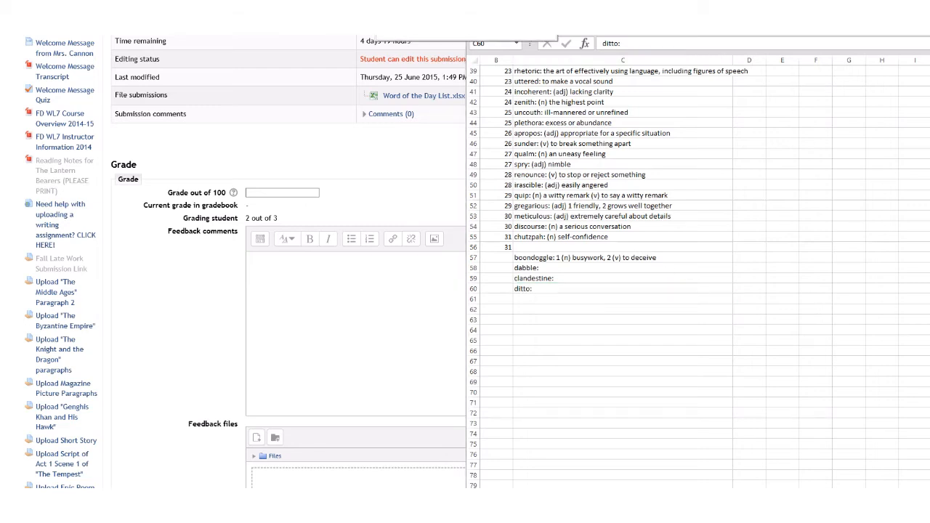
{"action": "left_click", "coordinate": [466, 27]}
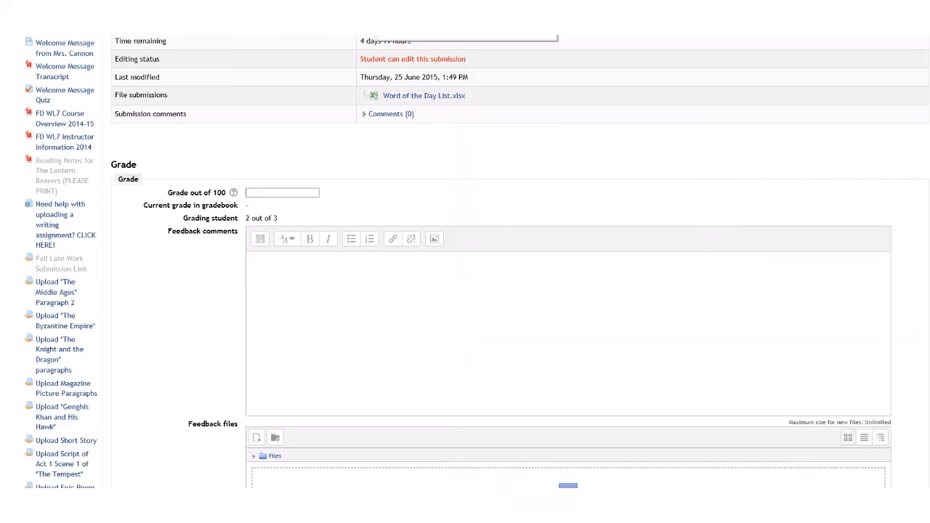
Grade the file submission 99 out of 100 with the feedback comment "Great job!", then save and show the next student
{"action": "left_click", "coordinate": [278, 192]}
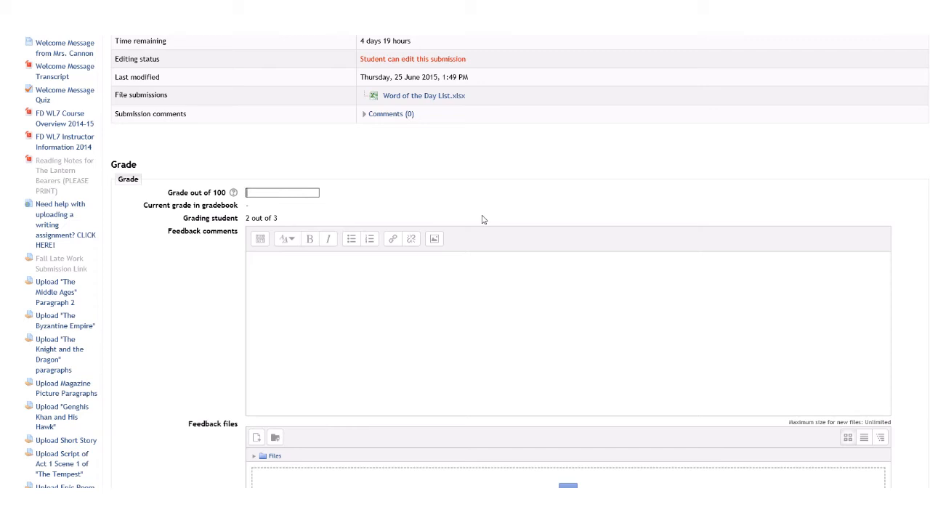
{"action": "type", "text": "99"}
{"action": "left_click", "coordinate": [404, 288]}
{"action": "type", "text": "Great job!"}
{"action": "scroll", "coordinate": [561, 241], "scroll_direction": "down", "scroll_amount": 4}
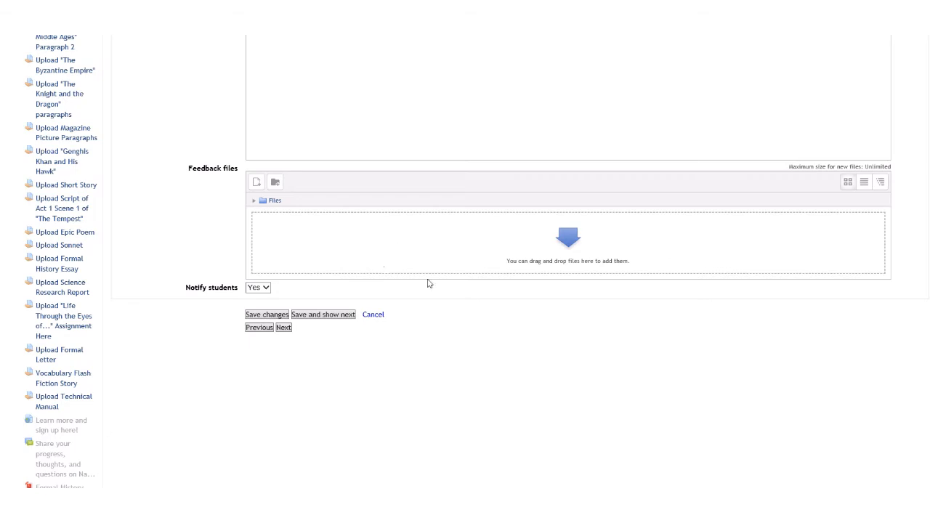
{"action": "scroll", "coordinate": [436, 283], "scroll_direction": "up", "scroll_amount": 4}
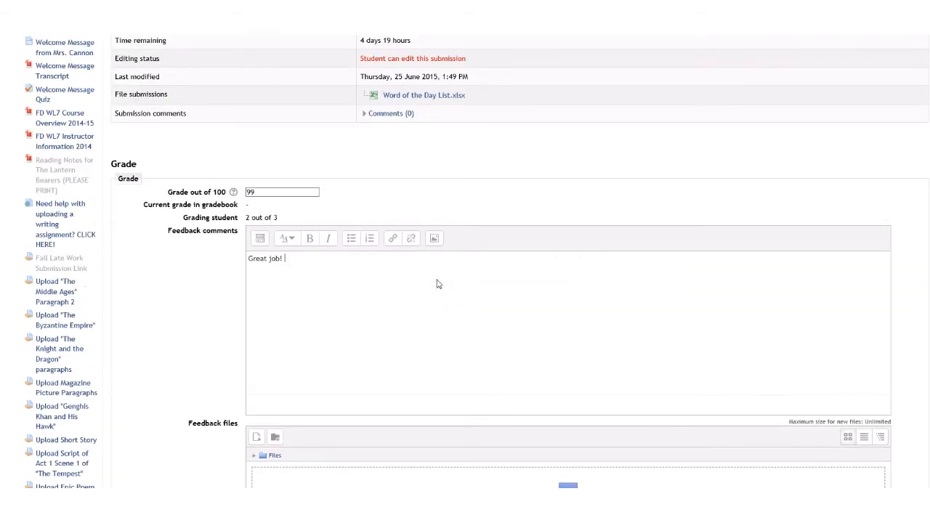
{"action": "scroll", "coordinate": [436, 282], "scroll_direction": "down", "scroll_amount": 4}
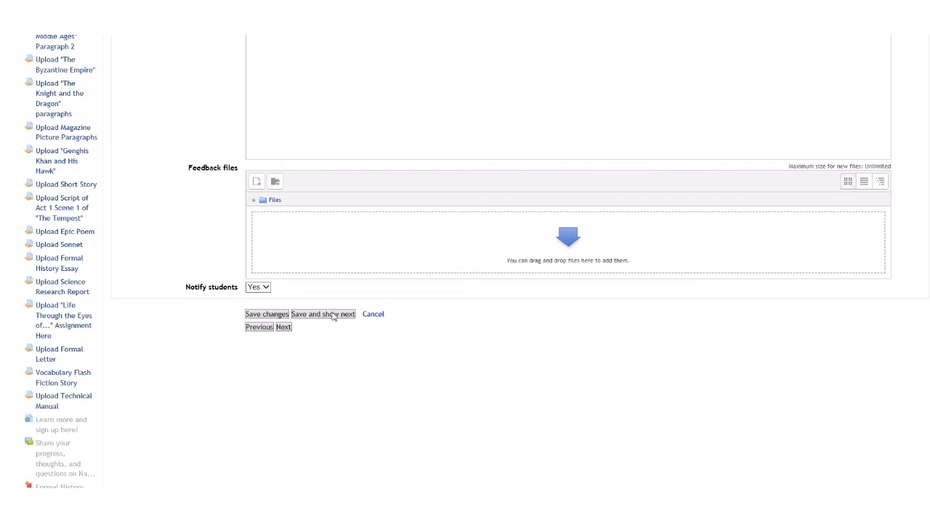
{"action": "left_click", "coordinate": [333, 315]}
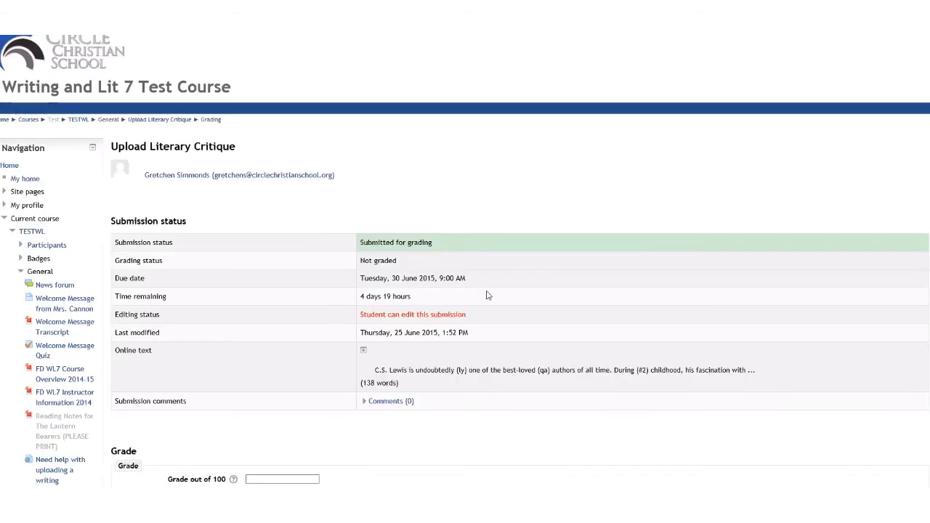
Expand the student's online text submission to read the full critique
{"action": "scroll", "coordinate": [521, 295], "scroll_direction": "down", "scroll_amount": 4}
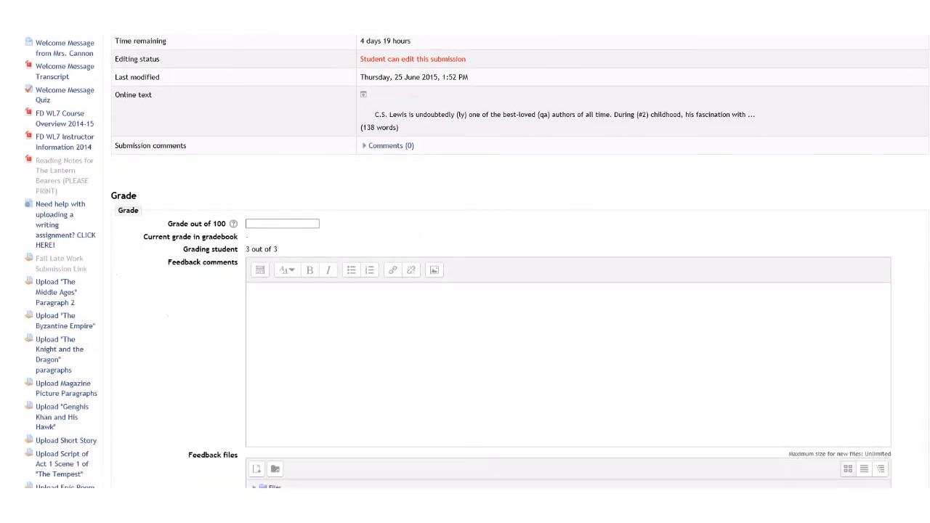
{"action": "scroll", "coordinate": [458, 255], "scroll_direction": "up", "scroll_amount": 2}
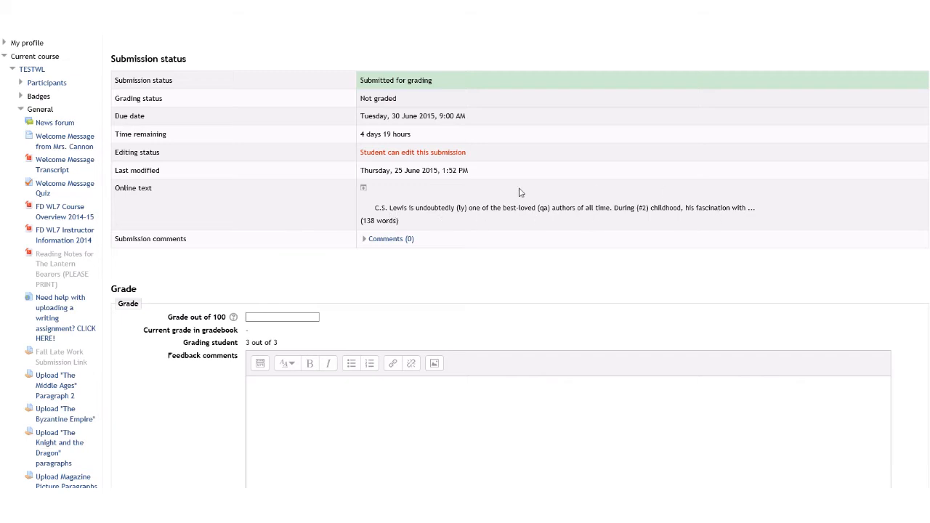
{"action": "right_click", "coordinate": [366, 188]}
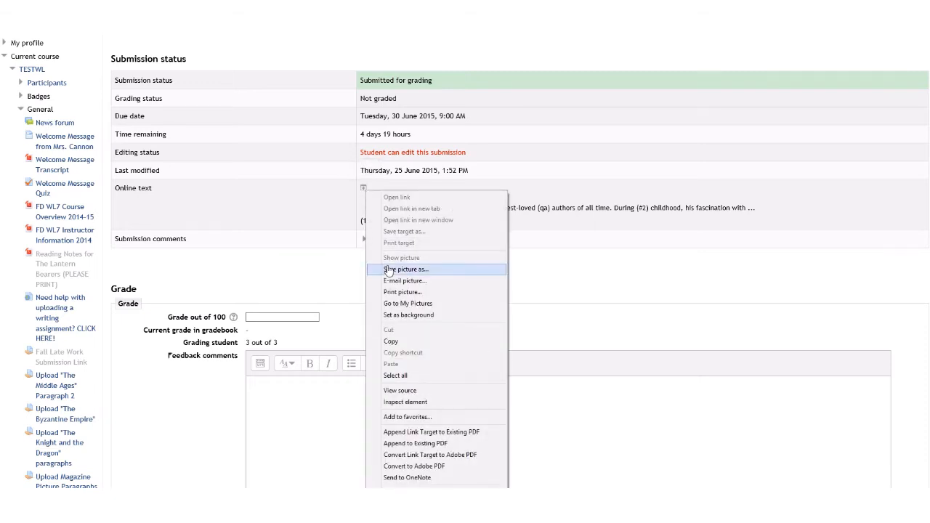
{"action": "left_click", "coordinate": [363, 190]}
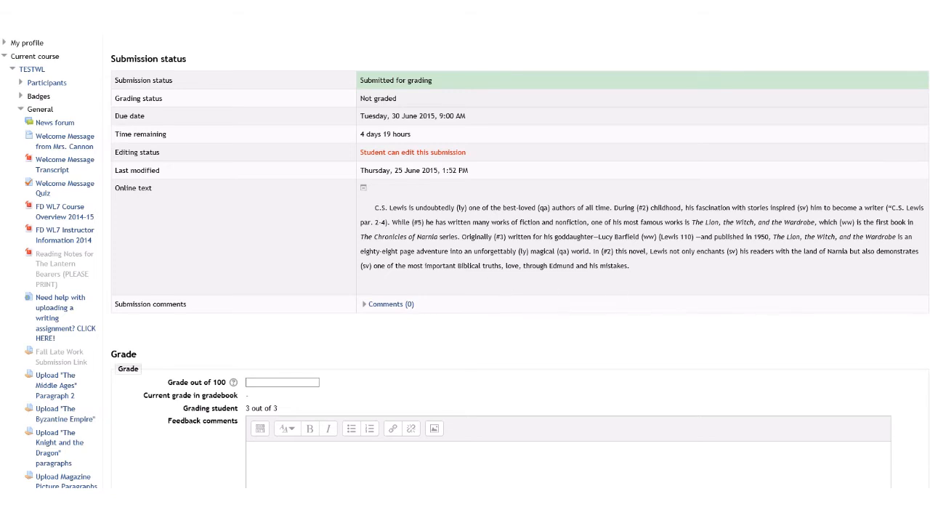
Give the online text submission a grade of 100 and the feedback comment "Great job!"
{"action": "scroll", "coordinate": [297, 172], "scroll_direction": "down", "scroll_amount": 3}
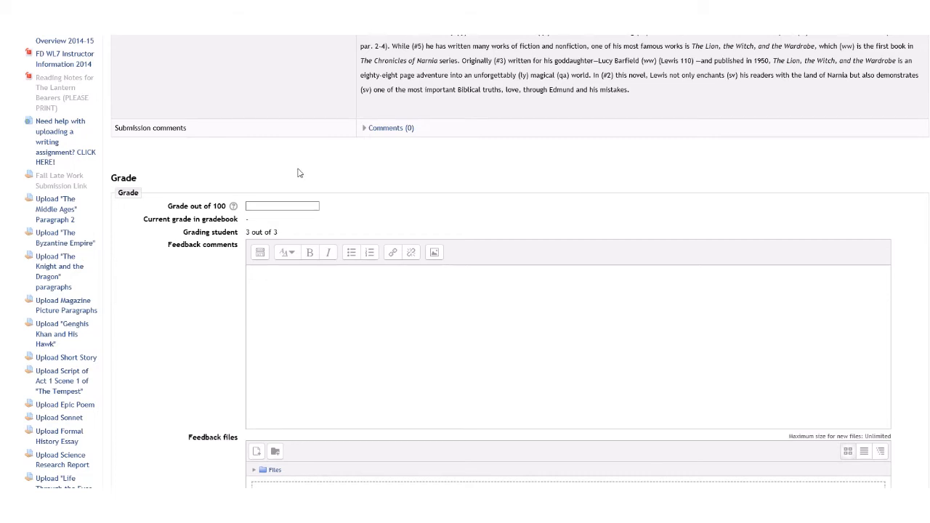
{"action": "left_click", "coordinate": [268, 207]}
{"action": "type", "text": "100"}
{"action": "left_click", "coordinate": [436, 306]}
{"action": "type", "text": "Great job!"}
Set Notify students to No, save the grade changes and return to the submissions table
{"action": "scroll", "coordinate": [570, 322], "scroll_direction": "down", "scroll_amount": 4}
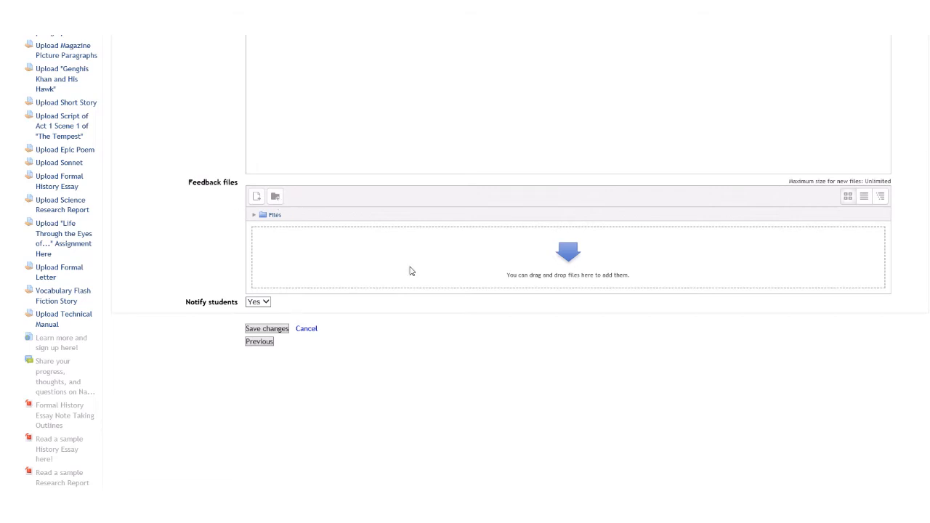
{"action": "left_click", "coordinate": [254, 302]}
{"action": "left_click", "coordinate": [256, 309]}
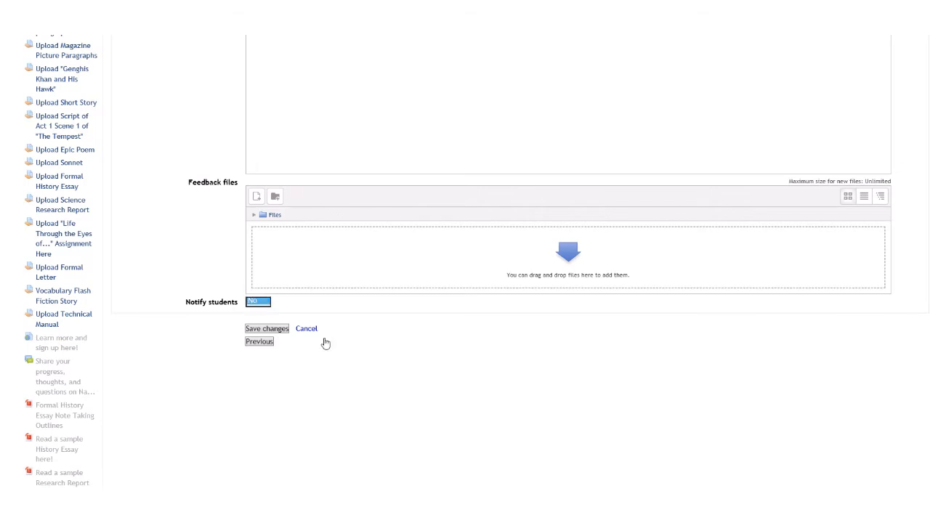
{"action": "left_click", "coordinate": [267, 330]}
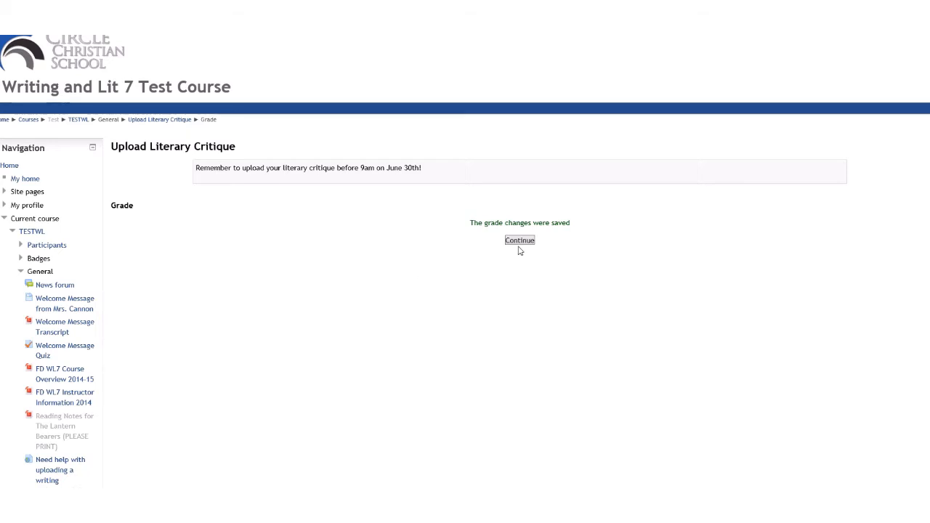
{"action": "left_click", "coordinate": [520, 240]}
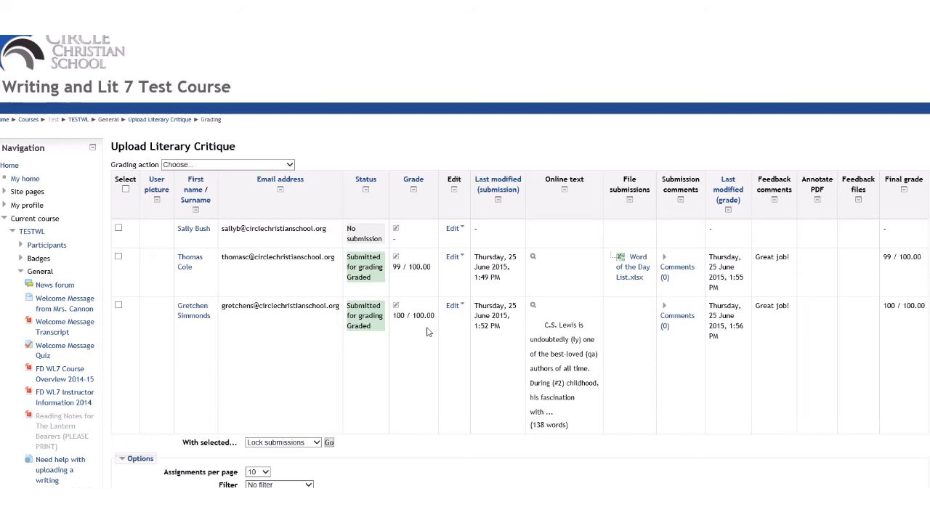
Open the course's grader report from the course administration options
{"action": "scroll", "coordinate": [427, 332], "scroll_direction": "down", "scroll_amount": 3}
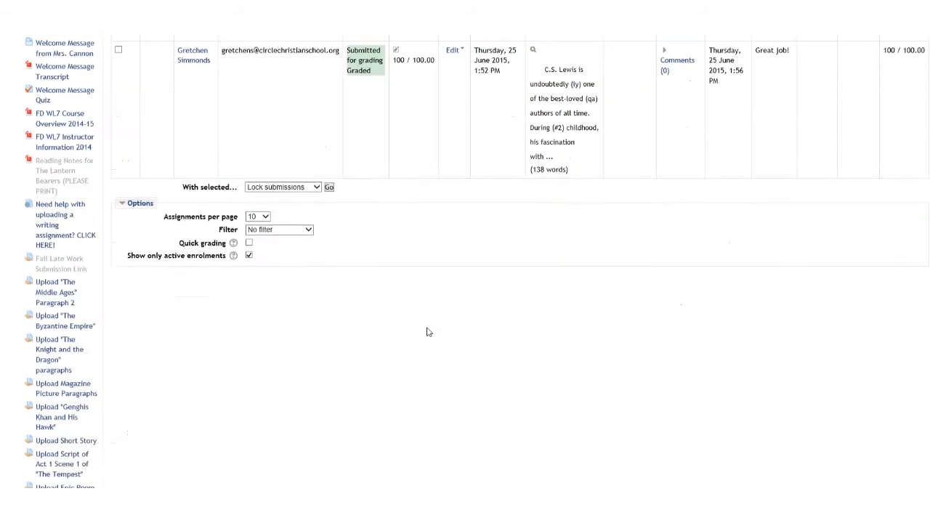
{"action": "scroll", "coordinate": [427, 332], "scroll_direction": "up", "scroll_amount": 3}
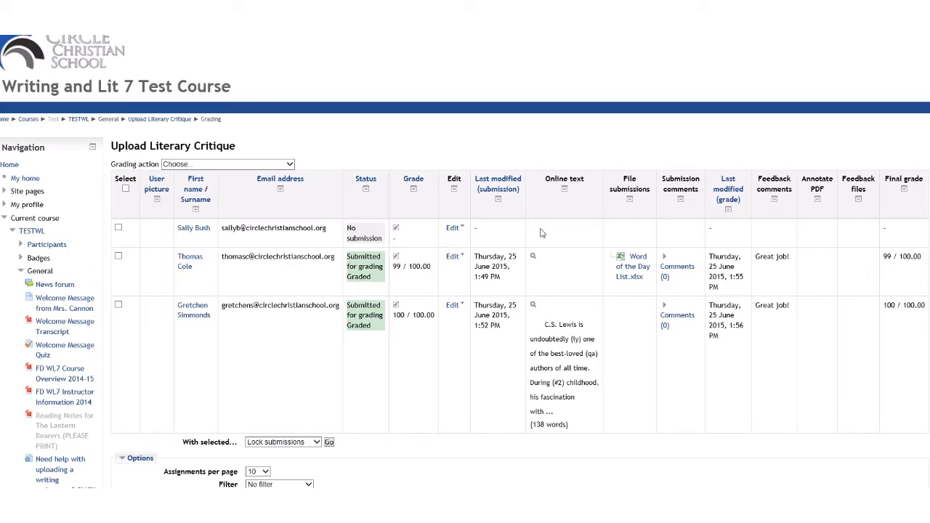
{"action": "scroll", "coordinate": [416, 296], "scroll_direction": "down", "scroll_amount": 15}
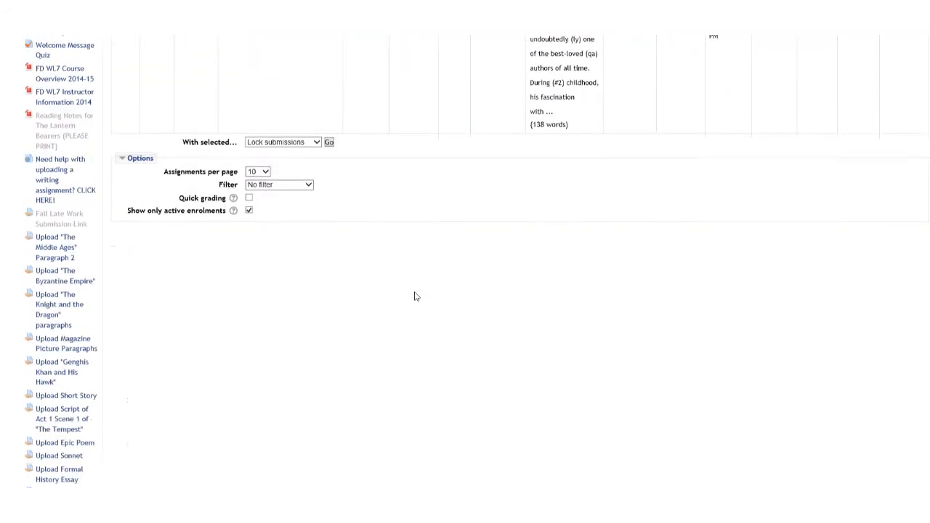
{"action": "scroll", "coordinate": [416, 297], "scroll_direction": "down", "scroll_amount": 2}
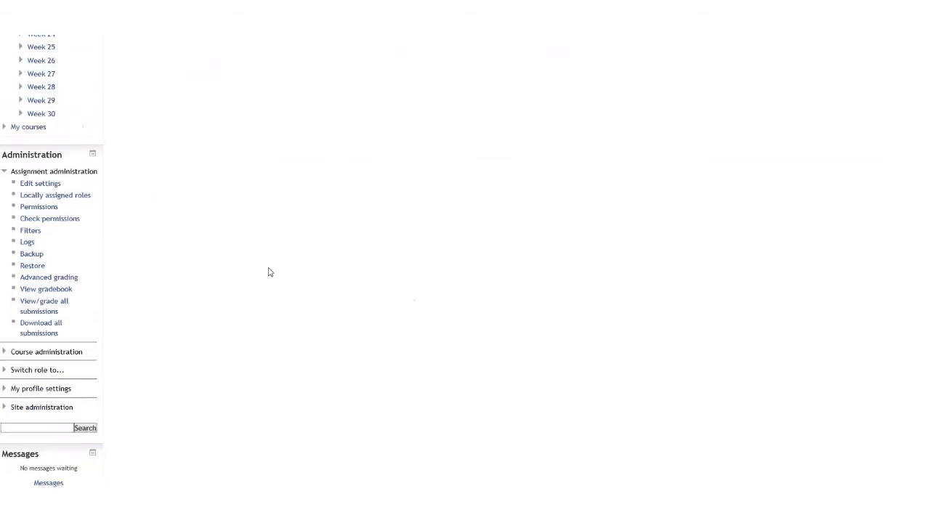
{"action": "left_click", "coordinate": [62, 352]}
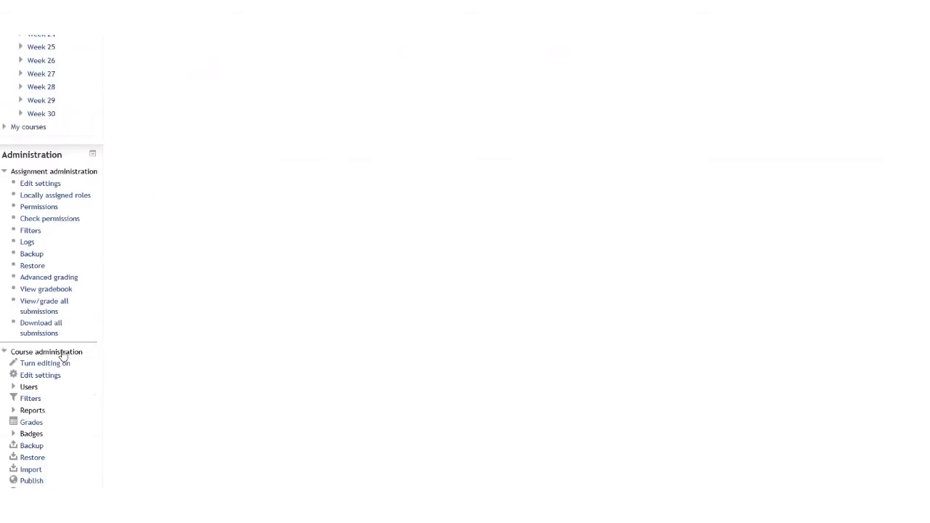
{"action": "scroll", "coordinate": [158, 369], "scroll_direction": "down", "scroll_amount": 5}
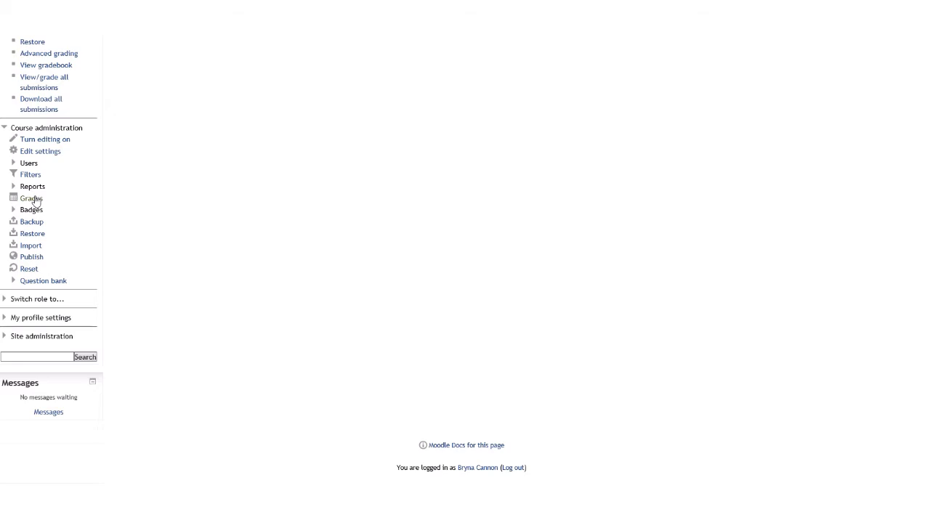
{"action": "left_click", "coordinate": [32, 199]}
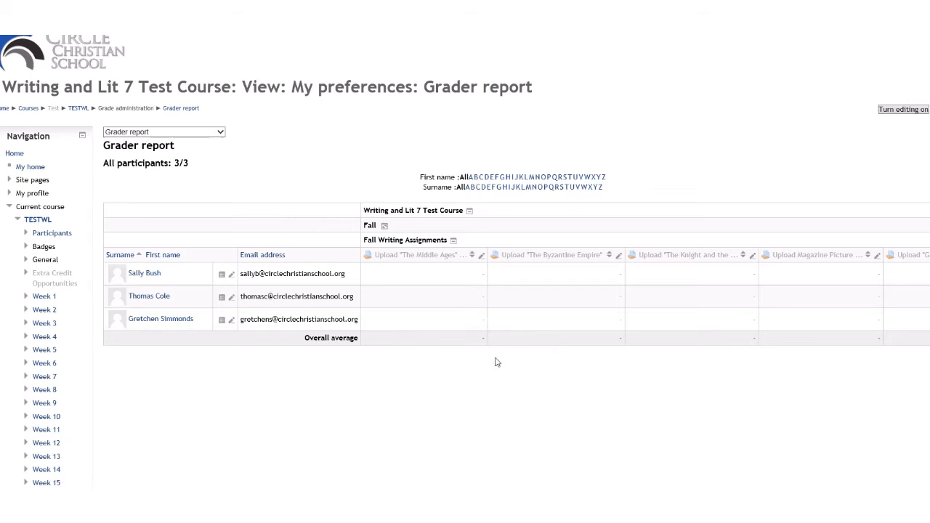
Find the Upload Literary Critique column under the spring assignments in the grader report and open its single view
{"action": "scroll", "coordinate": [431, 371], "scroll_direction": "right", "scroll_amount": 15}
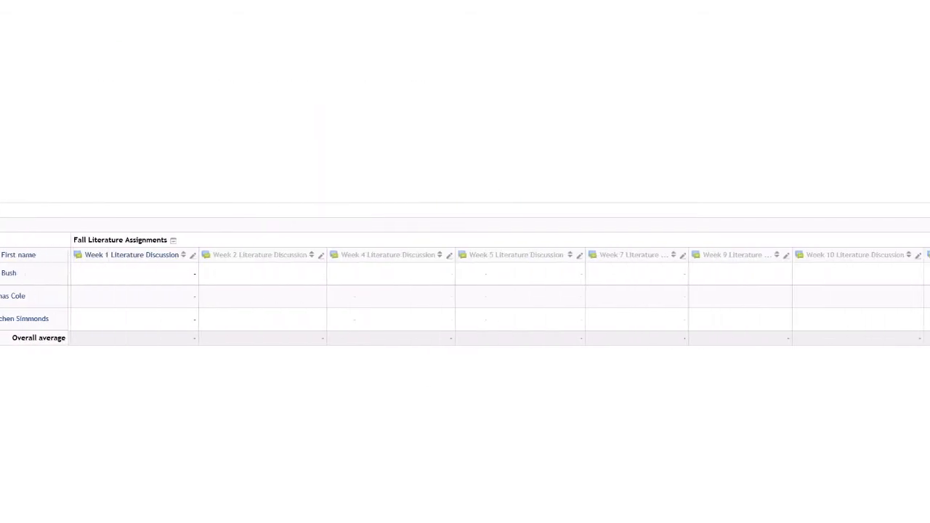
{"action": "scroll", "coordinate": [465, 296], "scroll_direction": "right", "scroll_amount": 10}
{"action": "scroll", "coordinate": [465, 296], "scroll_direction": "right", "scroll_amount": 10}
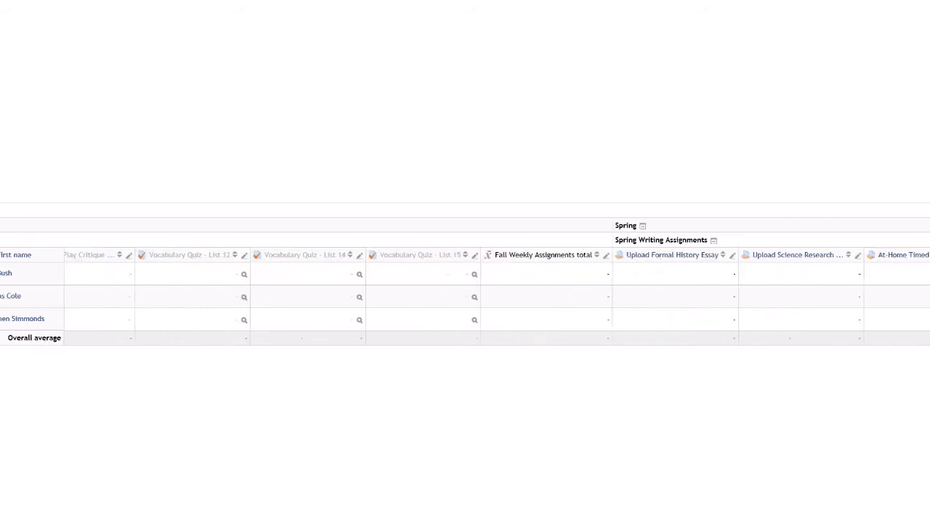
{"action": "scroll", "coordinate": [648, 483], "scroll_direction": "right", "scroll_amount": 5}
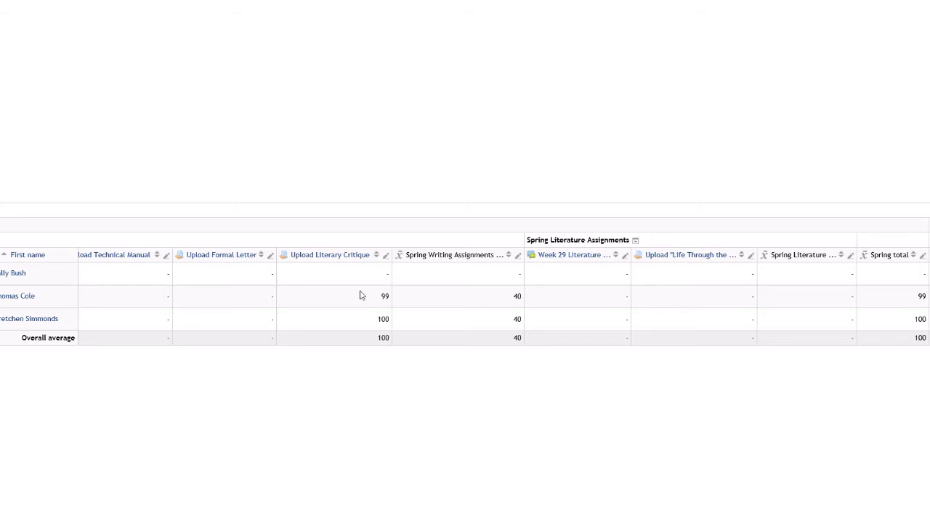
{"action": "left_click", "coordinate": [386, 257]}
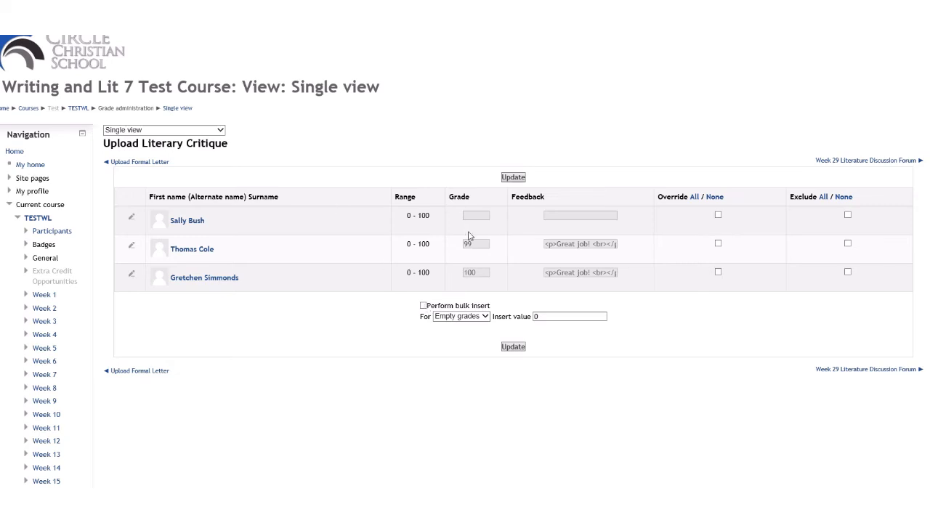
Perform a bulk insert of 0 for the empty grades of Upload Literary Critique and update the grades
{"action": "left_click", "coordinate": [424, 306]}
{"action": "left_click", "coordinate": [513, 347]}
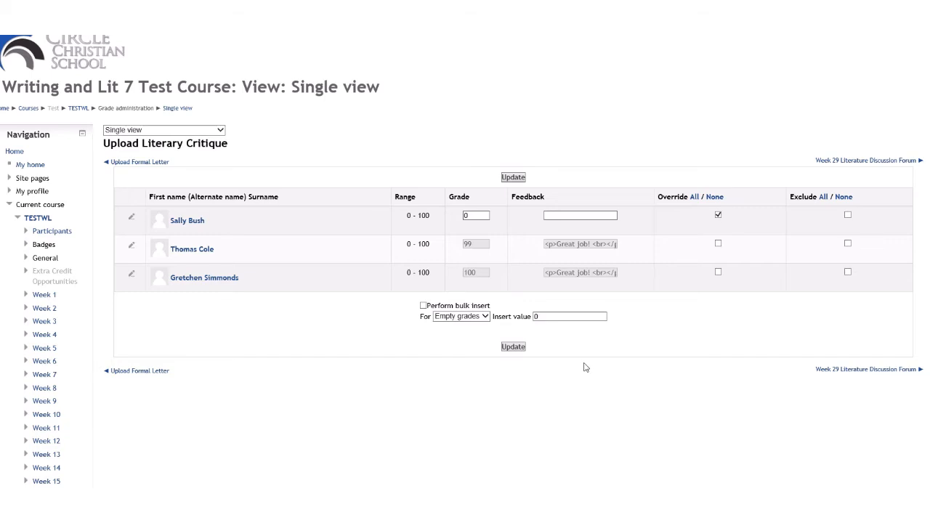
{"action": "left_click", "coordinate": [514, 347]}
{"action": "left_click", "coordinate": [460, 142]}
{"action": "scroll", "coordinate": [190, 213], "scroll_direction": "down", "scroll_amount": 4}
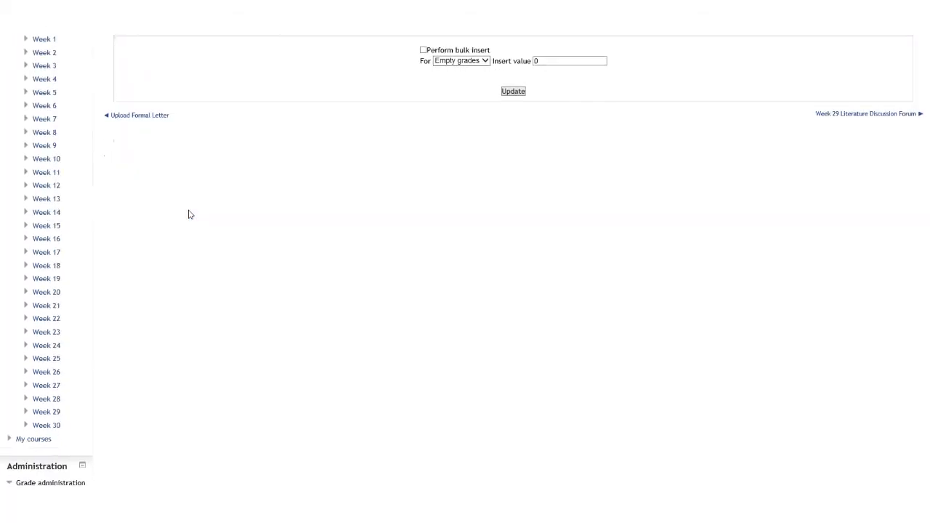
{"action": "scroll", "coordinate": [188, 215], "scroll_direction": "up", "scroll_amount": 5}
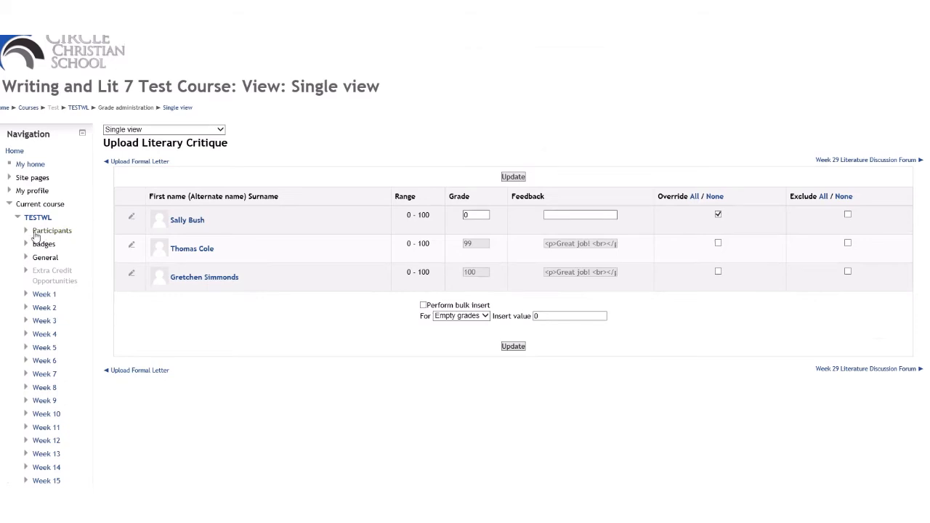
Open the Upload Literary Critique assignment from the course's General section and view all its submissions
{"action": "left_click", "coordinate": [26, 258]}
{"action": "scroll", "coordinate": [194, 253], "scroll_direction": "down", "scroll_amount": 4}
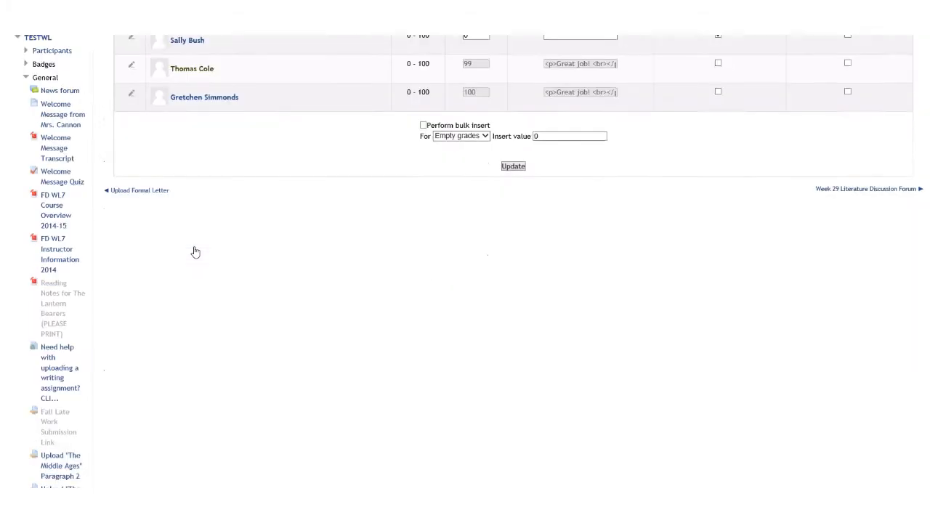
{"action": "scroll", "coordinate": [195, 252], "scroll_direction": "down", "scroll_amount": 10}
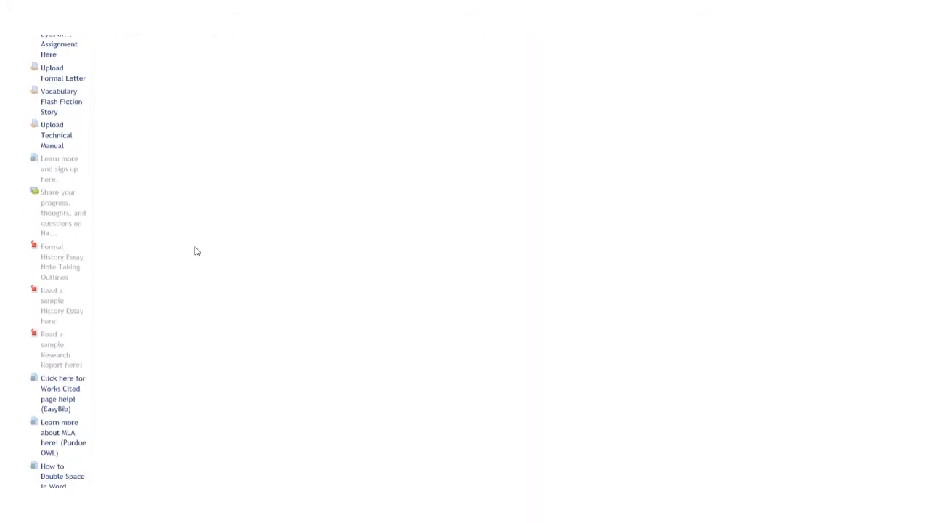
{"action": "scroll", "coordinate": [194, 252], "scroll_direction": "down", "scroll_amount": 3}
{"action": "scroll", "coordinate": [73, 297], "scroll_direction": "up", "scroll_amount": 3}
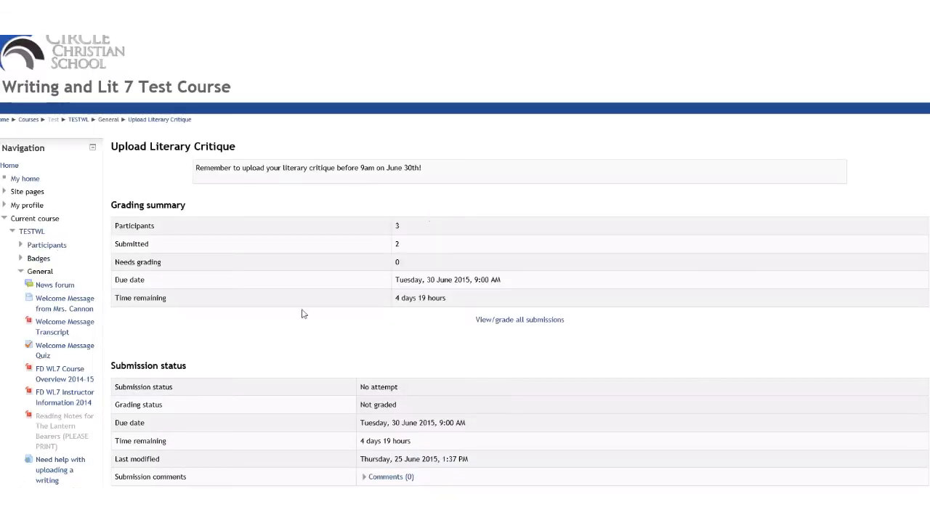
{"action": "left_click", "coordinate": [506, 320]}
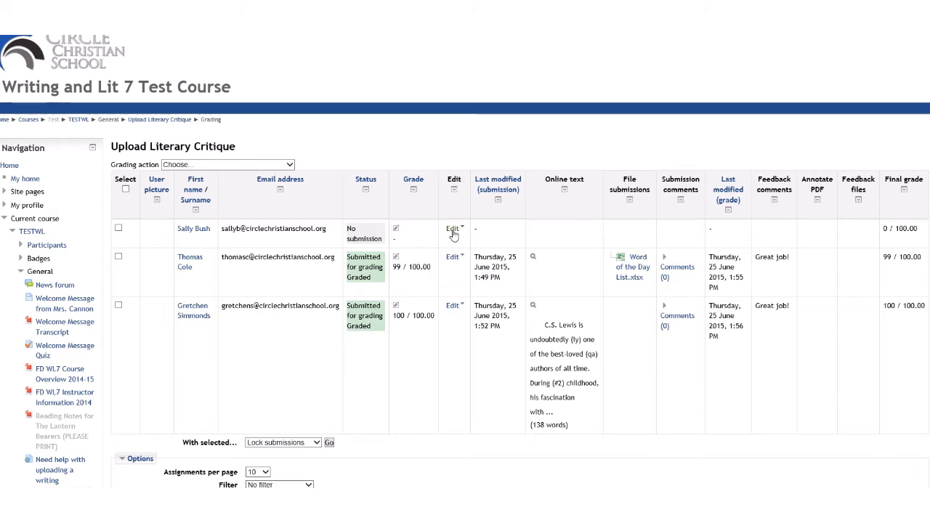
Open grading for the student without a submission and enter the feedback comment "Remember to upload your assignment by 7/19 for credit."
{"action": "left_click", "coordinate": [453, 229]}
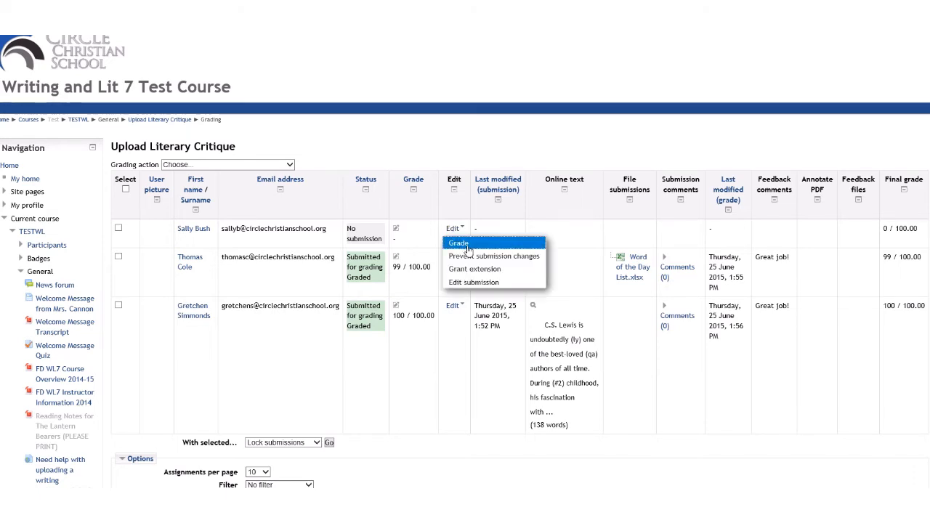
{"action": "left_click", "coordinate": [467, 249]}
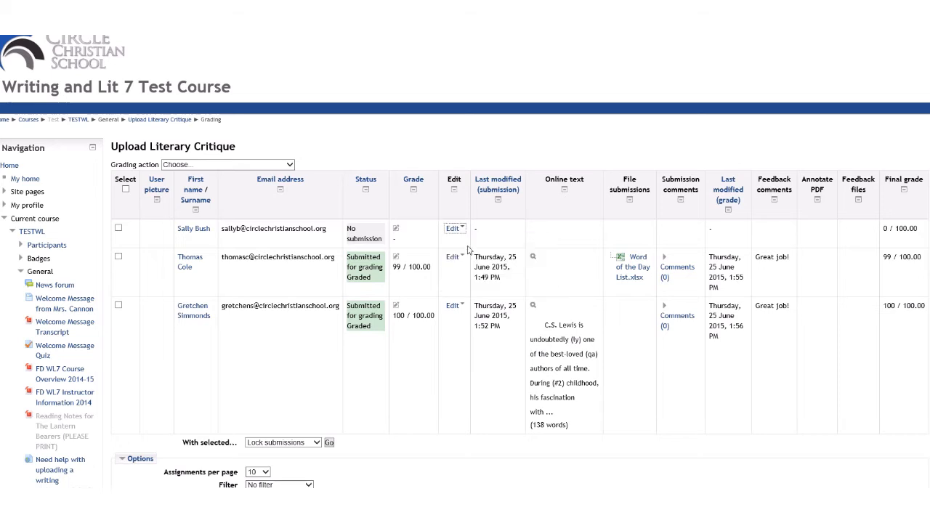
{"action": "scroll", "coordinate": [288, 170], "scroll_direction": "down", "scroll_amount": 3}
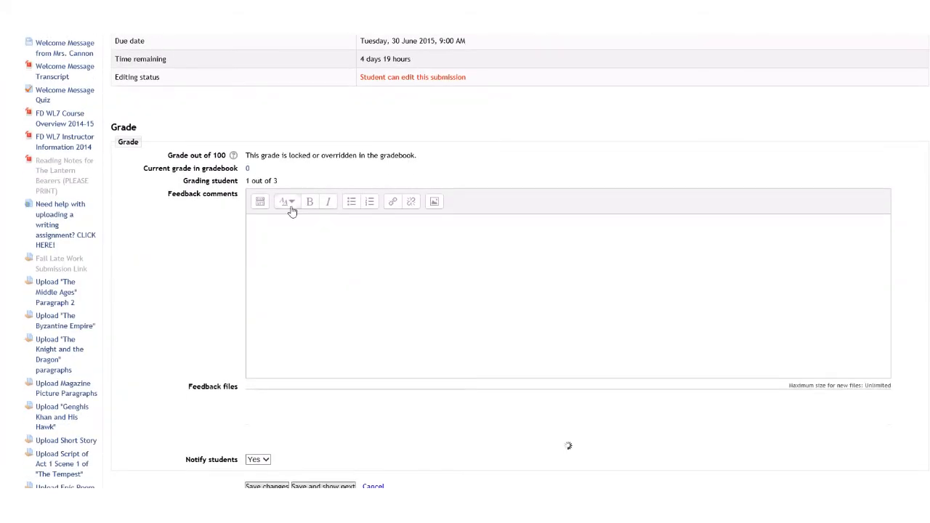
{"action": "left_click", "coordinate": [340, 238]}
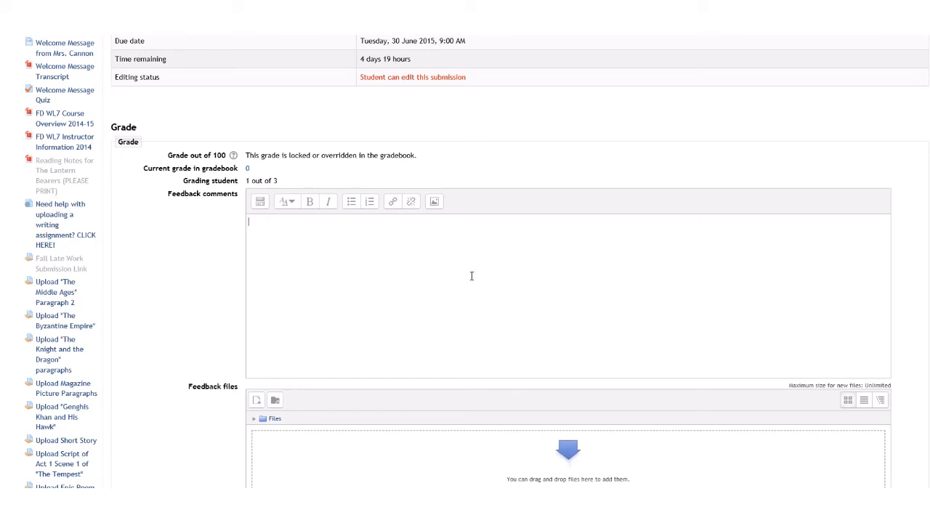
{"action": "type", "text": "Remember to up"}
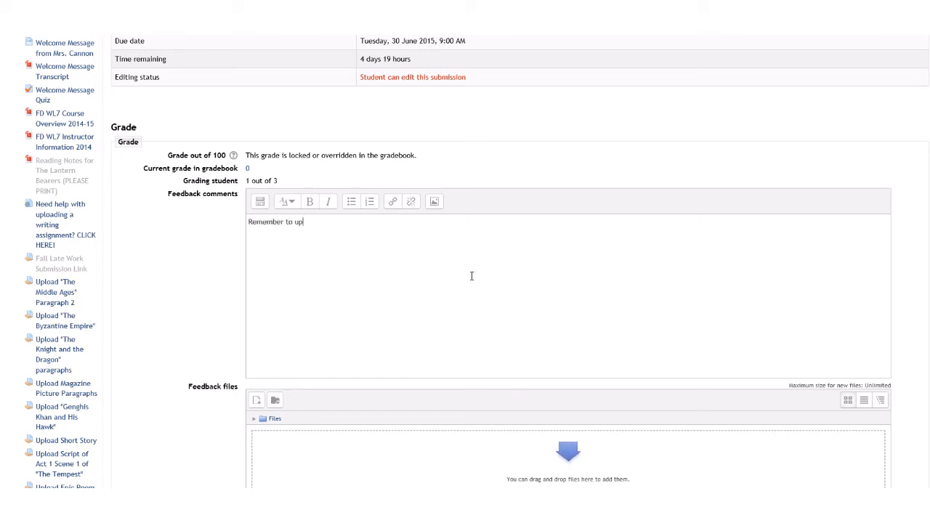
{"action": "type", "text": "load your assignment by 7/19 for credit."}
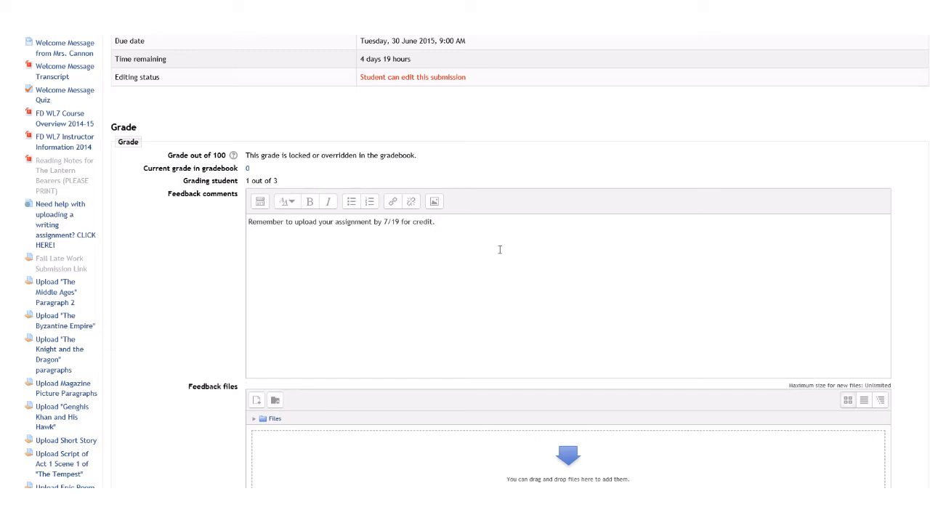
Set Notify students to No for this feedback, save the changes and return to the submissions table
{"action": "scroll", "coordinate": [500, 249], "scroll_direction": "down", "scroll_amount": 7}
{"action": "scroll", "coordinate": [487, 250], "scroll_direction": "up", "scroll_amount": 3}
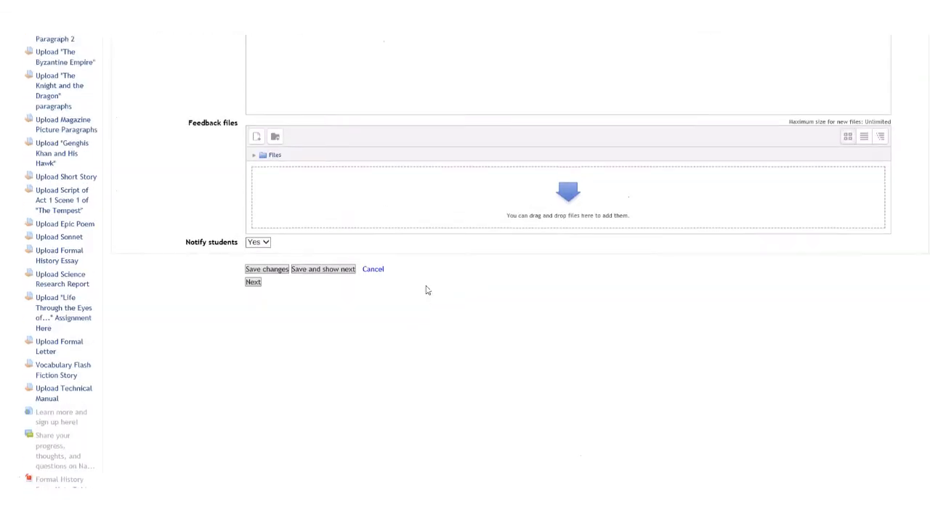
{"action": "left_click", "coordinate": [259, 249]}
{"action": "left_click", "coordinate": [258, 241]}
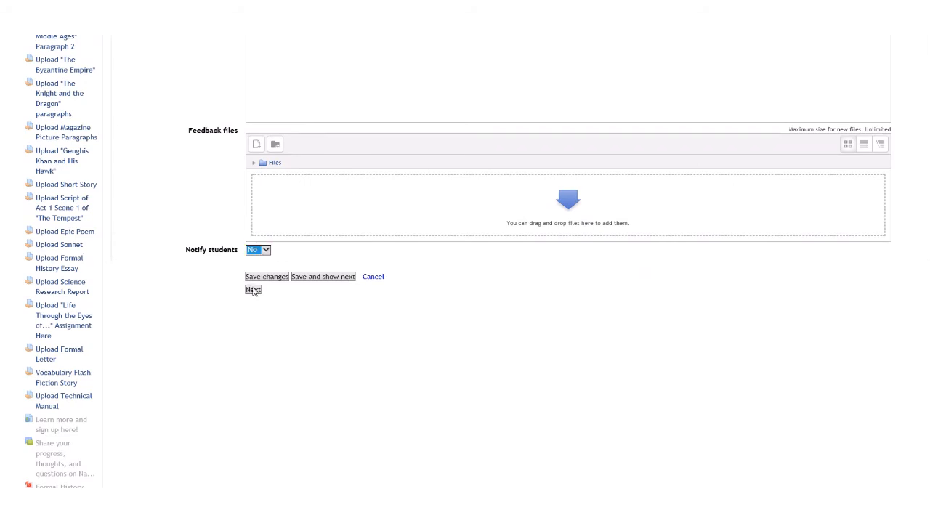
{"action": "left_click", "coordinate": [267, 277]}
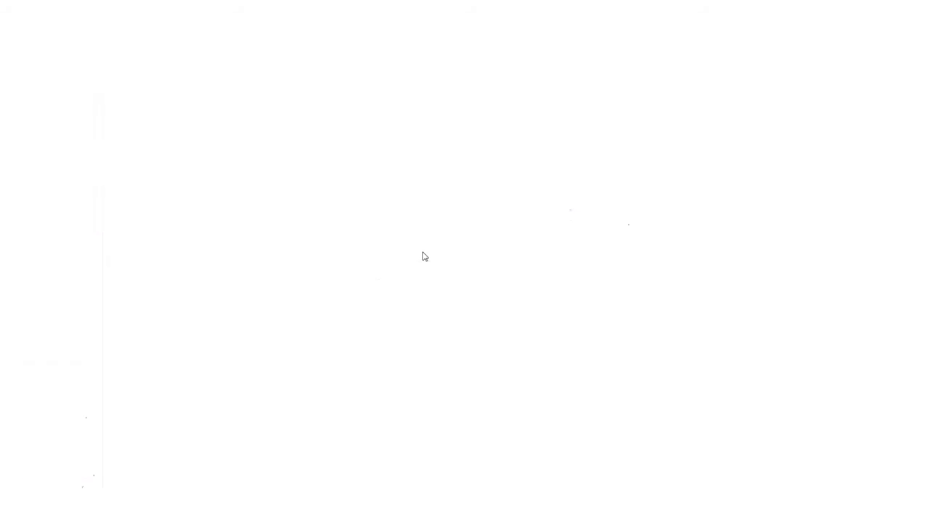
{"action": "left_click", "coordinate": [519, 241]}
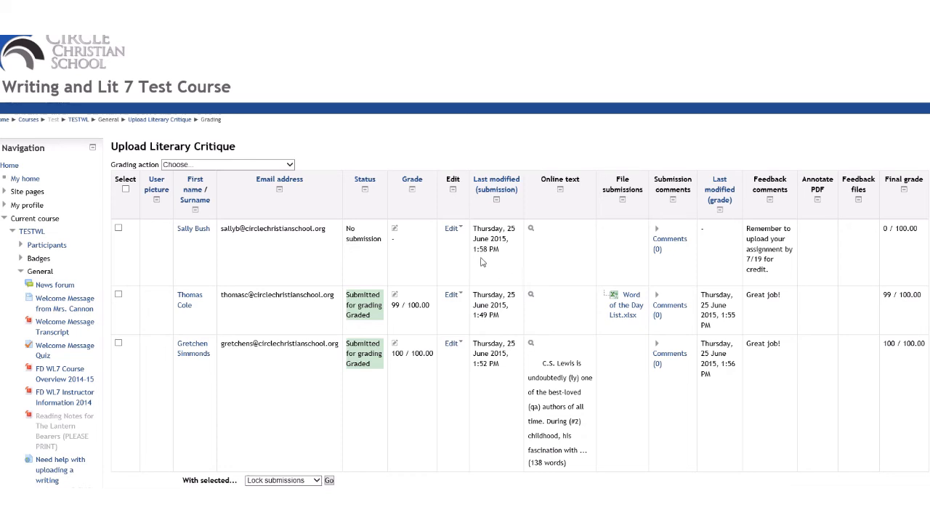
Grant the student without a submission an extension, enabling an extension due date of 10 July 2015, and save it
{"action": "left_click", "coordinate": [452, 229]}
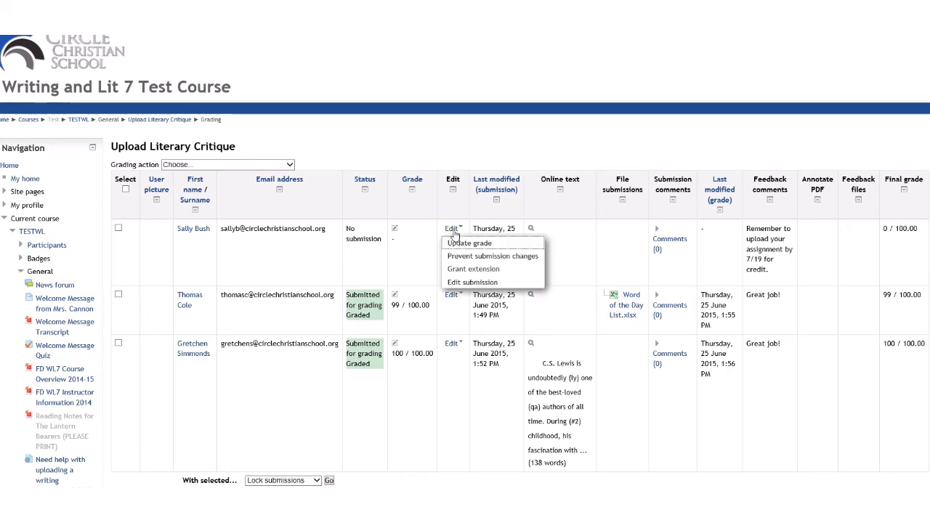
{"action": "left_click", "coordinate": [485, 272]}
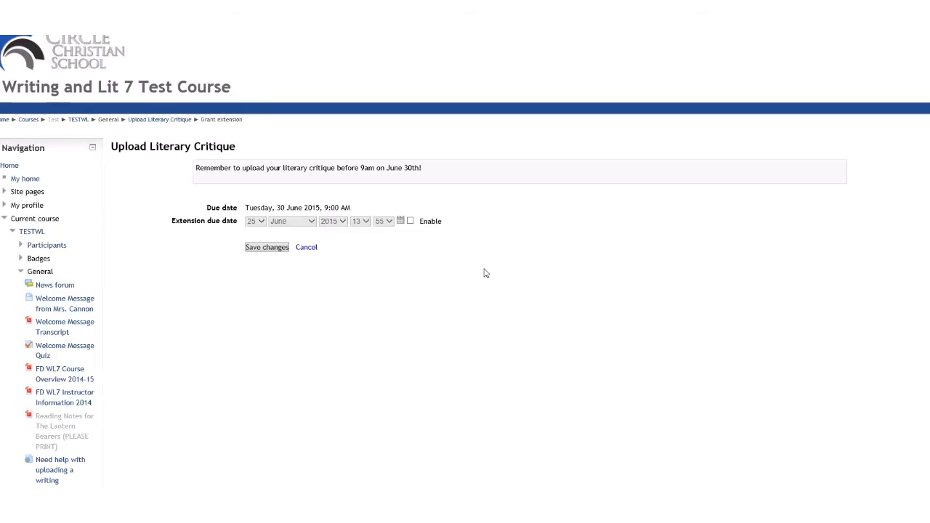
{"action": "left_click", "coordinate": [411, 221]}
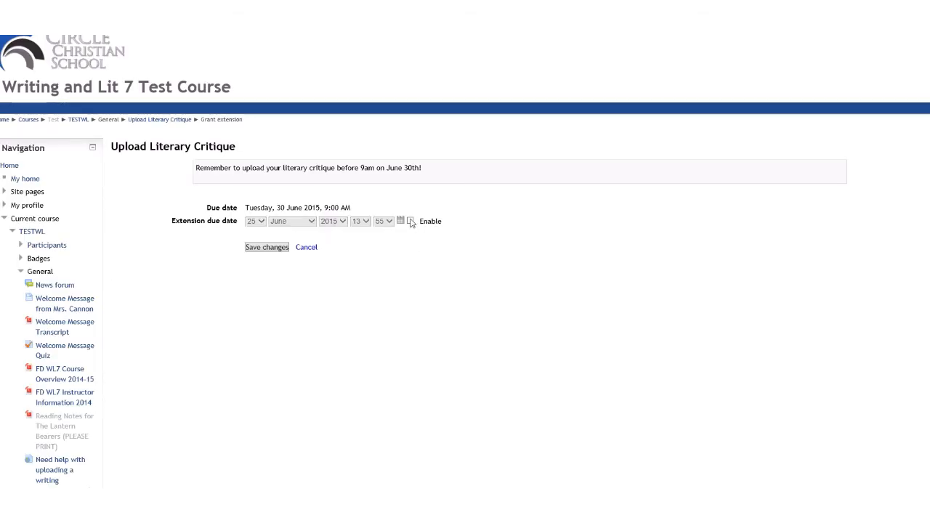
{"action": "left_click", "coordinate": [256, 222]}
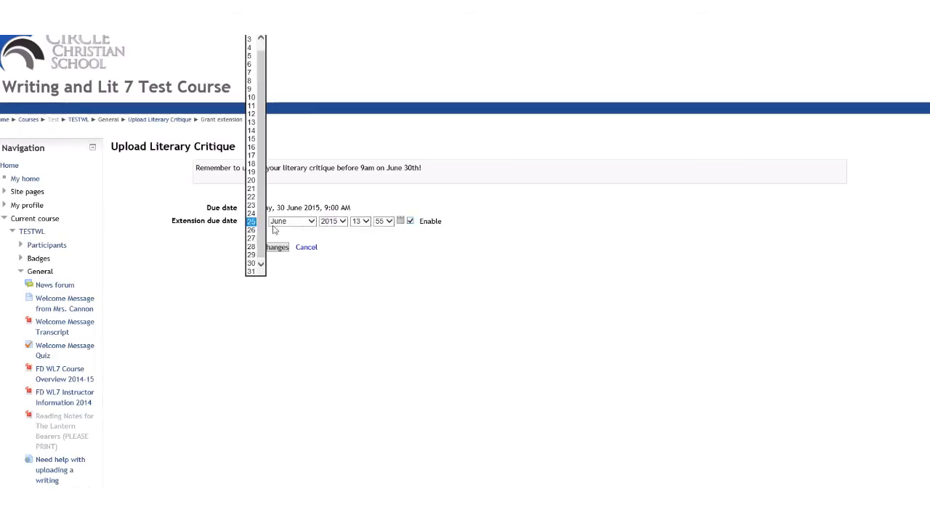
{"action": "left_click", "coordinate": [289, 226]}
{"action": "left_click", "coordinate": [289, 227]}
{"action": "left_click", "coordinate": [289, 227]}
{"action": "left_click", "coordinate": [255, 222]}
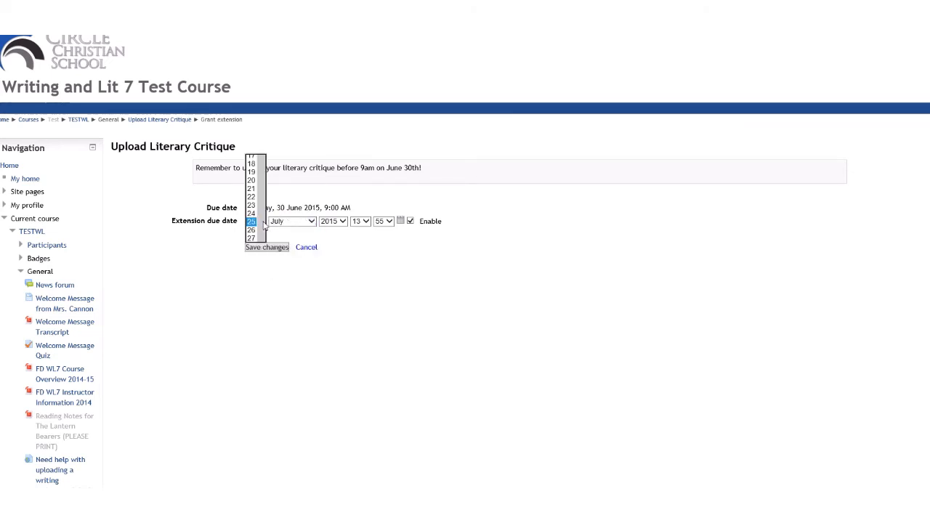
{"action": "left_click", "coordinate": [251, 96]}
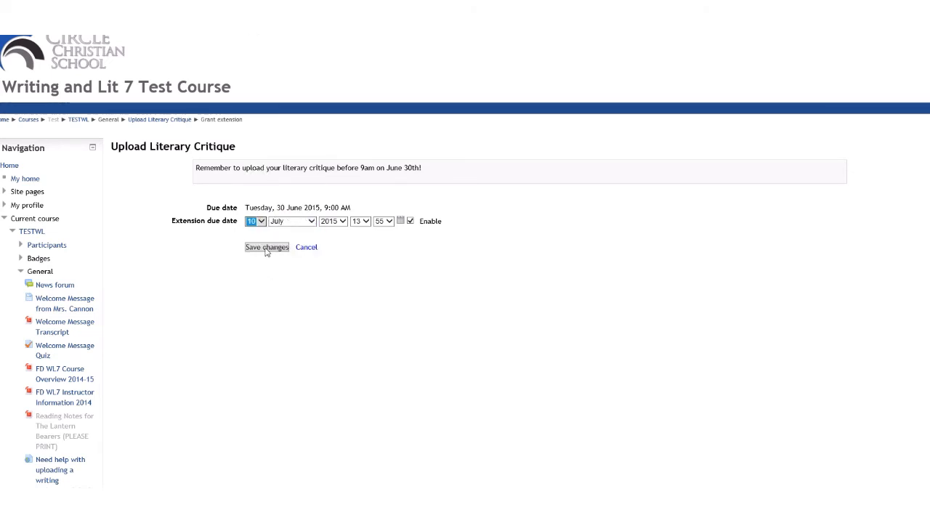
{"action": "left_click", "coordinate": [266, 250]}
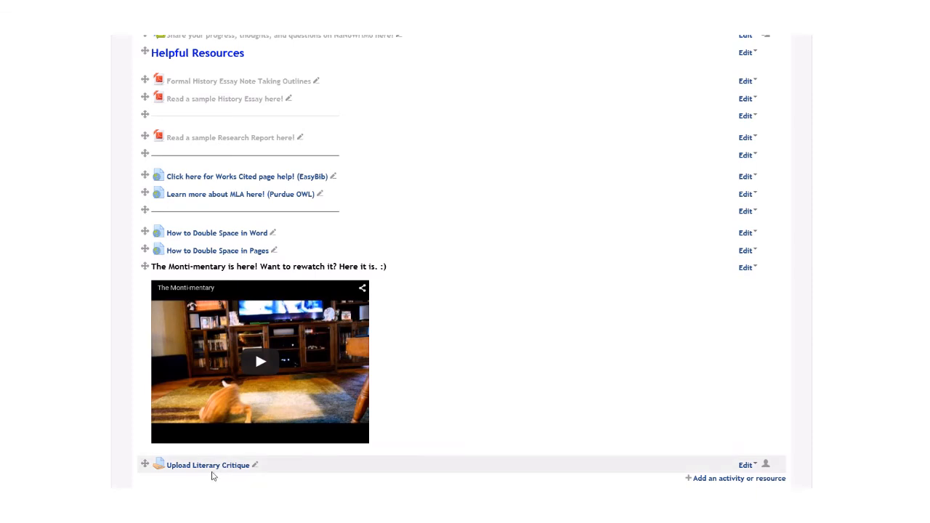
Open the settings of the Upload Literary Critique assignment from the course page
{"action": "left_click", "coordinate": [746, 466]}
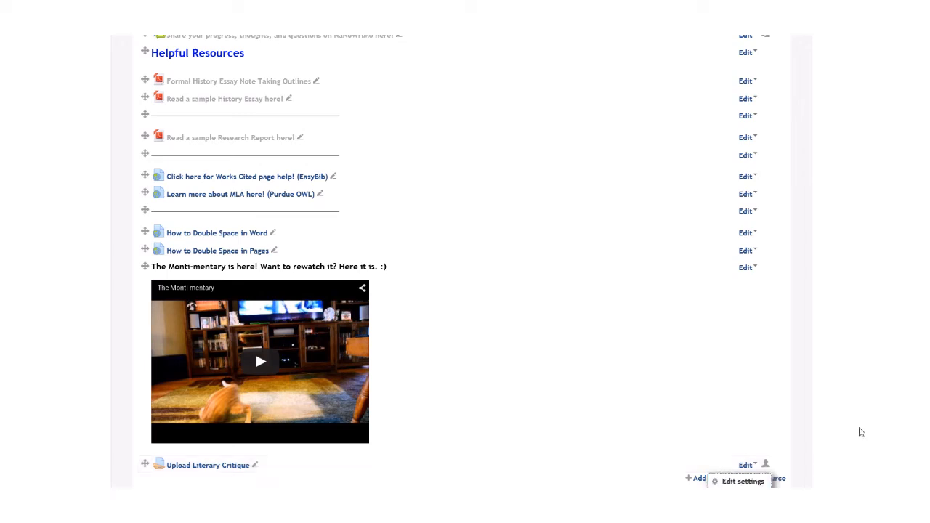
{"action": "scroll", "coordinate": [859, 431], "scroll_direction": "down", "scroll_amount": 3}
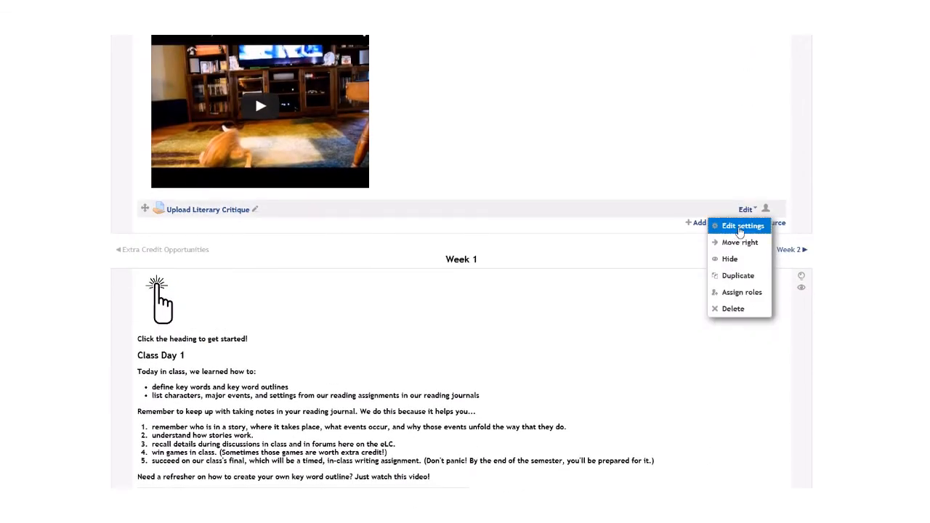
{"action": "left_click", "coordinate": [739, 230]}
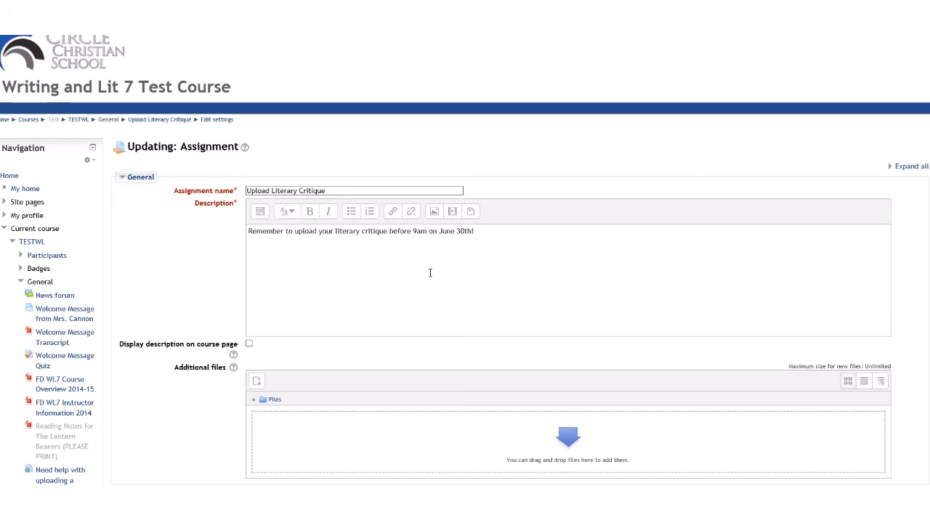
Change the assignment's grading method to Rubric in its grade settings, then save and display the assignment
{"action": "scroll", "coordinate": [440, 278], "scroll_direction": "down", "scroll_amount": 10}
{"action": "scroll", "coordinate": [440, 283], "scroll_direction": "down", "scroll_amount": 1}
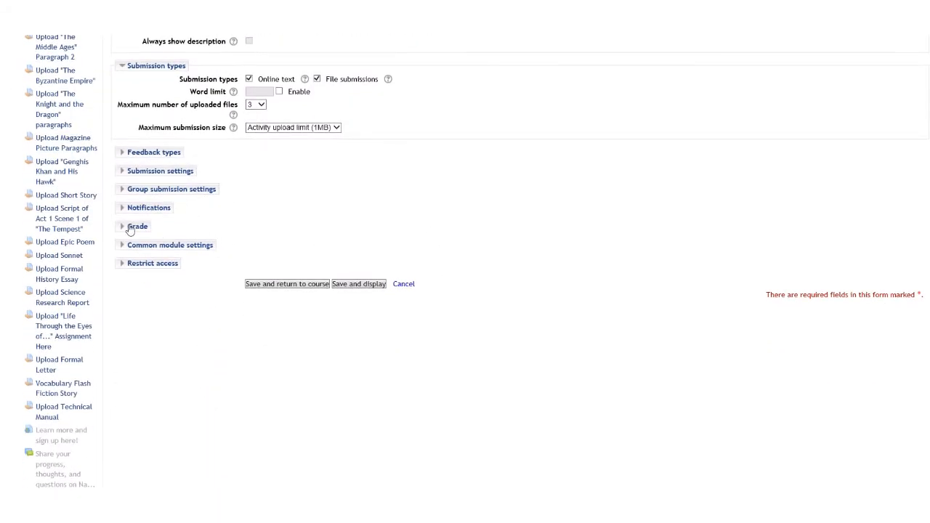
{"action": "left_click", "coordinate": [129, 228]}
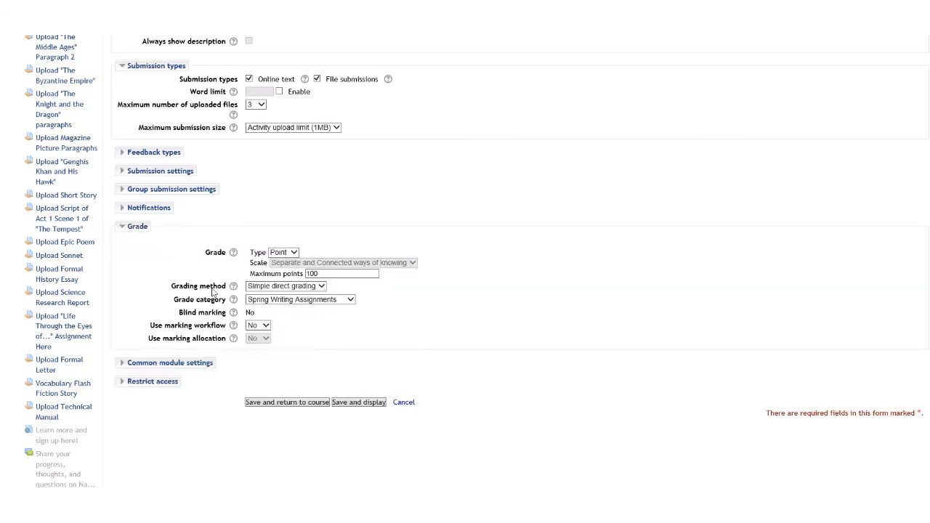
{"action": "left_click", "coordinate": [281, 287]}
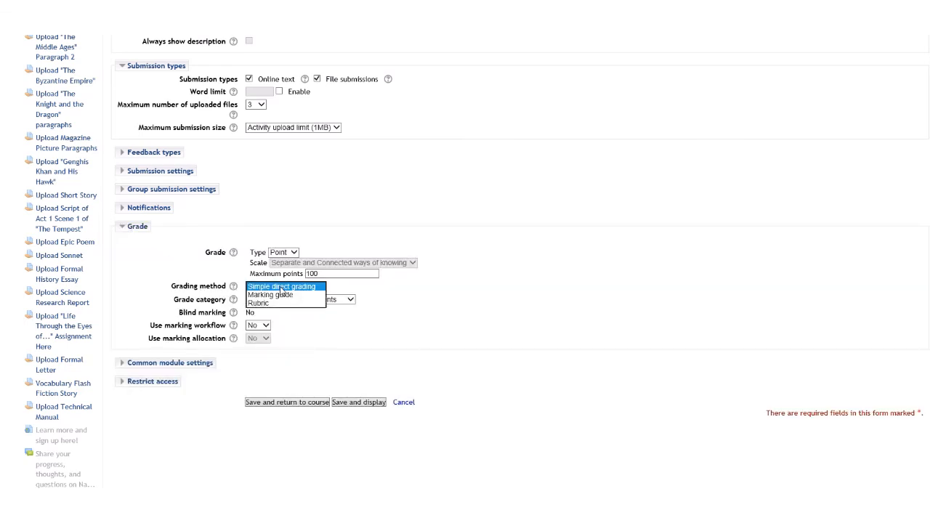
{"action": "left_click", "coordinate": [280, 304]}
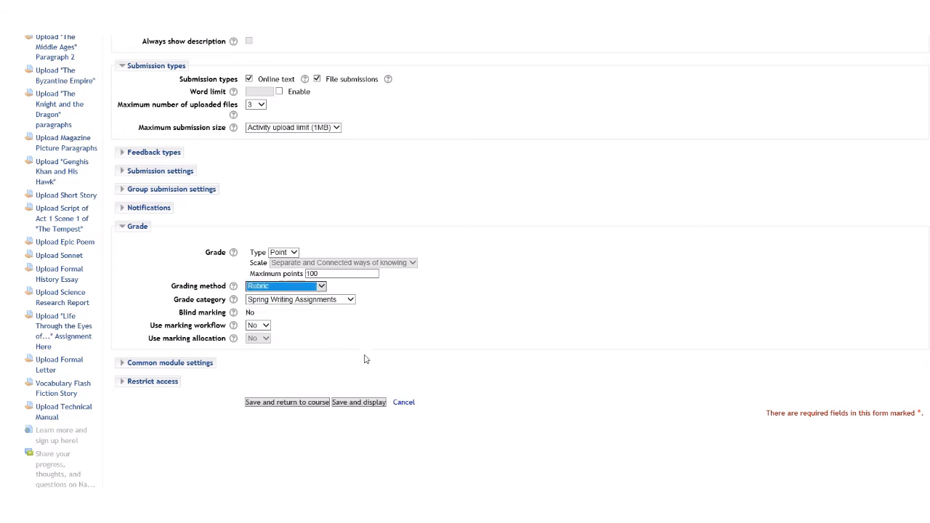
{"action": "left_click", "coordinate": [356, 404]}
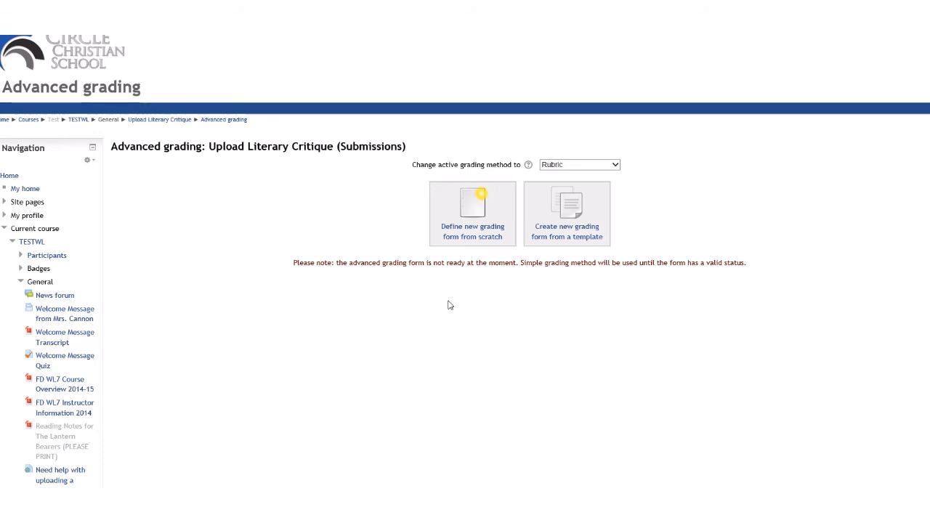
Define a new grading form from scratch and name it "Literary Critique Rubric"
{"action": "left_click", "coordinate": [471, 237]}
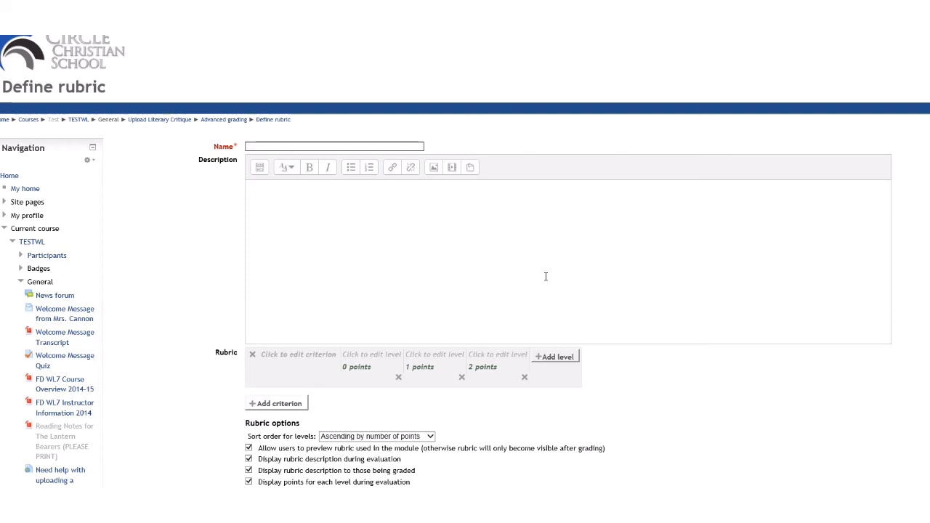
{"action": "type", "text": "Literary Critique Rubric"}
{"action": "left_click", "coordinate": [194, 255]}
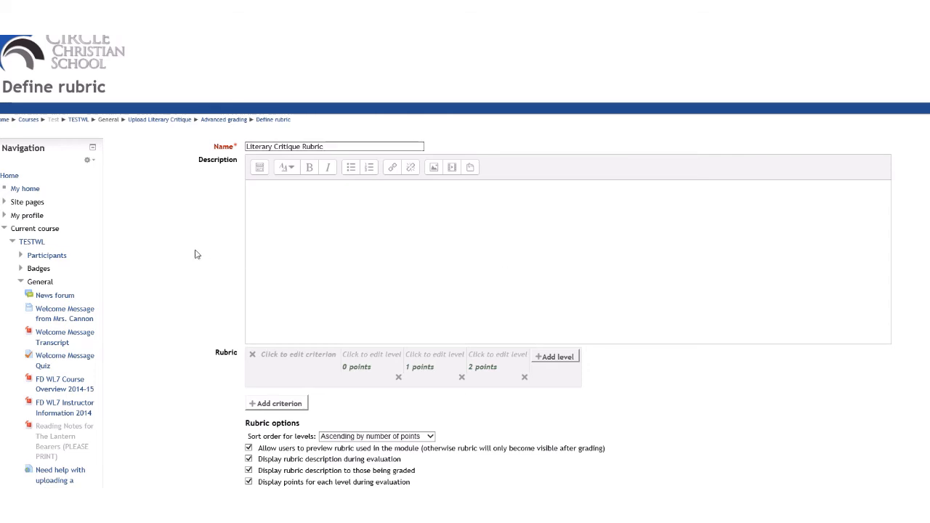
Describe the first rubric criterion as "Include name, date, and the course in the top left corner of page"
{"action": "scroll", "coordinate": [195, 255], "scroll_direction": "down", "scroll_amount": 3}
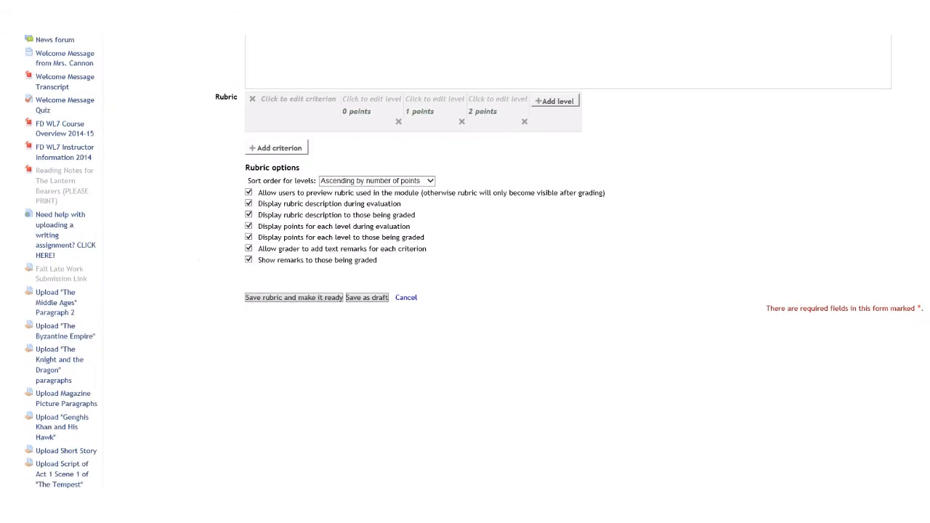
{"action": "scroll", "coordinate": [464, 261], "scroll_direction": "up", "scroll_amount": 2}
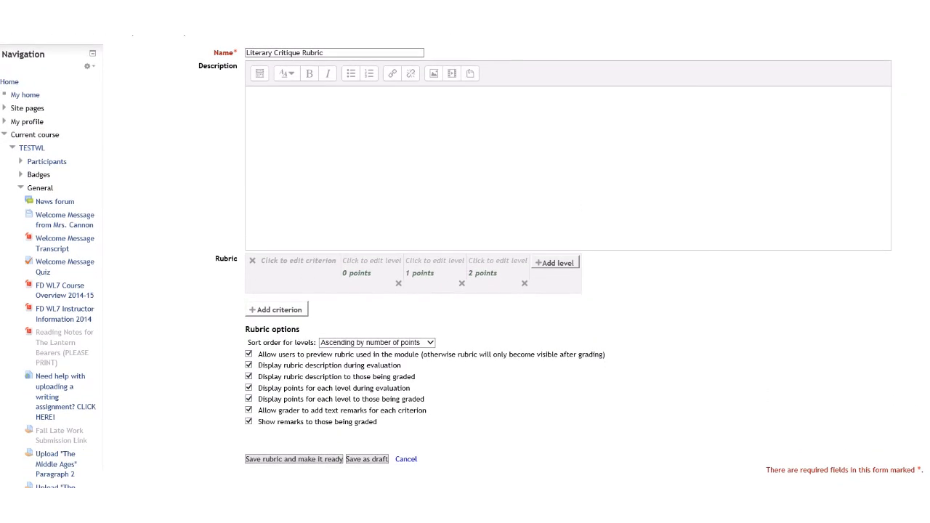
{"action": "scroll", "coordinate": [465, 262], "scroll_direction": "down", "scroll_amount": 1}
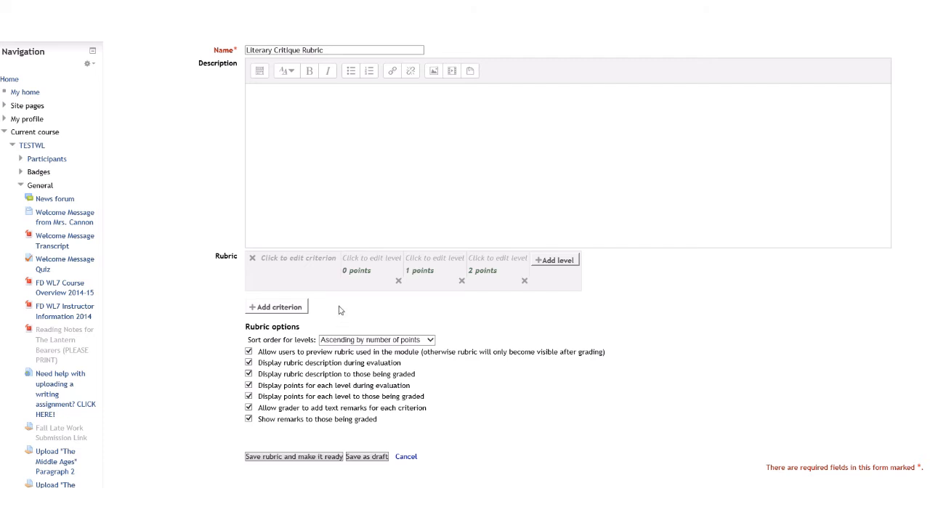
{"action": "left_click", "coordinate": [323, 258]}
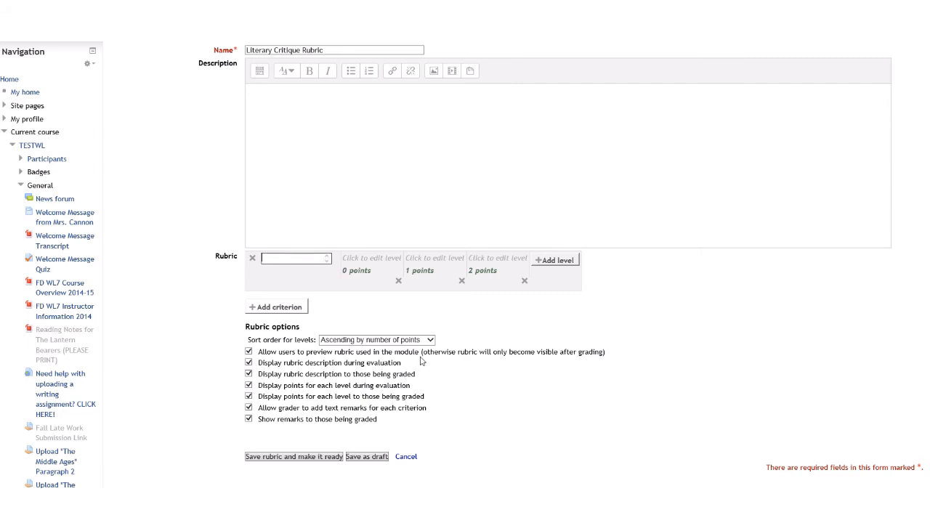
{"action": "type", "text": "Include name, date, and the course in the top left corner of page"}
{"action": "key", "text": "Tab"}
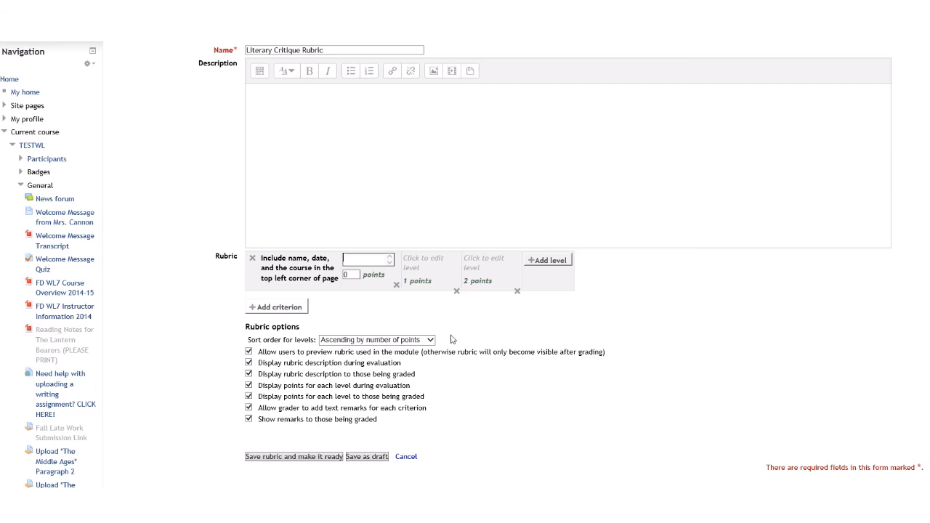
Define the first criterion's levels as "Incomplete" for 0 points, "Partially complete" for 1 point and "Complete" for 2 points
{"action": "type", "text": "Incomplete"}
{"action": "left_click", "coordinate": [427, 260]}
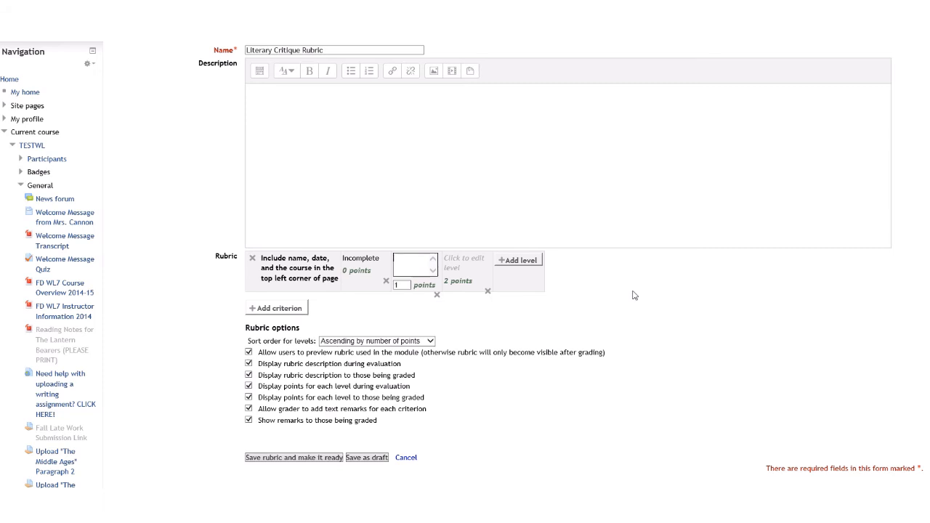
{"action": "type", "text": "Partial completely"}
{"action": "left_click", "coordinate": [452, 264]}
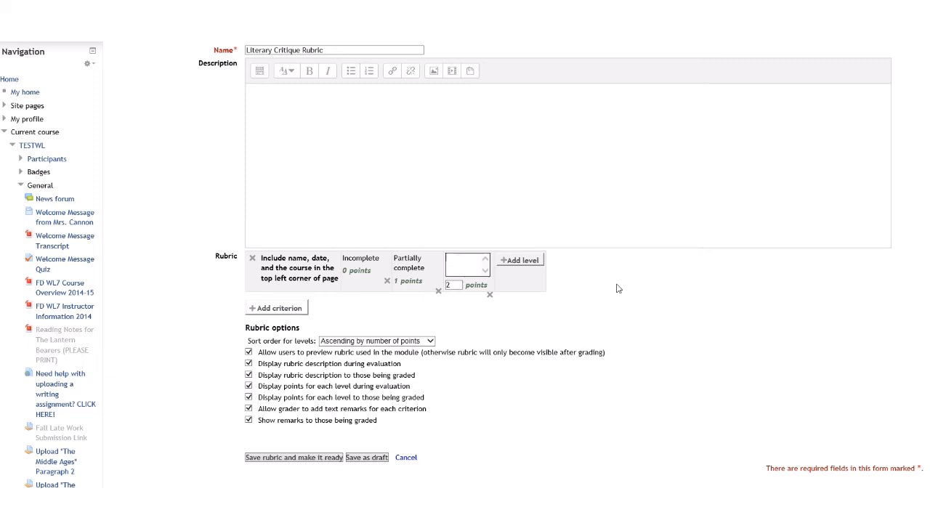
{"action": "type", "text": "Complete"}
Add a second criterion to the rubric and describe it as "Analysis of text"
{"action": "left_click", "coordinate": [269, 308]}
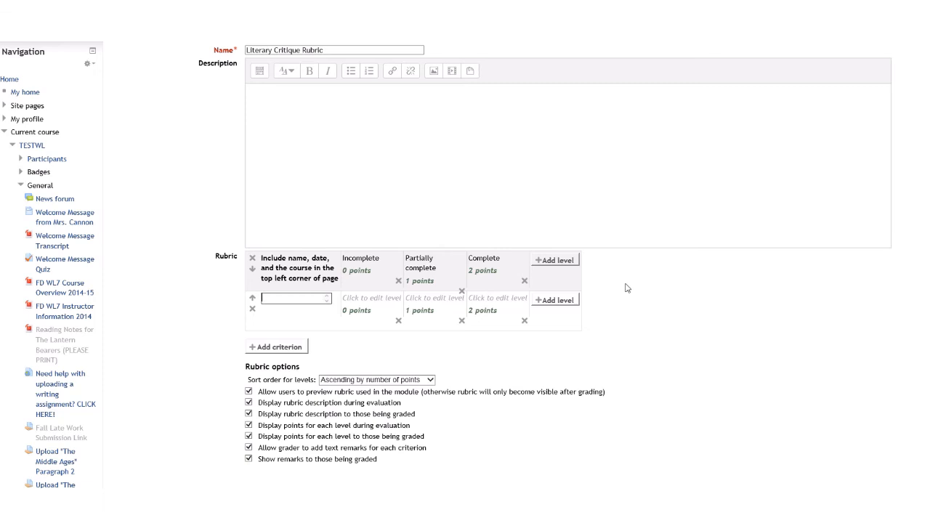
{"action": "type", "text": "A"}
{"action": "type", "text": "nala"}
{"action": "key", "text": "BackSpace"}
{"action": "key", "text": "BackSpace"}
{"action": "key", "text": "BackSpace"}
{"action": "key", "text": "BackSpace"}
{"action": "key", "text": "BackSpace"}
{"action": "type", "text": "Analysis of text"}
Describe the 0-point level of the Analysis of text criterion as "Does not show effort in analyzing the text"
{"action": "left_click", "coordinate": [374, 296]}
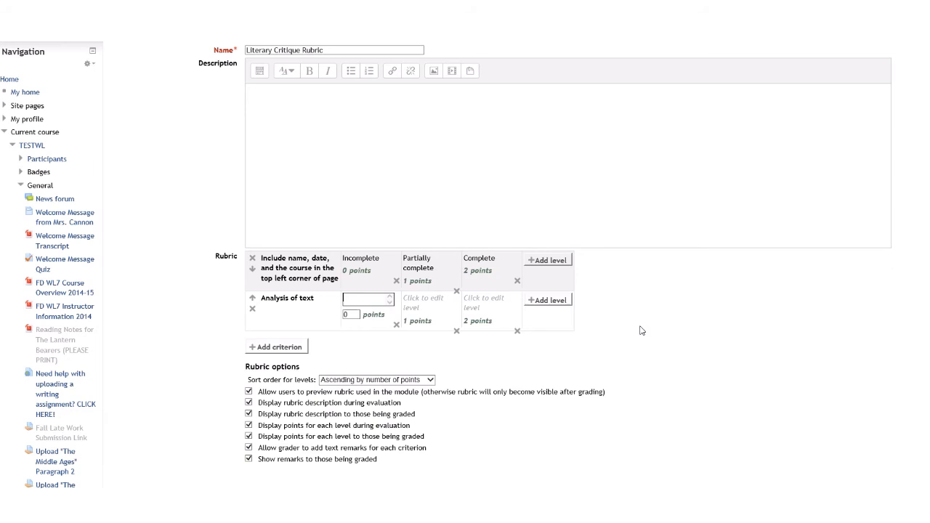
{"action": "type", "text": "Not complete"}
{"action": "key", "text": "ctrl+a"}
{"action": "key", "text": "BackSpace"}
{"action": "type", "text": "Does not show effort in analyszi"}
{"action": "key", "text": "BackSpace"}
{"action": "key", "text": "BackSpace"}
{"action": "key", "text": "BackSpace"}
{"action": "type", "text": "zing the e"}
{"action": "key", "text": "BackSpace"}
{"action": "type", "text": "text"}
Set the second and third levels of the Analysis of text criterion to 3 and 5 points
{"action": "left_click", "coordinate": [423, 298]}
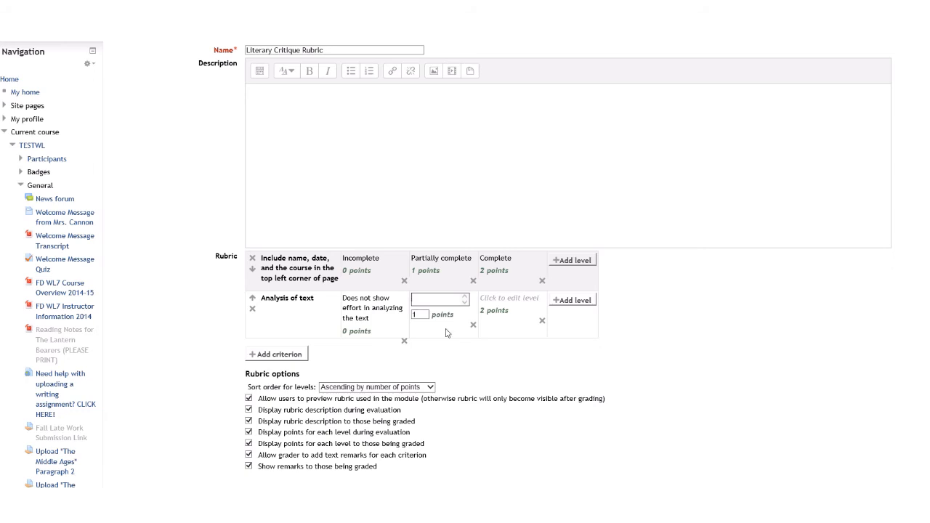
{"action": "key", "text": "Tab"}
{"action": "type", "text": "3"}
{"action": "left_click", "coordinate": [494, 313]}
{"action": "double_click", "coordinate": [483, 317]}
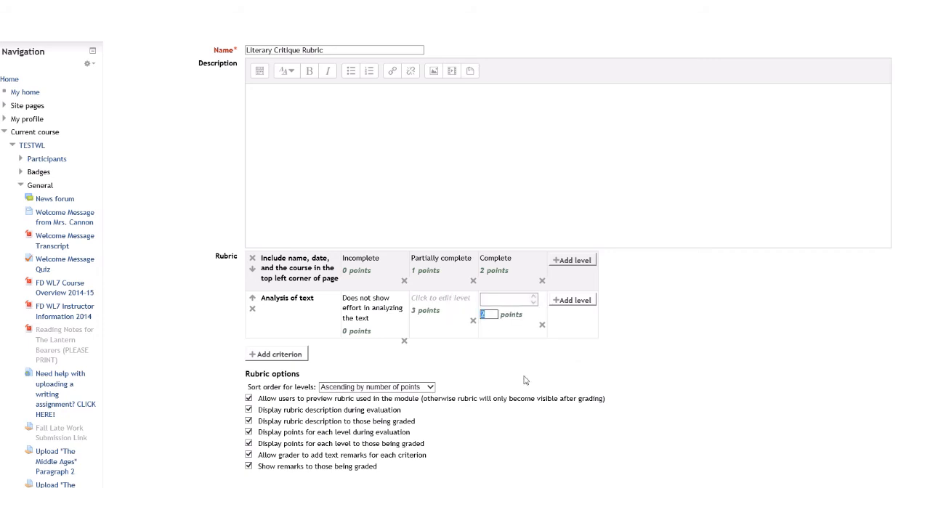
{"action": "type", "text": "5"}
Describe the 3-point level as "Has some basic thought involved but doesn't explore theme to full potential" and the 5-point level as "Doesn't develop theme to full potential"
{"action": "left_click", "coordinate": [458, 298]}
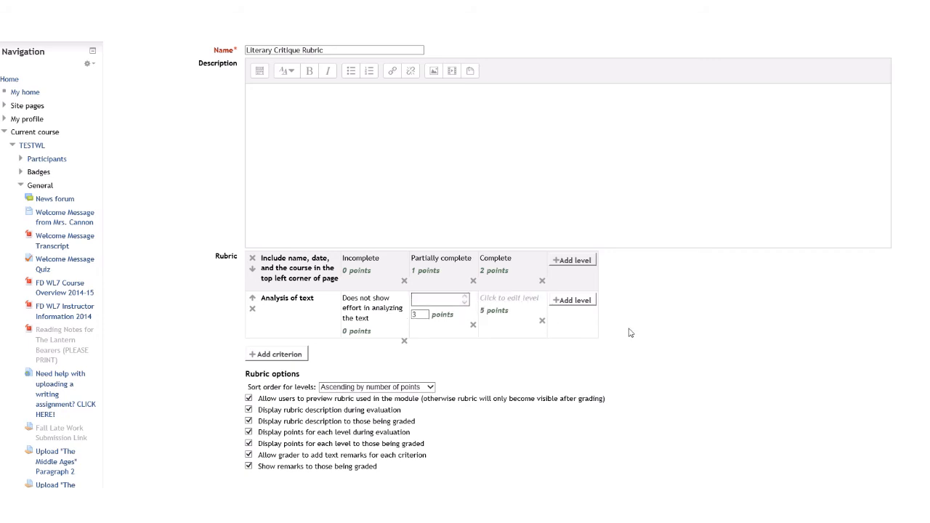
{"action": "type", "text": "Has some basic thought involved but does not explore theme to full potentia"}
{"action": "left_click", "coordinate": [549, 303]}
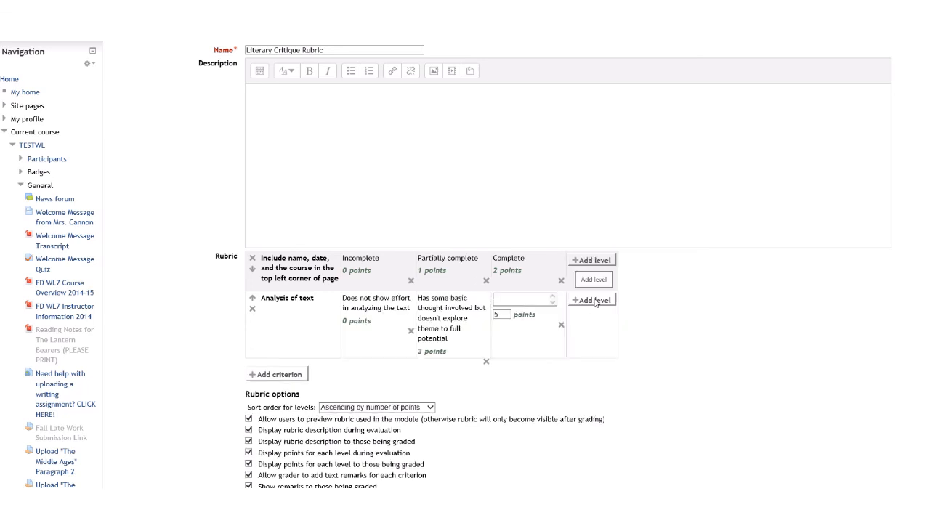
{"action": "type", "text": "Do"}
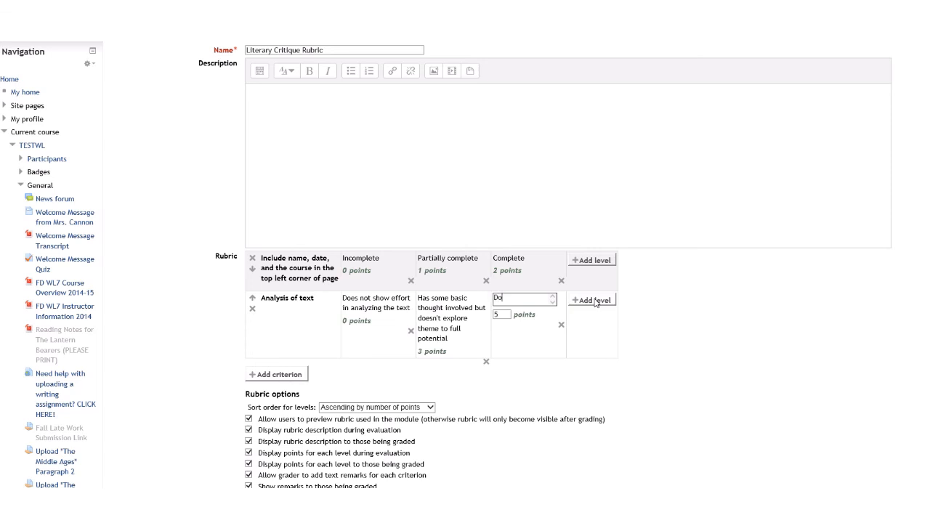
{"action": "type", "text": "esn't deve"}
{"action": "type", "text": "lop"}
{"action": "type", "text": " theme to full p"}
{"action": "type", "text": "otential"}
{"action": "left_click", "coordinate": [634, 333]}
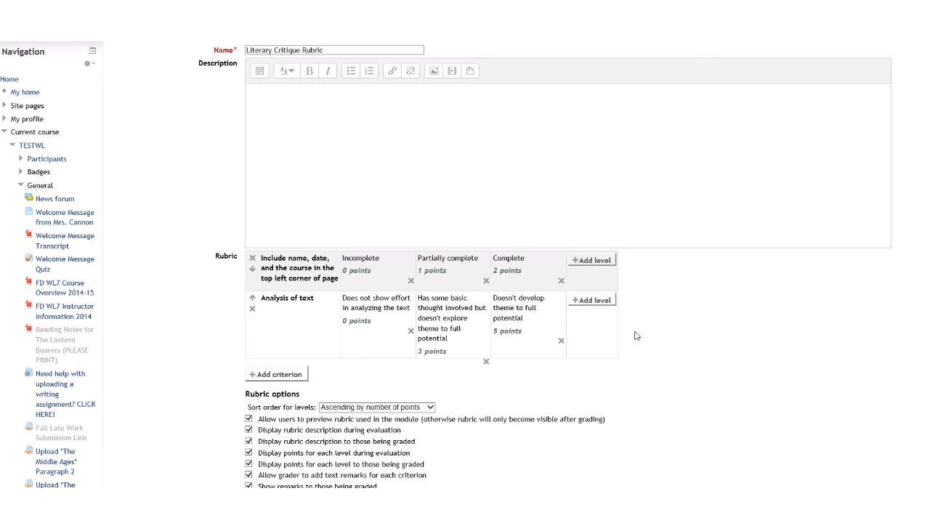
Add a fourth level to the Analysis of text criterion, worth 10 points and described as "Well developed analysis of text"
{"action": "left_click", "coordinate": [584, 301]}
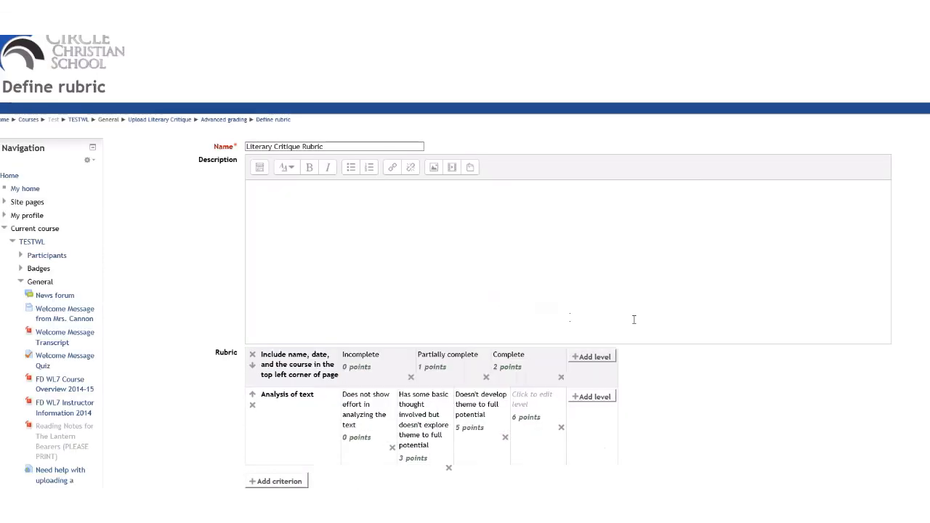
{"action": "scroll", "coordinate": [702, 330], "scroll_direction": "down", "scroll_amount": 3}
{"action": "left_click", "coordinate": [530, 177]}
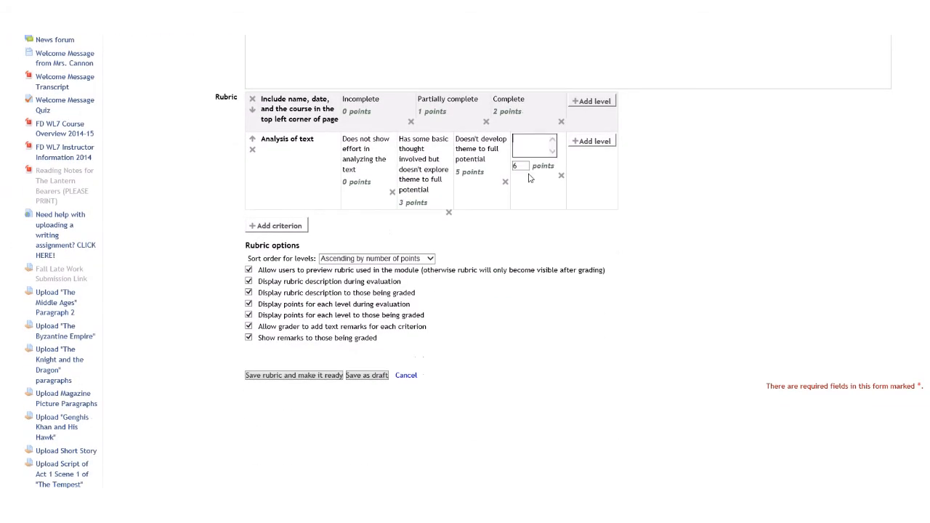
{"action": "double_click", "coordinate": [520, 165]}
{"action": "key", "text": "BackSpace"}
{"action": "type", "text": "10"}
{"action": "key", "text": "shift+Tab"}
{"action": "type", "text": "Wel"}
{"action": "type", "text": "l developed an"}
{"action": "type", "text": "alysis of "}
{"action": "type", "text": "text"}
{"action": "left_click", "coordinate": [662, 212]}
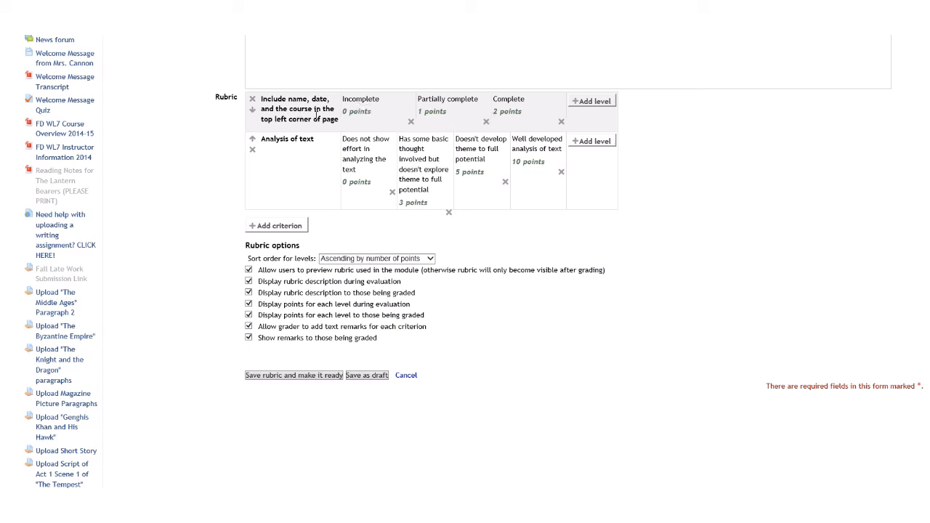
Delete the "Partially complete" level from the first criterion, then save the rubric and make it ready for use
{"action": "left_click", "coordinate": [486, 122]}
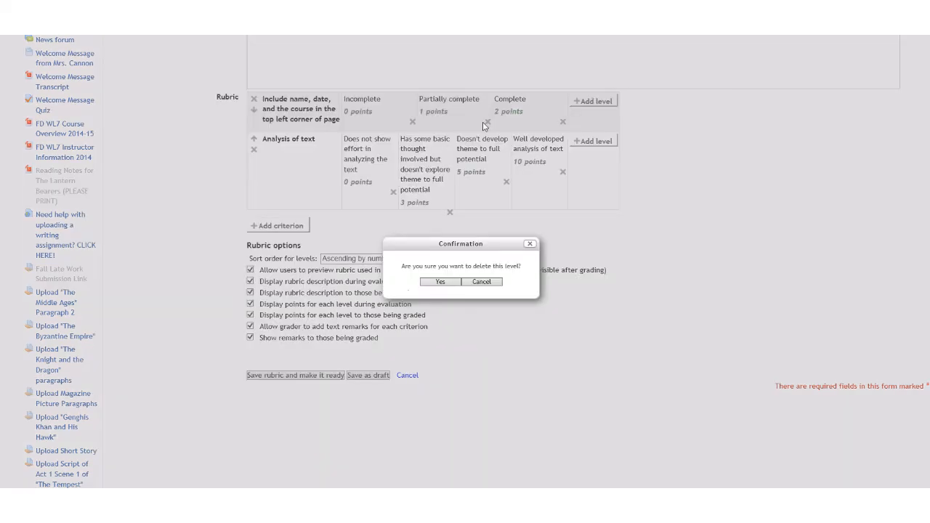
{"action": "left_click", "coordinate": [441, 282]}
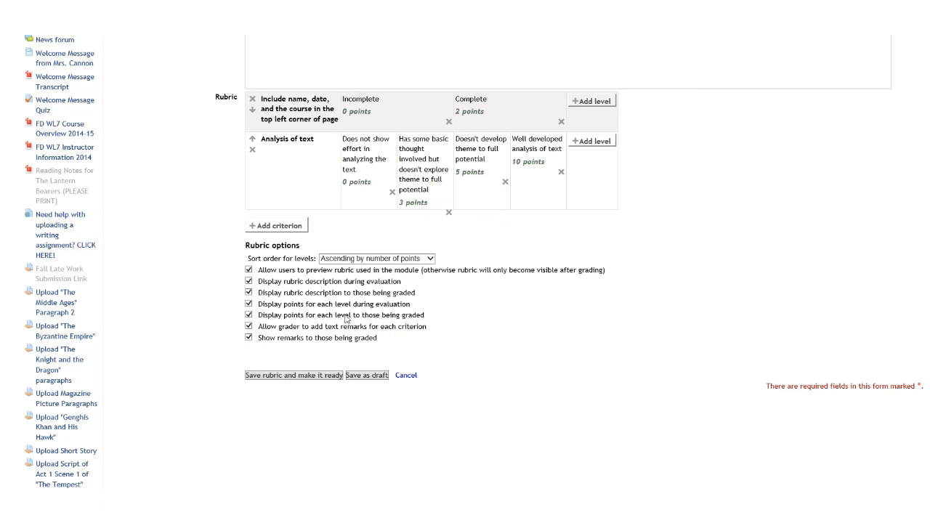
{"action": "left_click", "coordinate": [305, 375]}
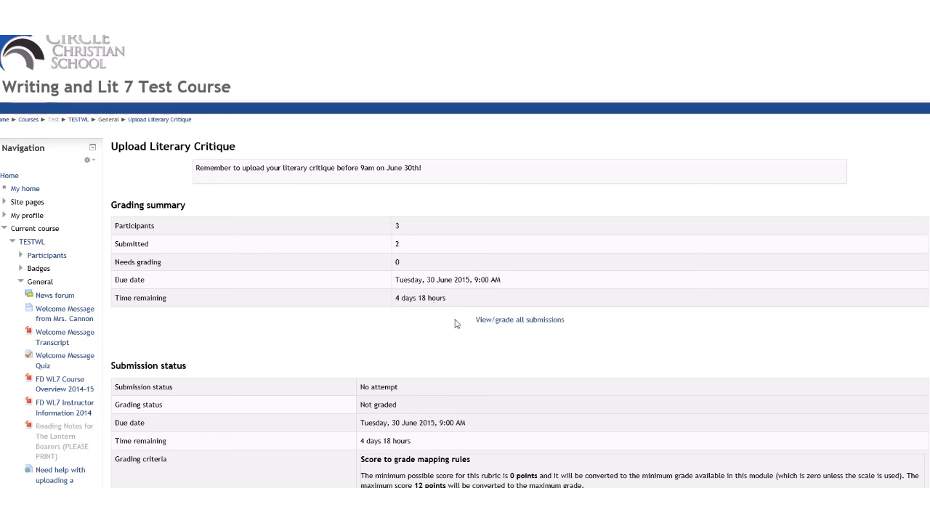
Review the rubric's grading criteria on the assignment page, then open the assignment's settings for editing
{"action": "scroll", "coordinate": [412, 321], "scroll_direction": "down", "scroll_amount": 5}
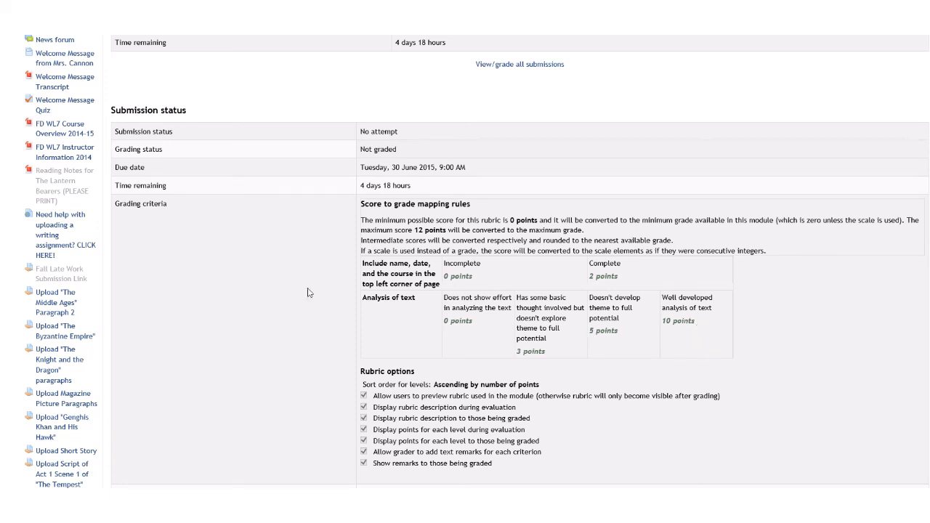
{"action": "scroll", "coordinate": [294, 290], "scroll_direction": "down", "scroll_amount": 5}
{"action": "scroll", "coordinate": [293, 291], "scroll_direction": "down", "scroll_amount": 15}
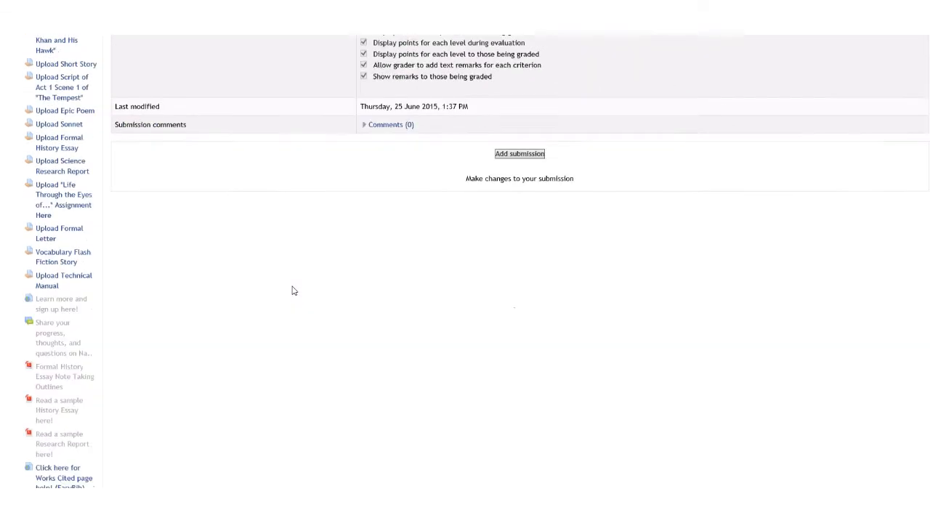
{"action": "scroll", "coordinate": [293, 290], "scroll_direction": "down", "scroll_amount": 1}
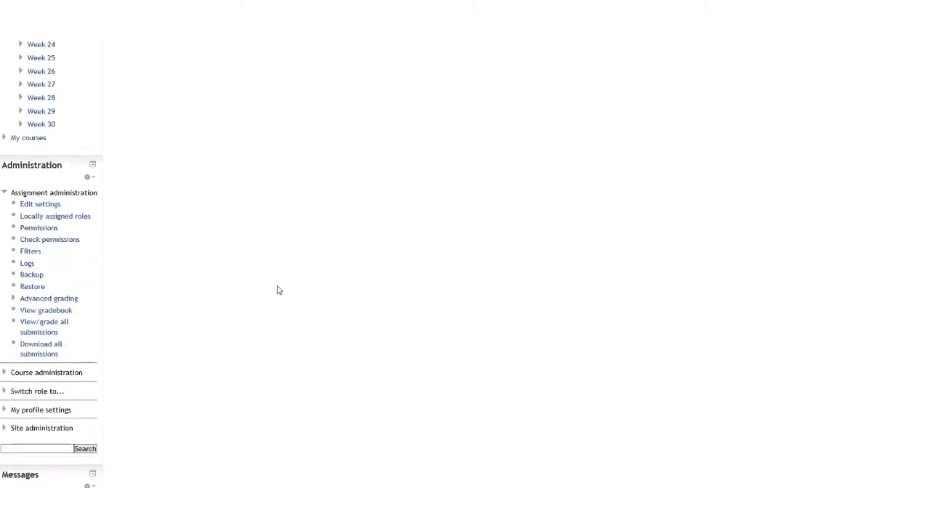
{"action": "scroll", "coordinate": [277, 290], "scroll_direction": "up", "scroll_amount": 15}
{"action": "scroll", "coordinate": [647, 293], "scroll_direction": "up", "scroll_amount": 5}
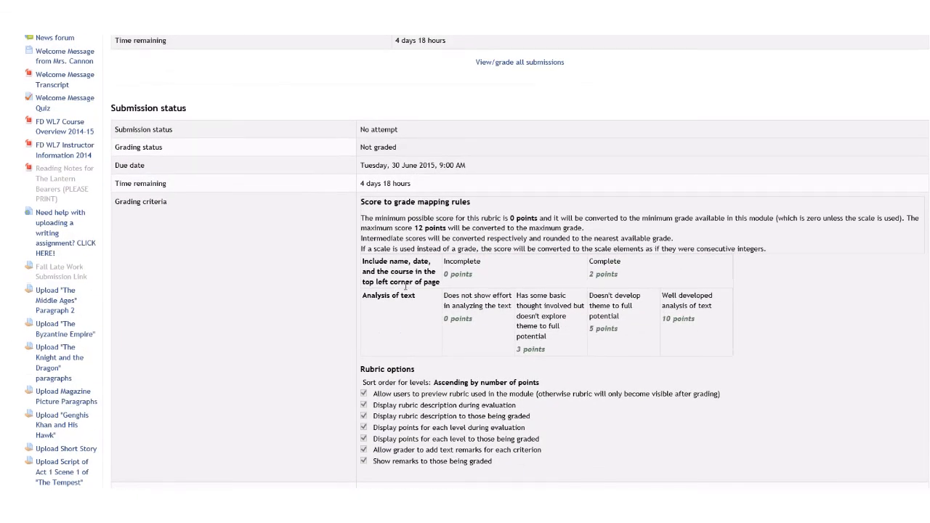
{"action": "scroll", "coordinate": [408, 287], "scroll_direction": "down", "scroll_amount": 15}
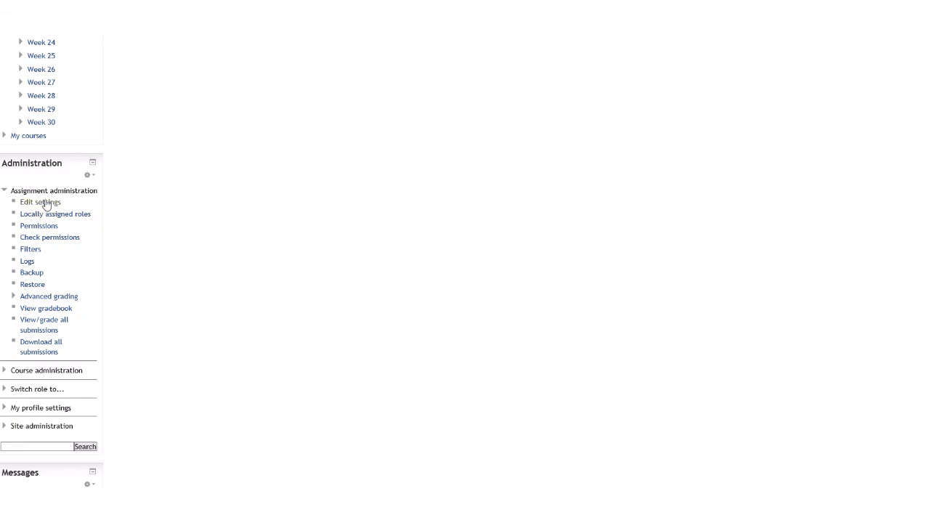
{"action": "left_click", "coordinate": [44, 202]}
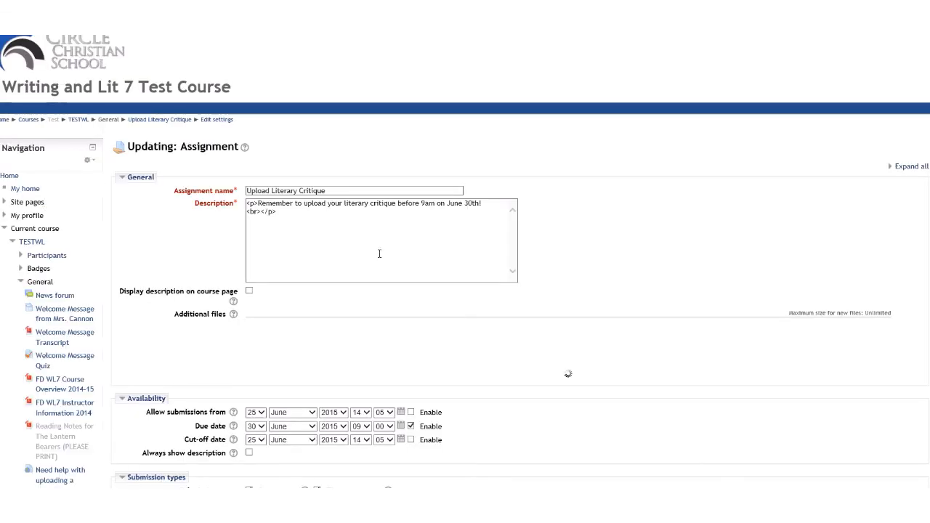
Set the assignment's maximum points to 12 in its grade settings, then save and display the assignment
{"action": "scroll", "coordinate": [604, 319], "scroll_direction": "down", "scroll_amount": 5}
{"action": "scroll", "coordinate": [604, 323], "scroll_direction": "down", "scroll_amount": 2}
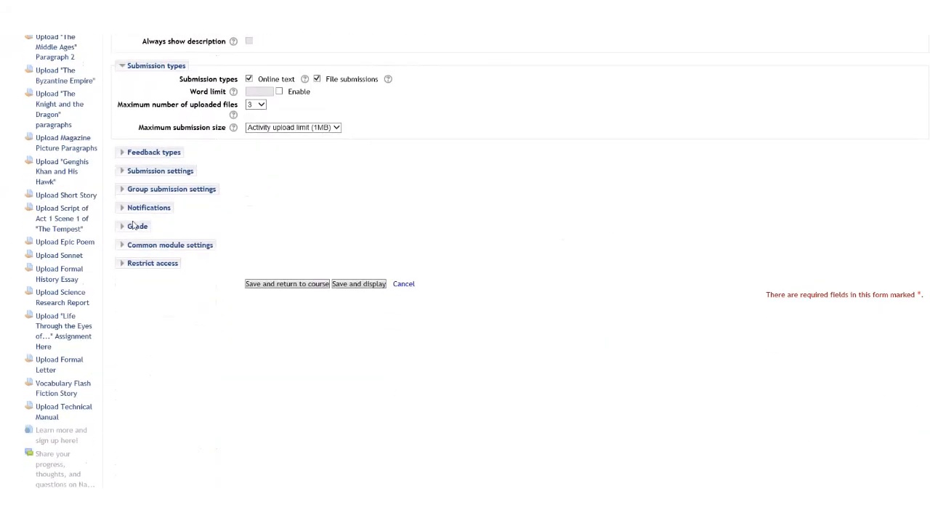
{"action": "left_click", "coordinate": [138, 227]}
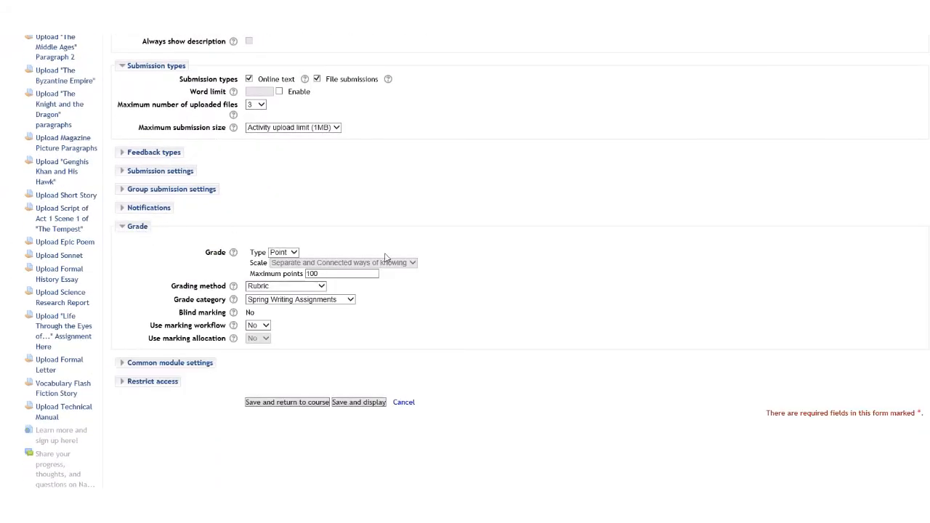
{"action": "double_click", "coordinate": [343, 274]}
{"action": "type", "text": "12"}
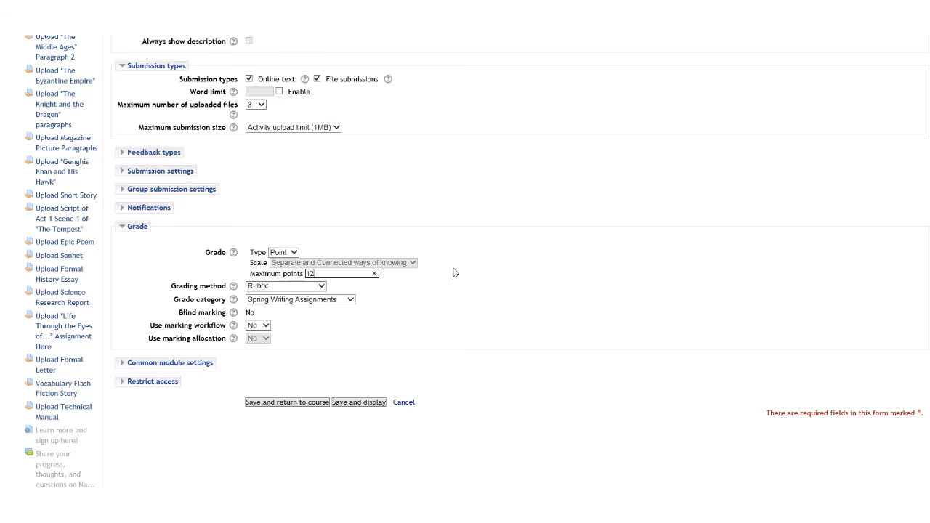
{"action": "left_click", "coordinate": [359, 404]}
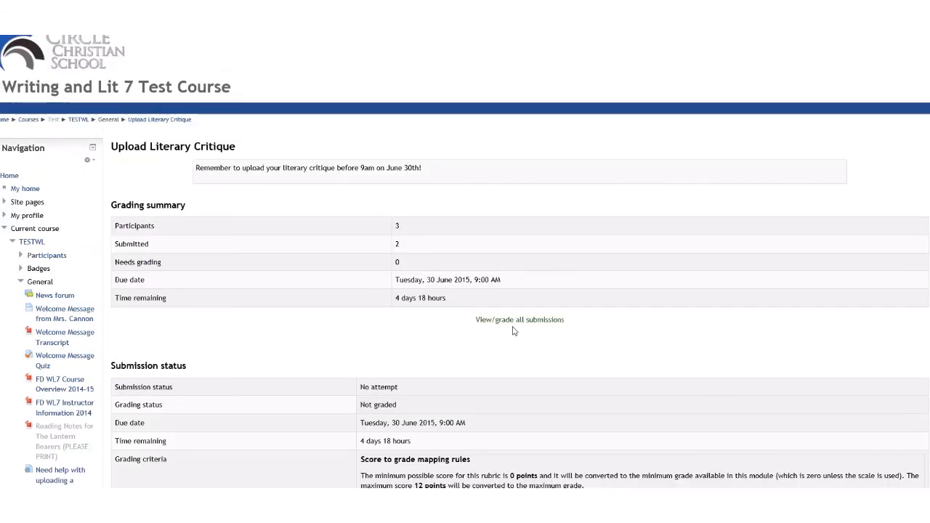
From the list of all submissions, open the grade update form with the rubric for the student who submitted Word of the Day List.xlsx
{"action": "left_click", "coordinate": [519, 320]}
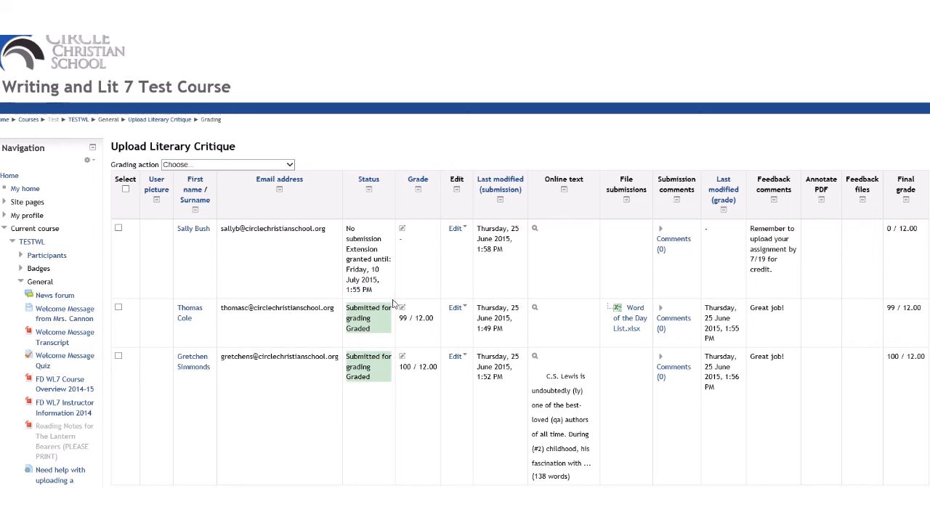
{"action": "left_click", "coordinate": [456, 308]}
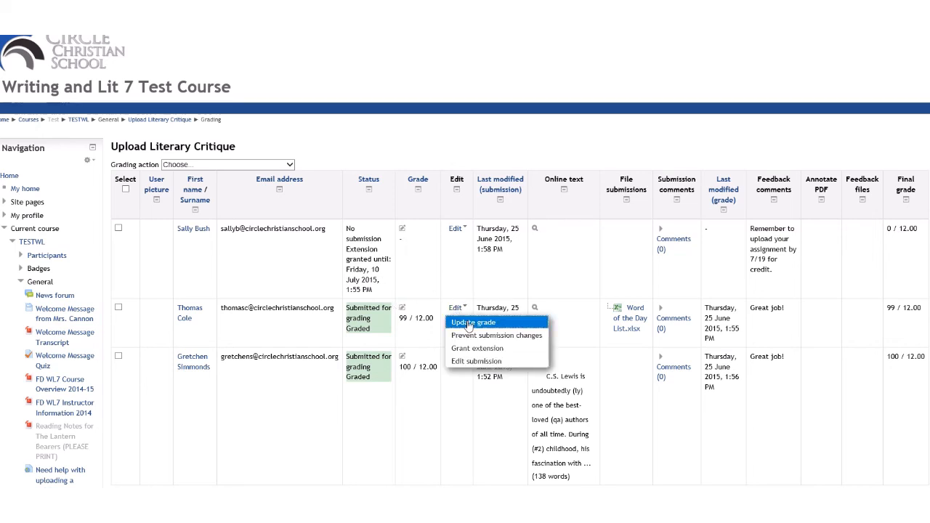
{"action": "left_click", "coordinate": [470, 322]}
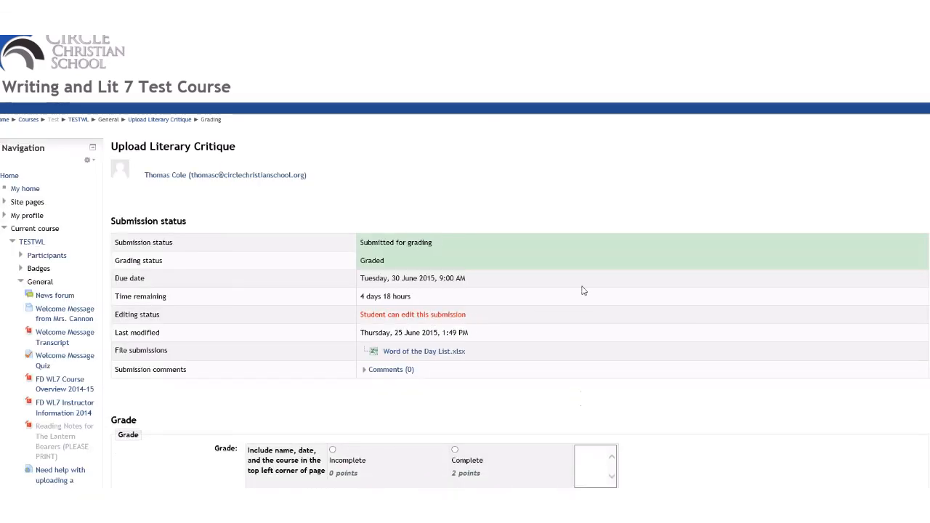
{"action": "scroll", "coordinate": [465, 262], "scroll_direction": "down", "scroll_amount": 4}
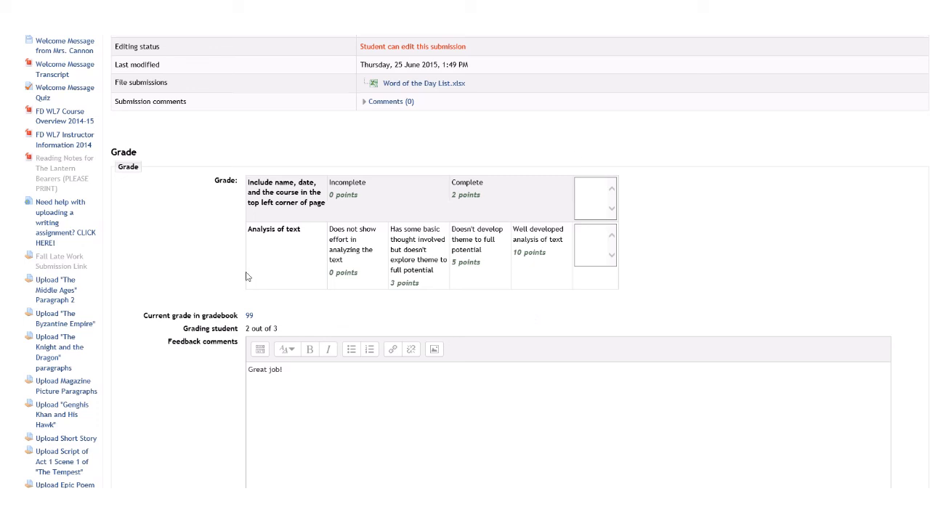
Rate the submission Complete (2 points) for the name, date and course criterion and "Doesn't develop theme to full potential" (5 points) for Analysis of text
{"action": "left_click", "coordinate": [514, 227]}
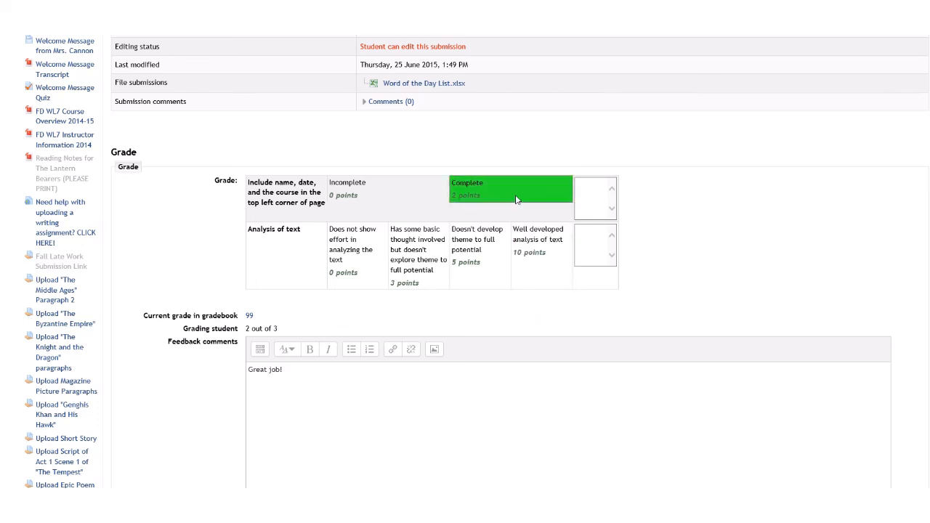
{"action": "left_click", "coordinate": [517, 200]}
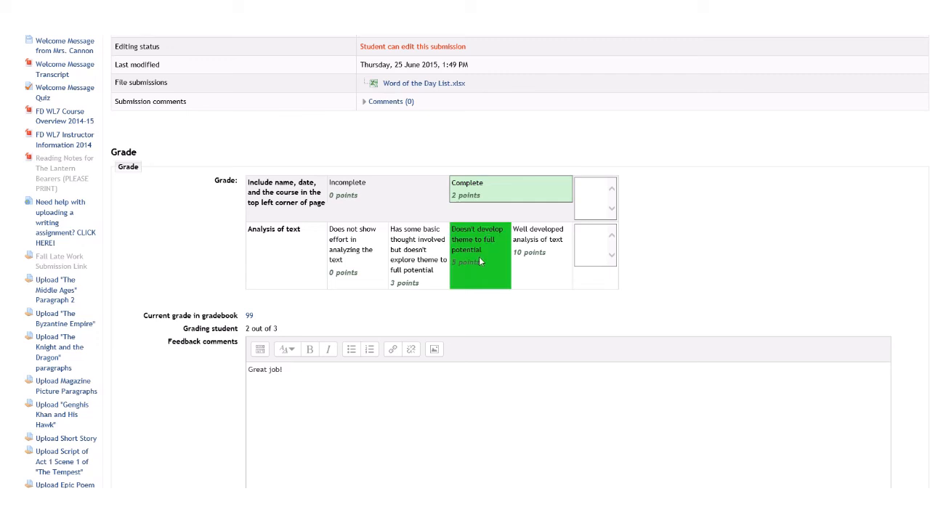
{"action": "left_click", "coordinate": [478, 258]}
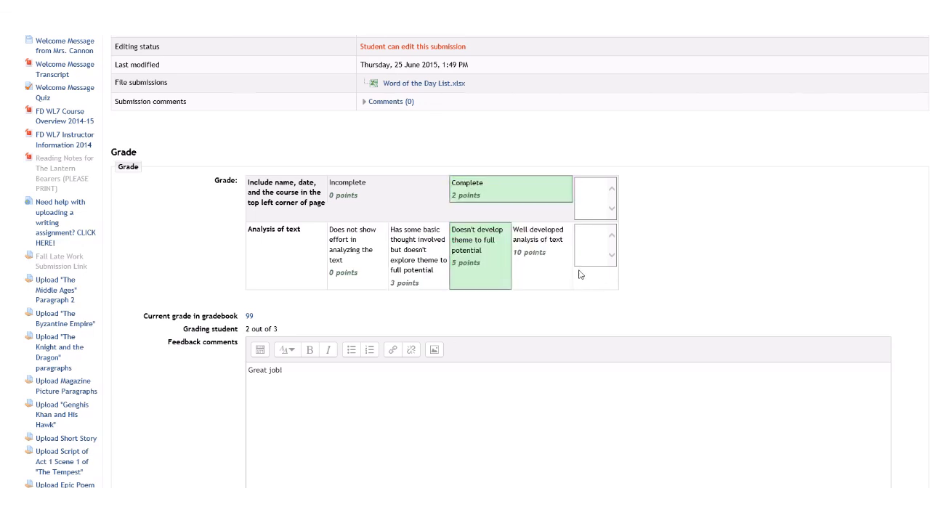
Add the comment "See me for more thoughts on how to improve your paper." to the Analysis of text criterion
{"action": "left_click", "coordinate": [584, 245]}
{"action": "type", "text": "Don"}
{"action": "key", "text": "BackSpace"}
{"action": "key", "text": "BackSpace"}
{"action": "key", "text": "BackSpace"}
{"action": "key", "text": "BackSpace"}
{"action": "type", "text": "See me for more thoughts on how to"}
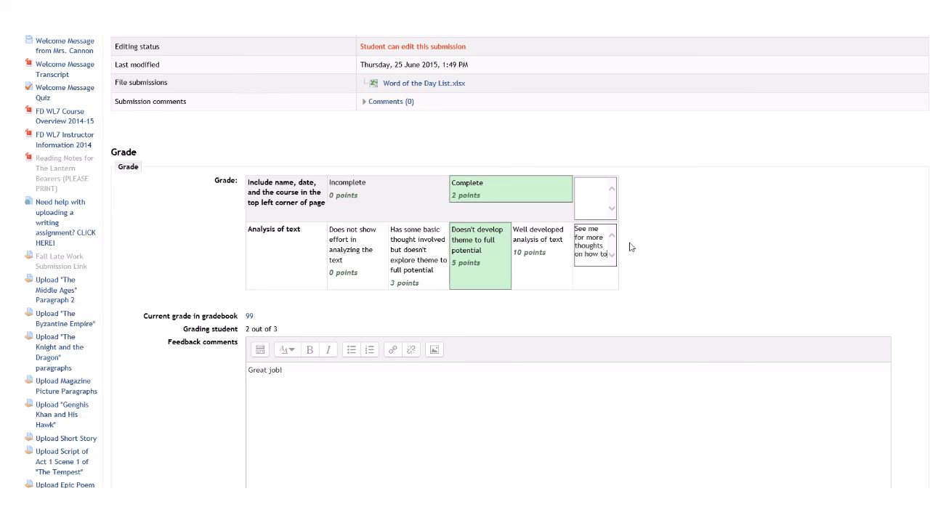
{"action": "type", "text": " improve your paper"}
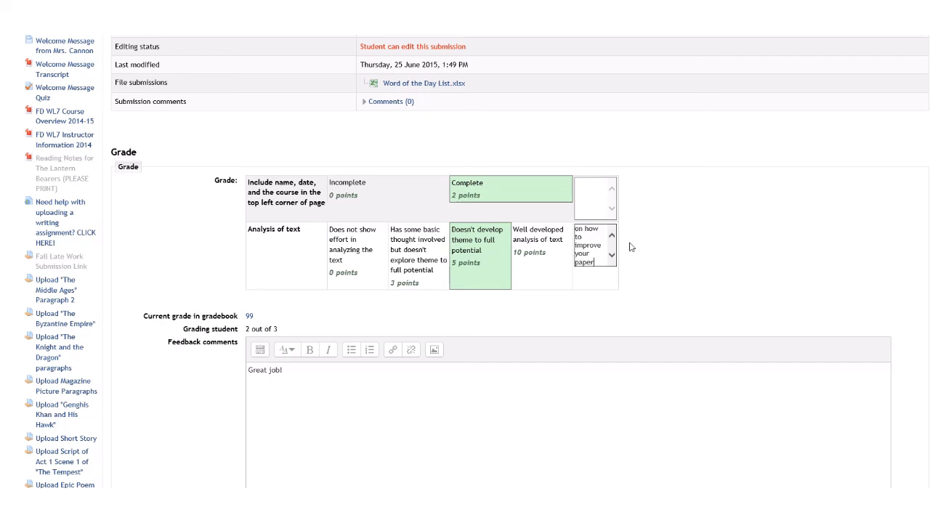
{"action": "type", "text": "."}
Add the comment "Awesome job!" to the name, date and course criterion, then save the grade and return to the submissions list
{"action": "left_click", "coordinate": [596, 202]}
{"action": "type", "text": "A"}
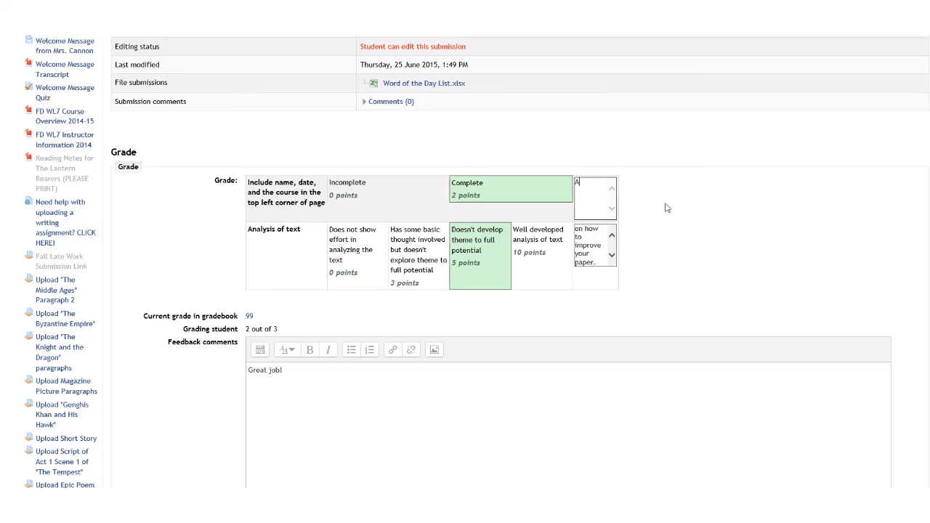
{"action": "type", "text": "wesome job!"}
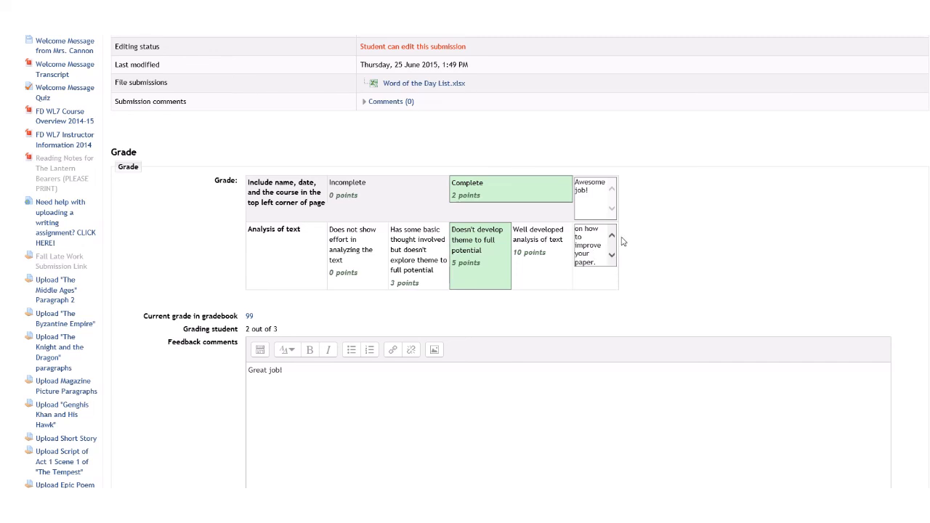
{"action": "scroll", "coordinate": [622, 241], "scroll_direction": "down", "scroll_amount": 6}
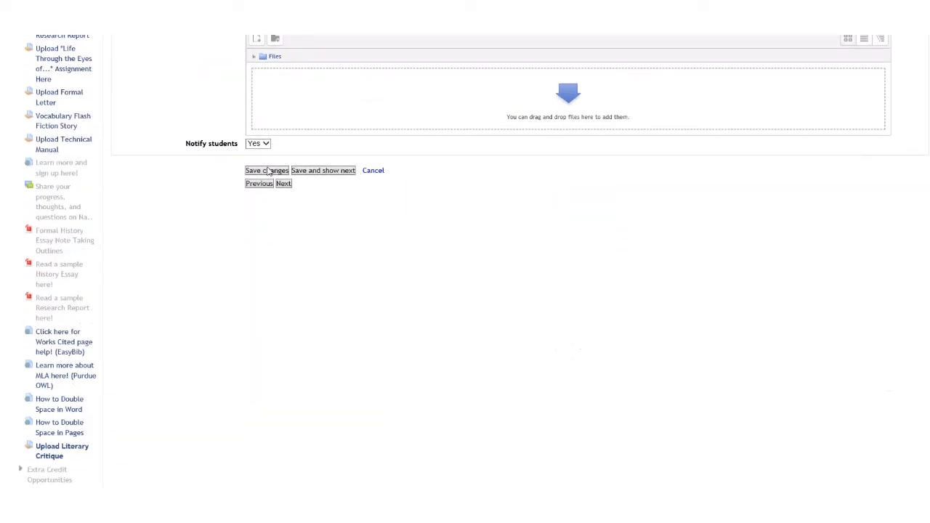
{"action": "left_click", "coordinate": [265, 172]}
{"action": "left_click", "coordinate": [520, 242]}
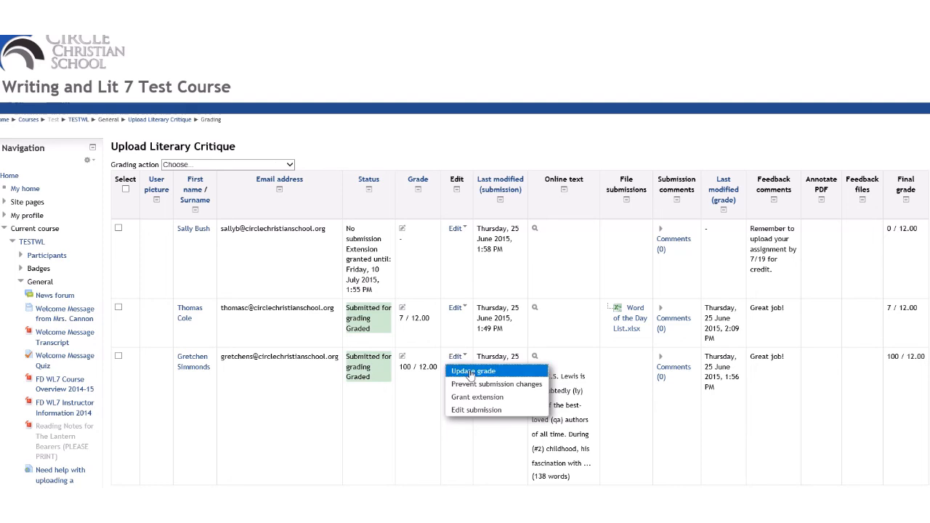
Grade the online text submission about C.S. Lewis with the rubric, choosing Complete (2 points) and "Well developed analysis of text" (10 points)
{"action": "left_click", "coordinate": [470, 372]}
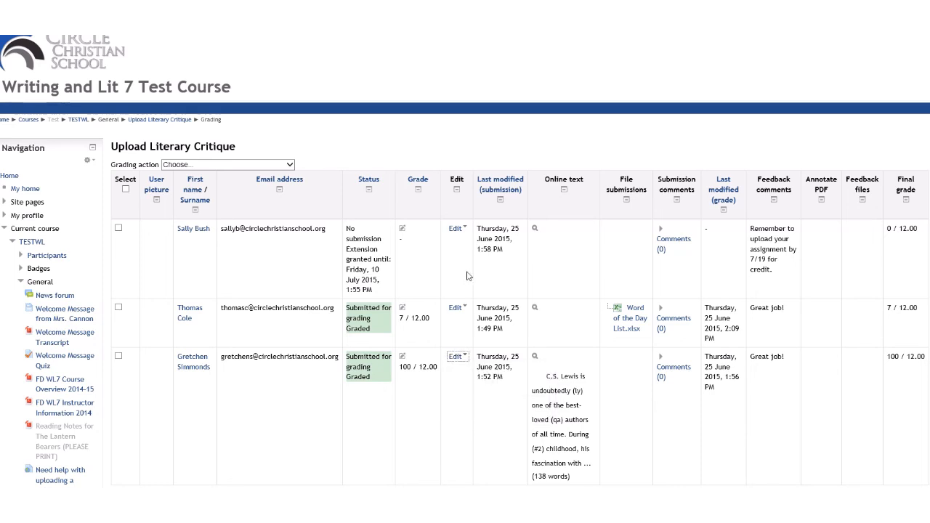
{"action": "scroll", "coordinate": [491, 275], "scroll_direction": "down", "scroll_amount": 3}
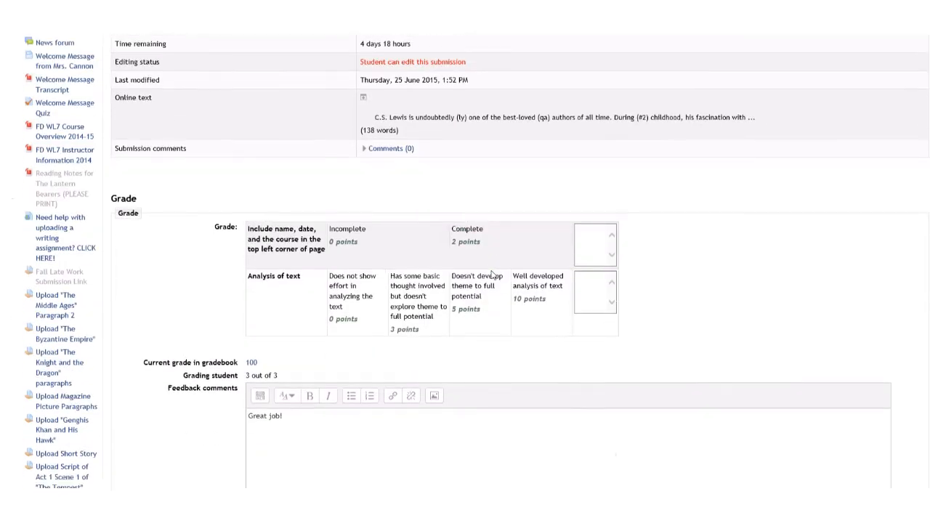
{"action": "left_click", "coordinate": [492, 233]}
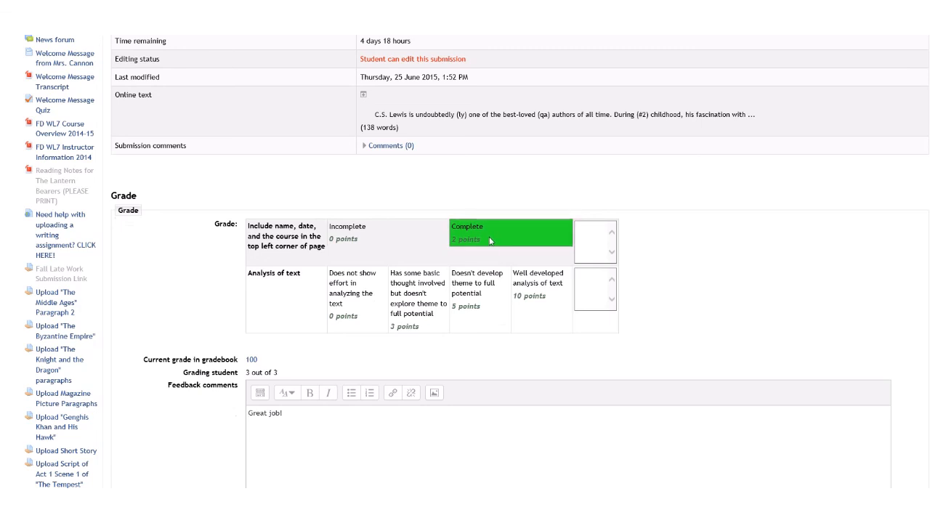
{"action": "left_click", "coordinate": [541, 290]}
{"action": "scroll", "coordinate": [653, 303], "scroll_direction": "down", "scroll_amount": 3}
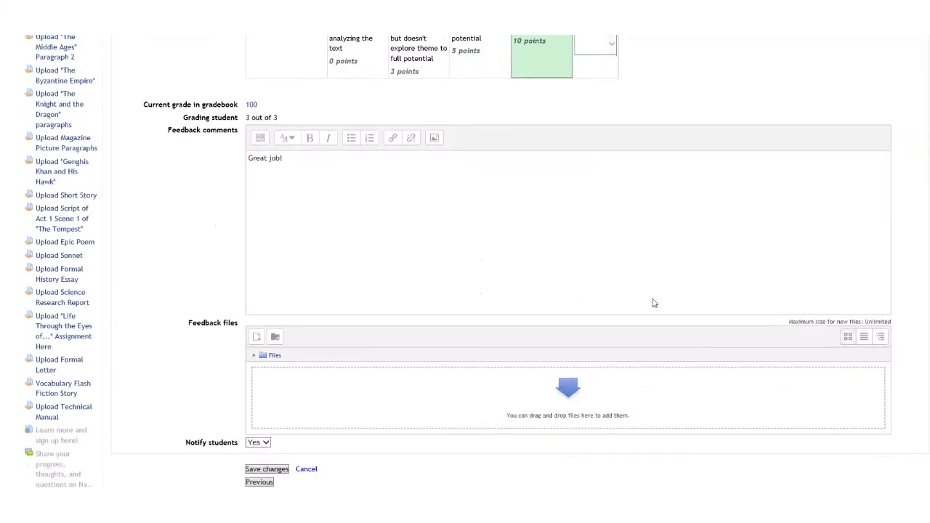
{"action": "scroll", "coordinate": [600, 191], "scroll_direction": "up", "scroll_amount": 3}
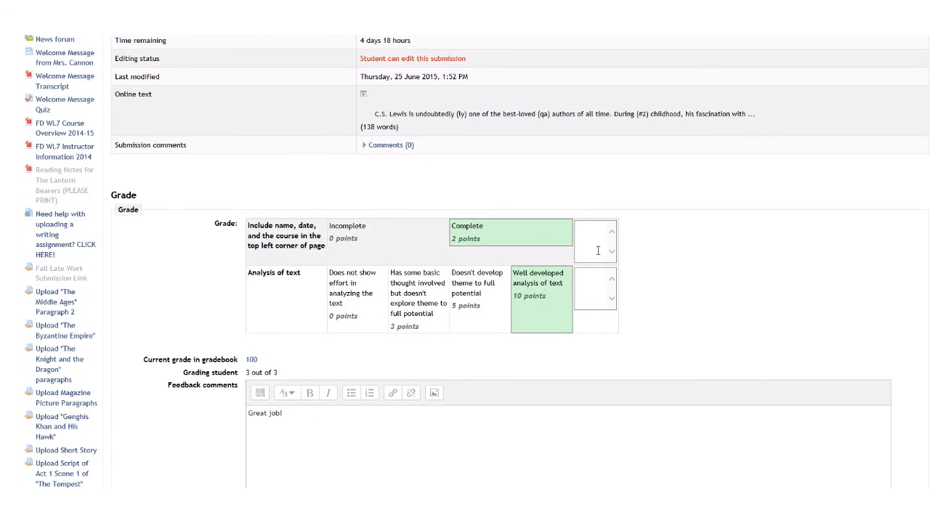
Choose the student notification option and save this student's grade, then return to the submissions list to review the final grades
{"action": "scroll", "coordinate": [618, 303], "scroll_direction": "down", "scroll_amount": 6}
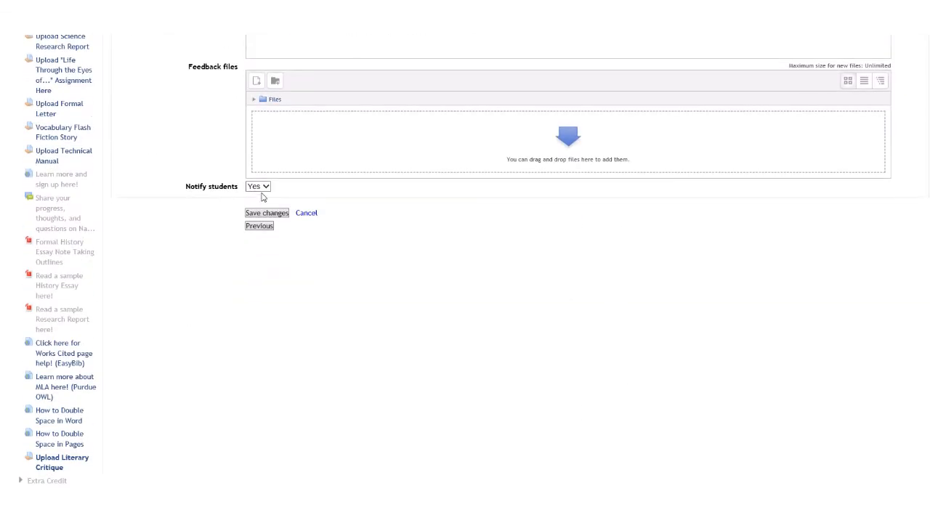
{"action": "left_click", "coordinate": [260, 186]}
{"action": "left_click", "coordinate": [261, 196]}
{"action": "left_click", "coordinate": [270, 214]}
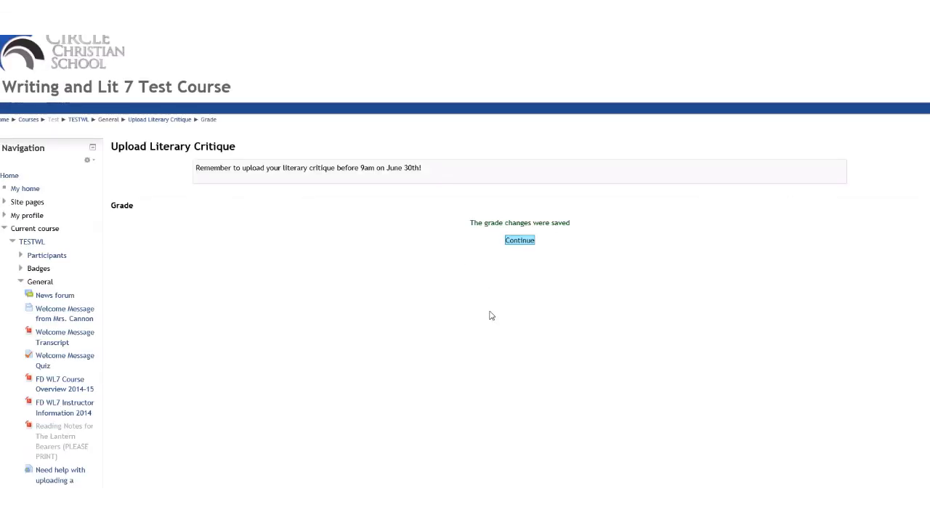
{"action": "key", "text": "Return"}
{"action": "scroll", "coordinate": [460, 204], "scroll_direction": "down", "scroll_amount": 3}
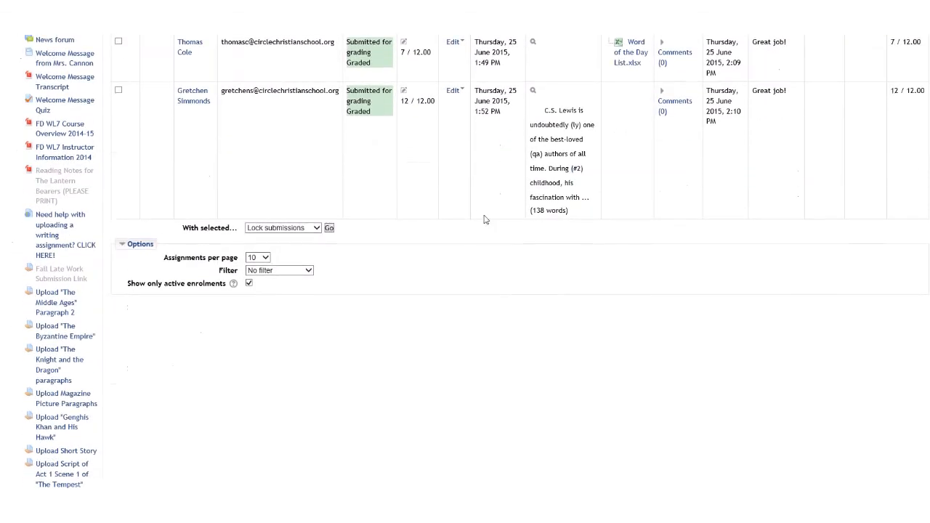
{"action": "scroll", "coordinate": [485, 219], "scroll_direction": "up", "scroll_amount": 4}
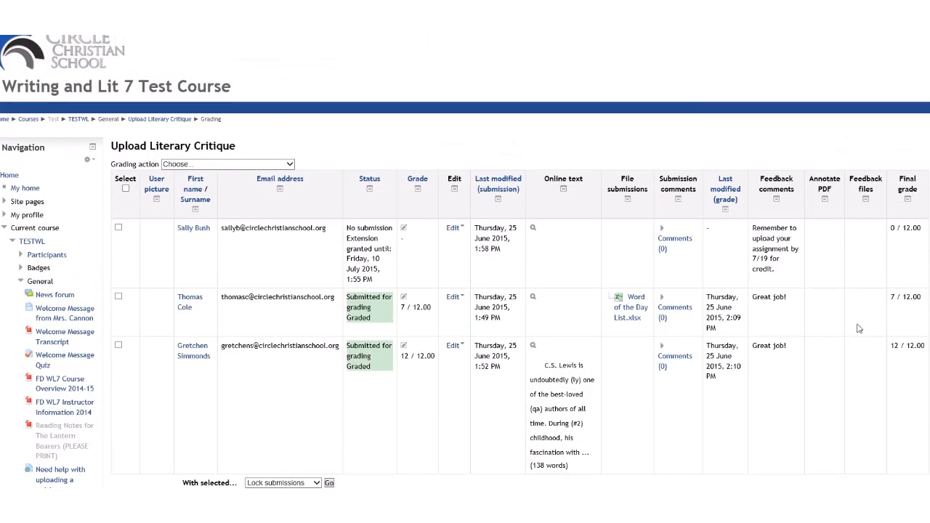